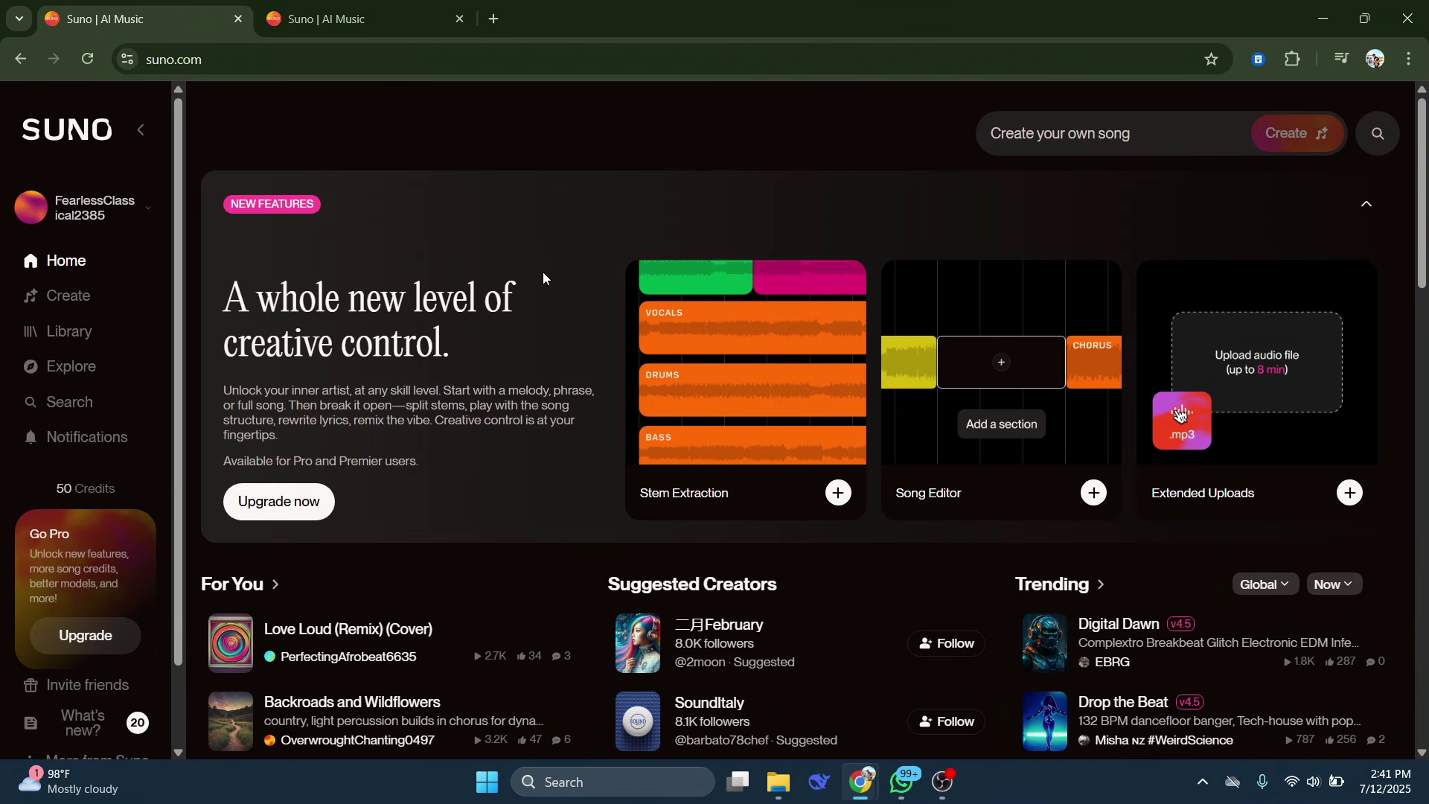
Look through the home page's song, creator, Trending, Best of v4.5, Featured, New Songs and Top Categories sections.
scroll(1081, 290, "down", 2)
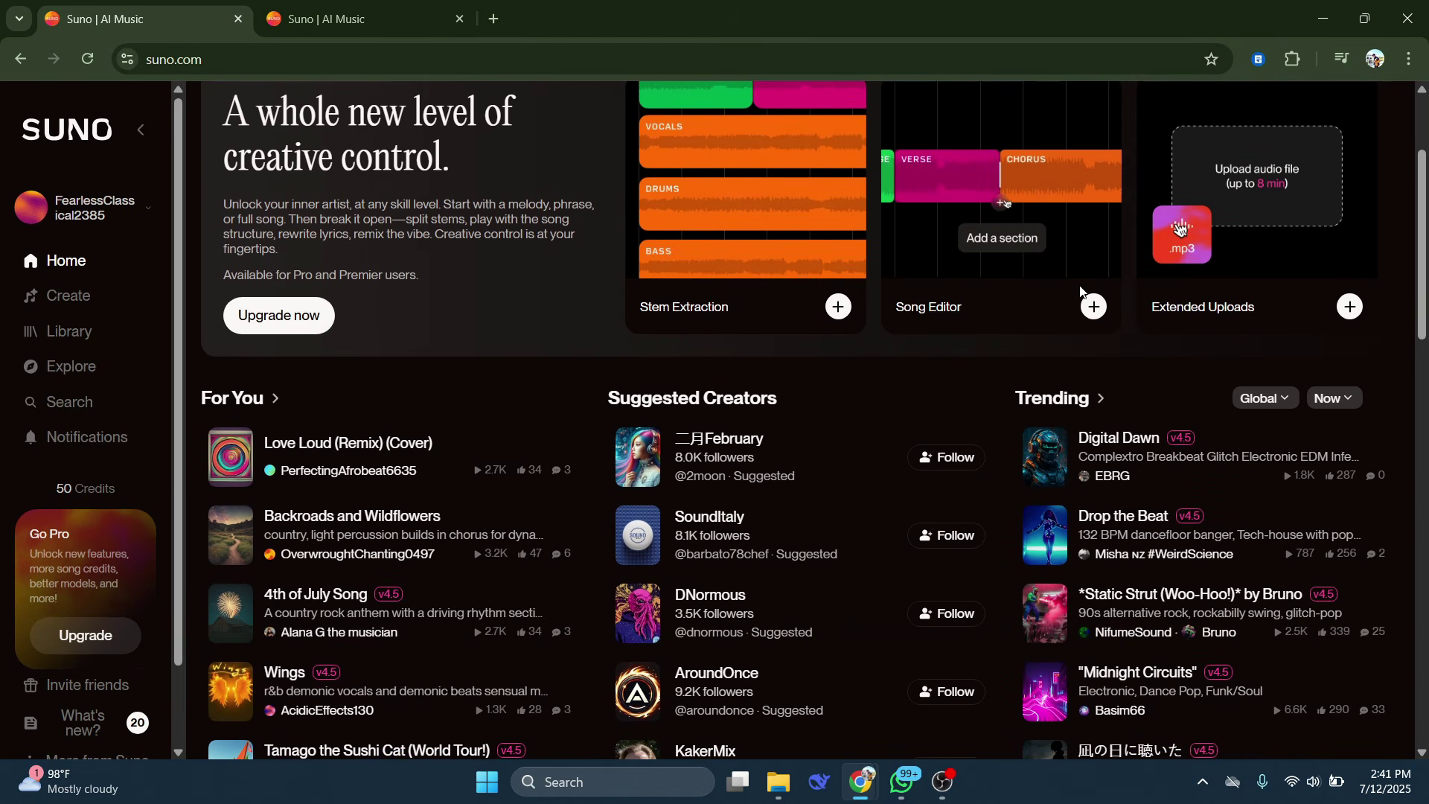
scroll(1079, 291, "down", 1)
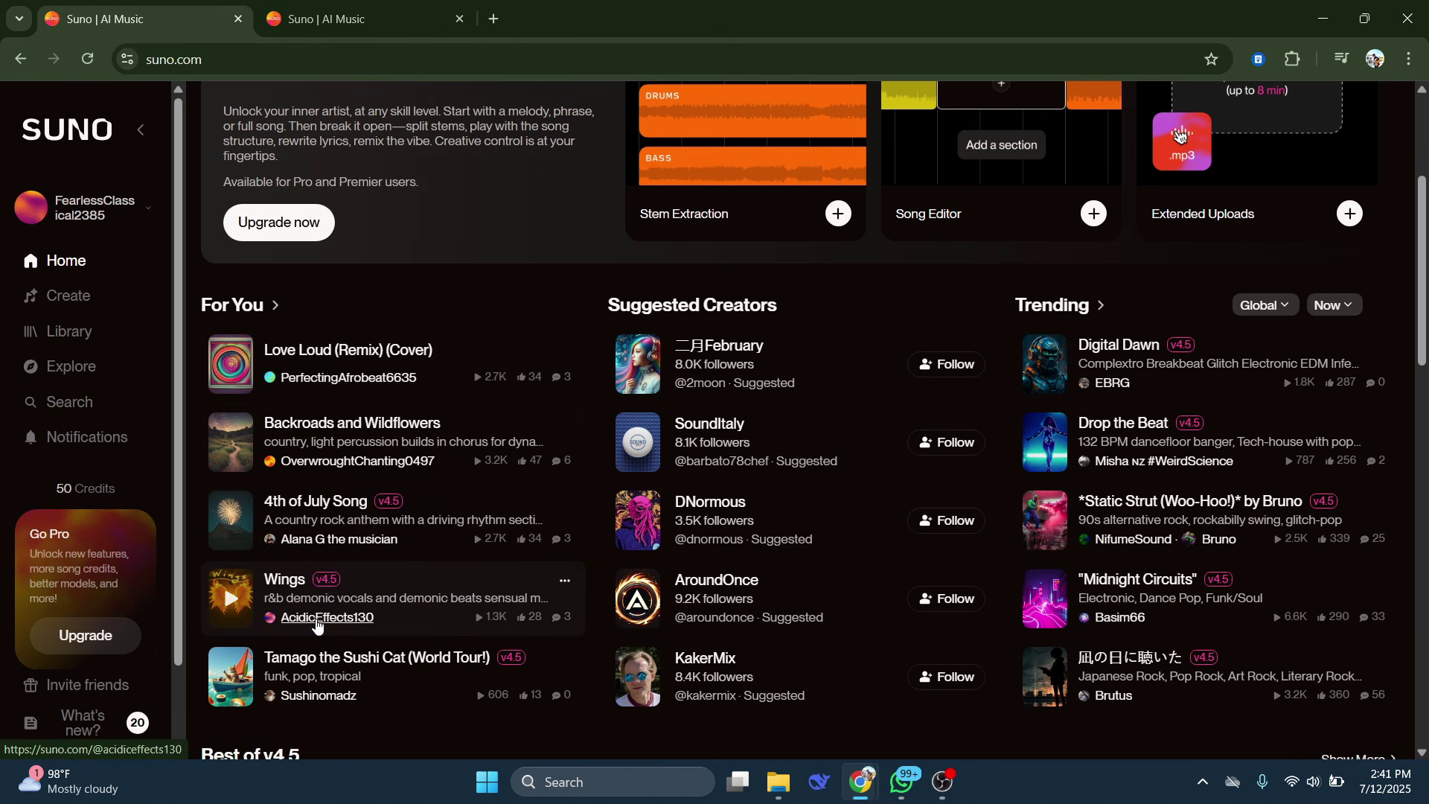
scroll(316, 618, "down", 1)
scroll(301, 623, "down", 1)
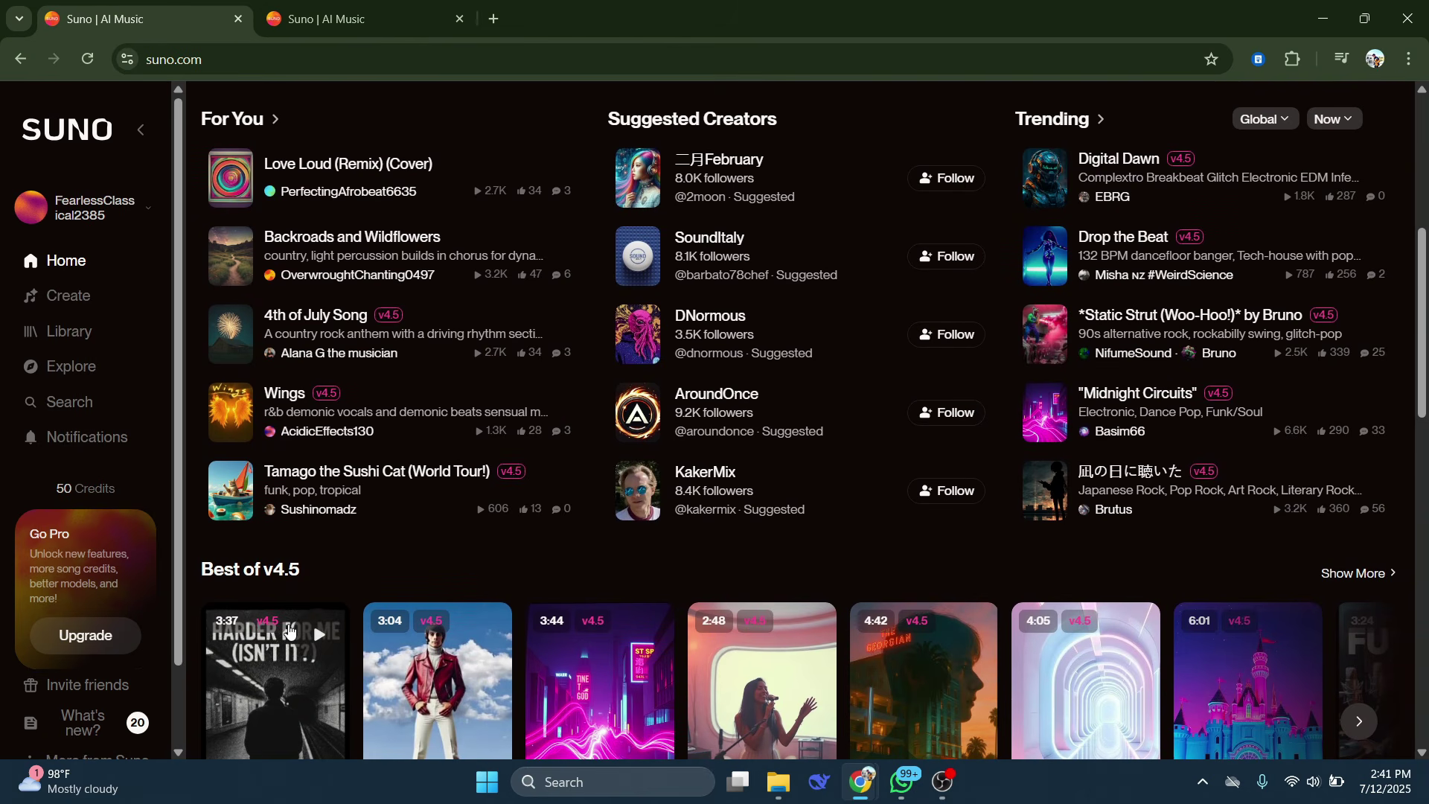
scroll(294, 626, "down", 2)
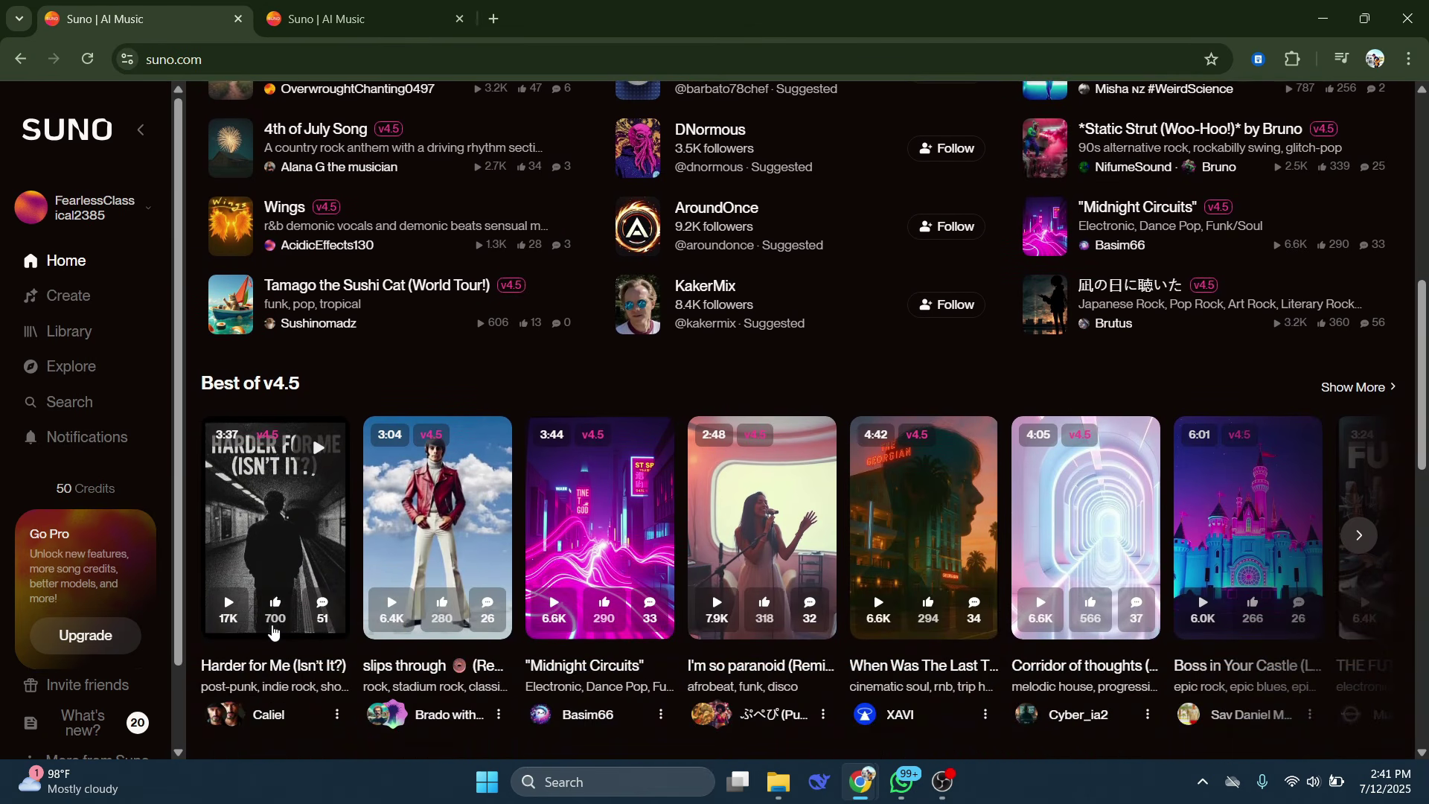
scroll(272, 631, "down", 1)
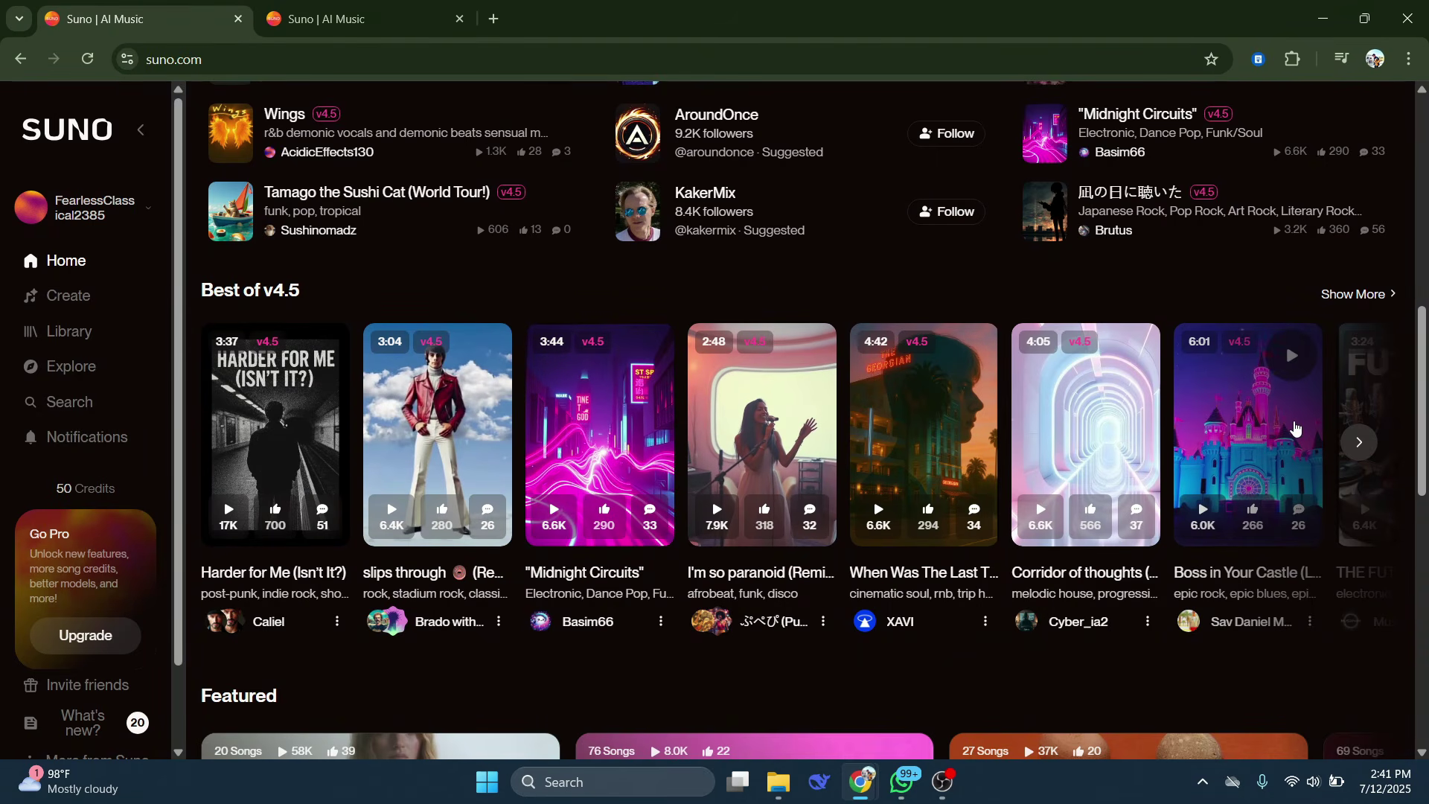
scroll(1295, 428, "down", 1)
scroll(1277, 477, "down", 2)
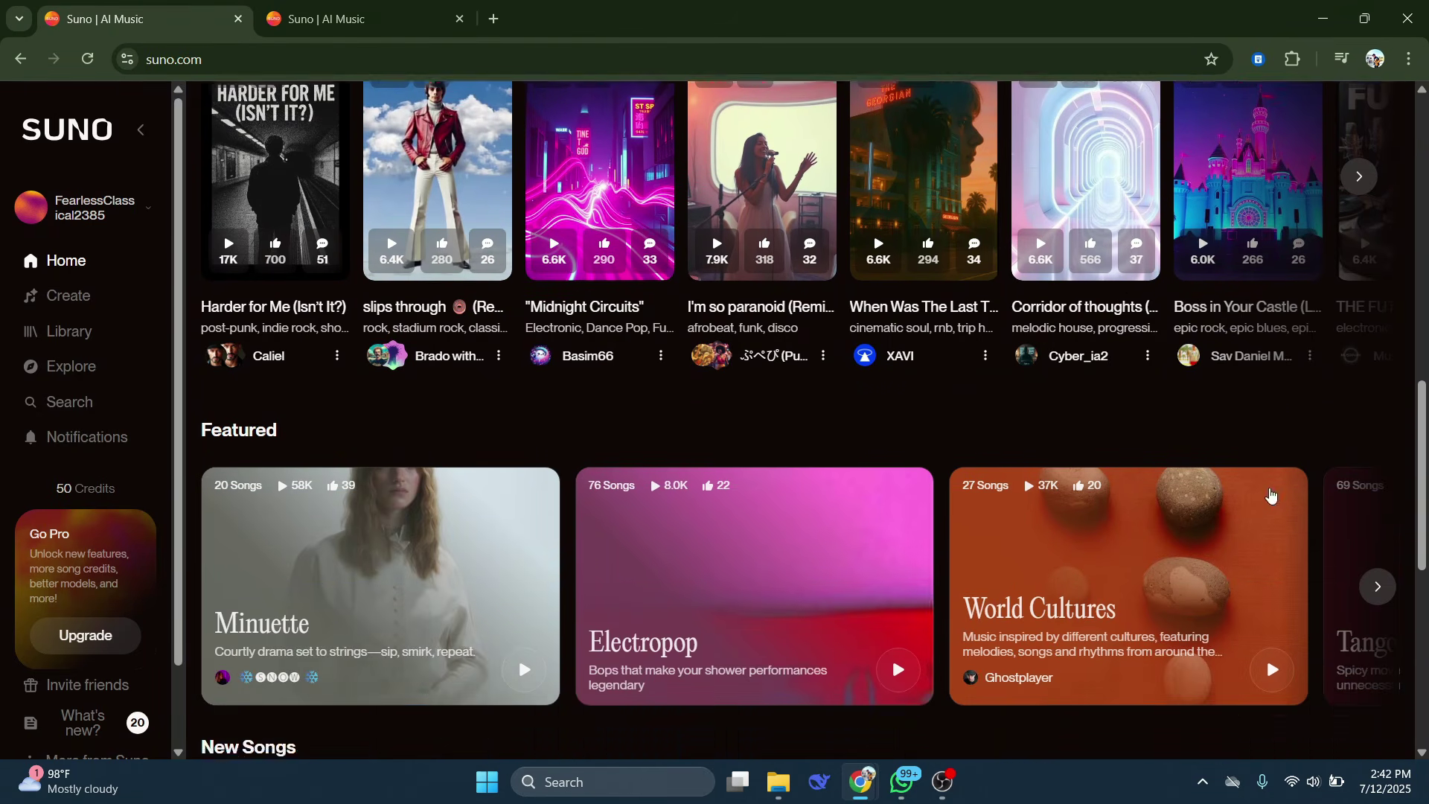
scroll(1265, 498, "up", 1)
scroll(1262, 502, "down", 2)
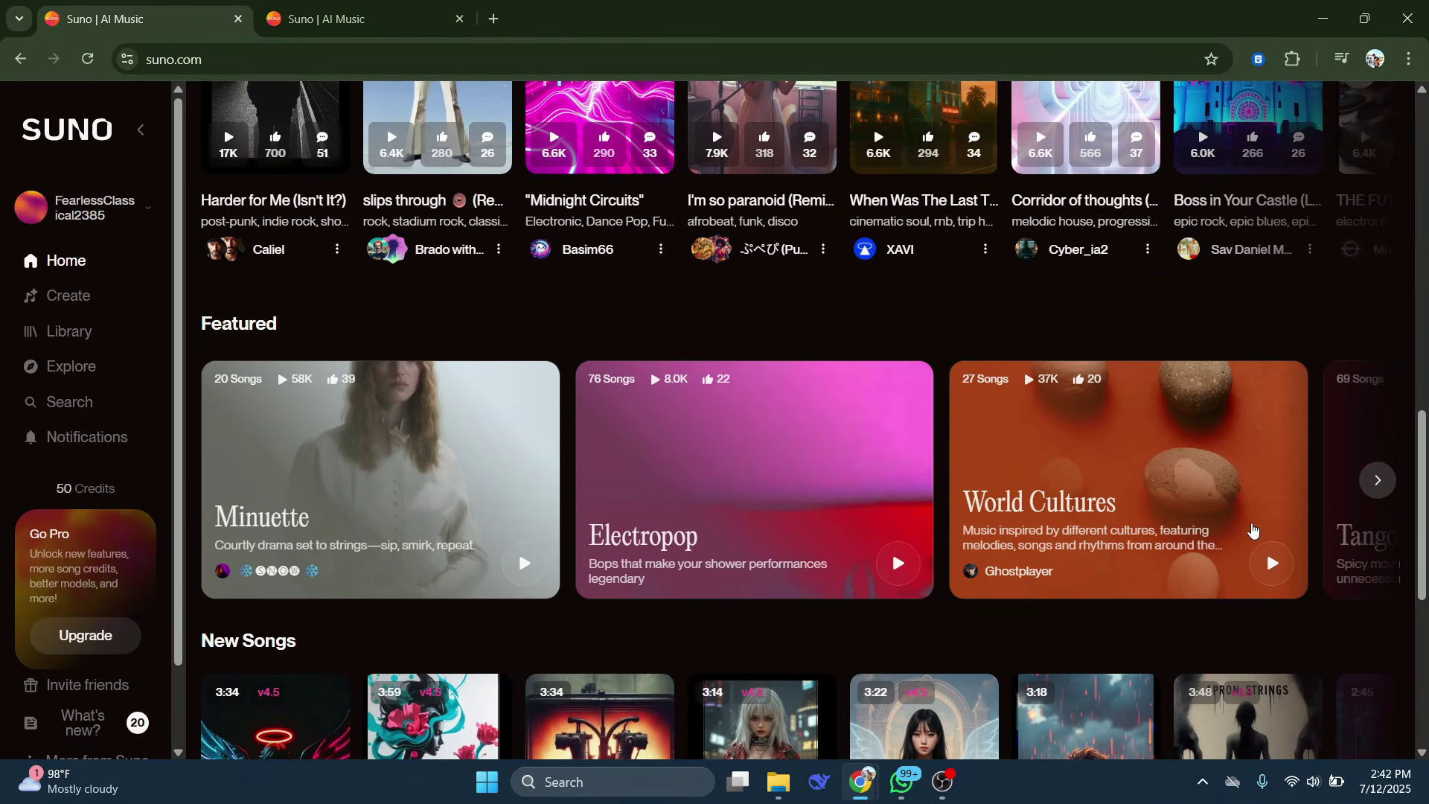
scroll(1206, 591, "down", 1)
scroll(1206, 594, "down", 1)
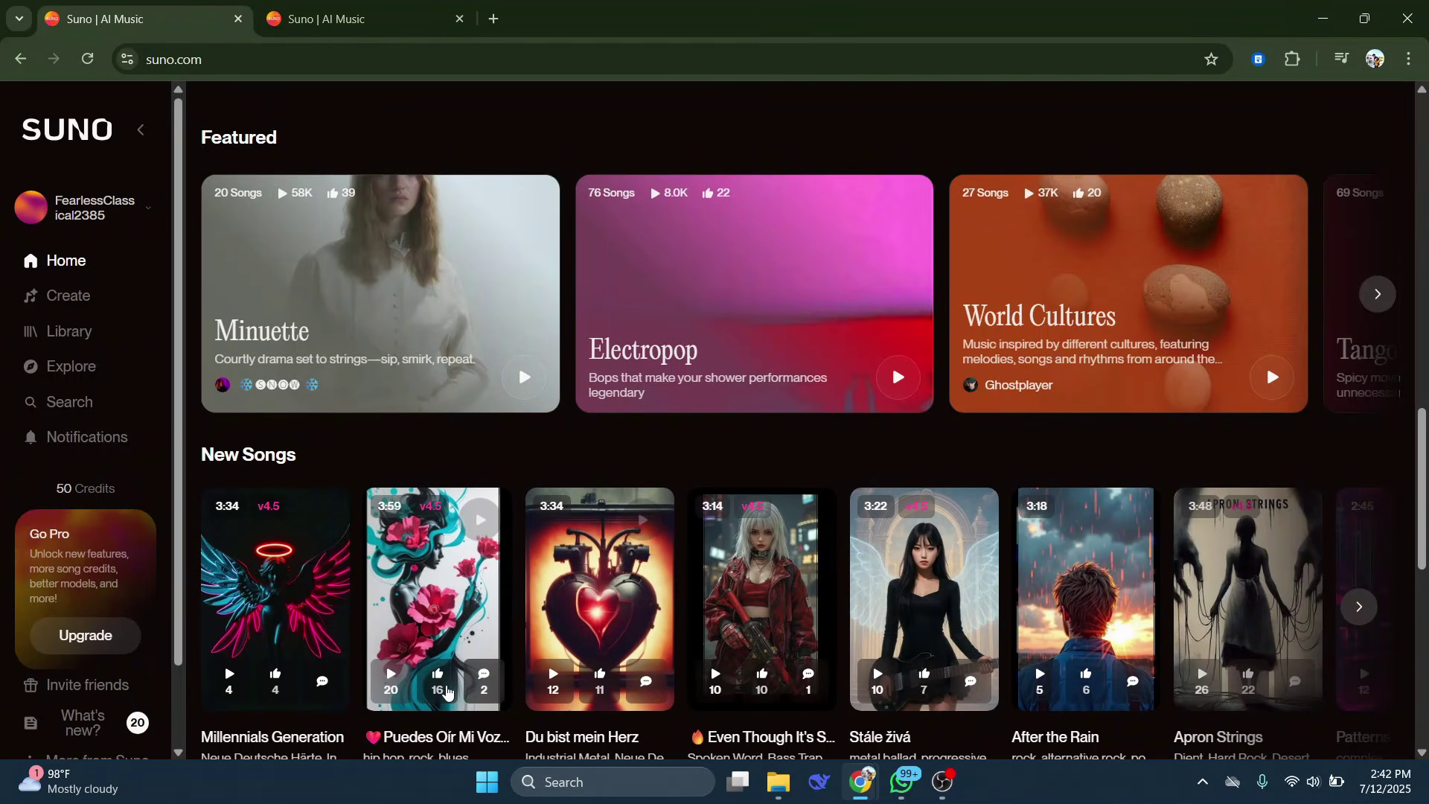
scroll(281, 618, "down", 2)
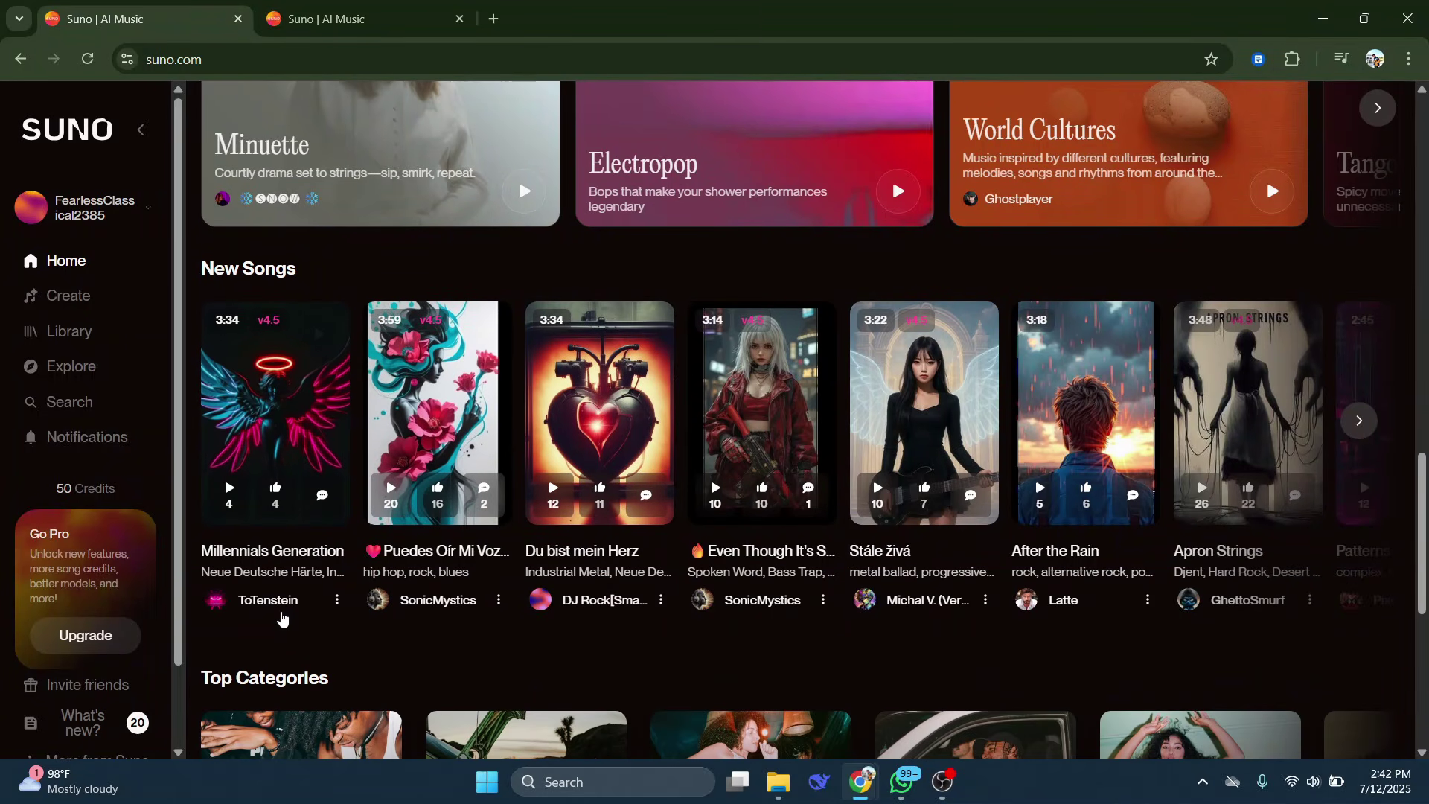
scroll(264, 629, "down", 1)
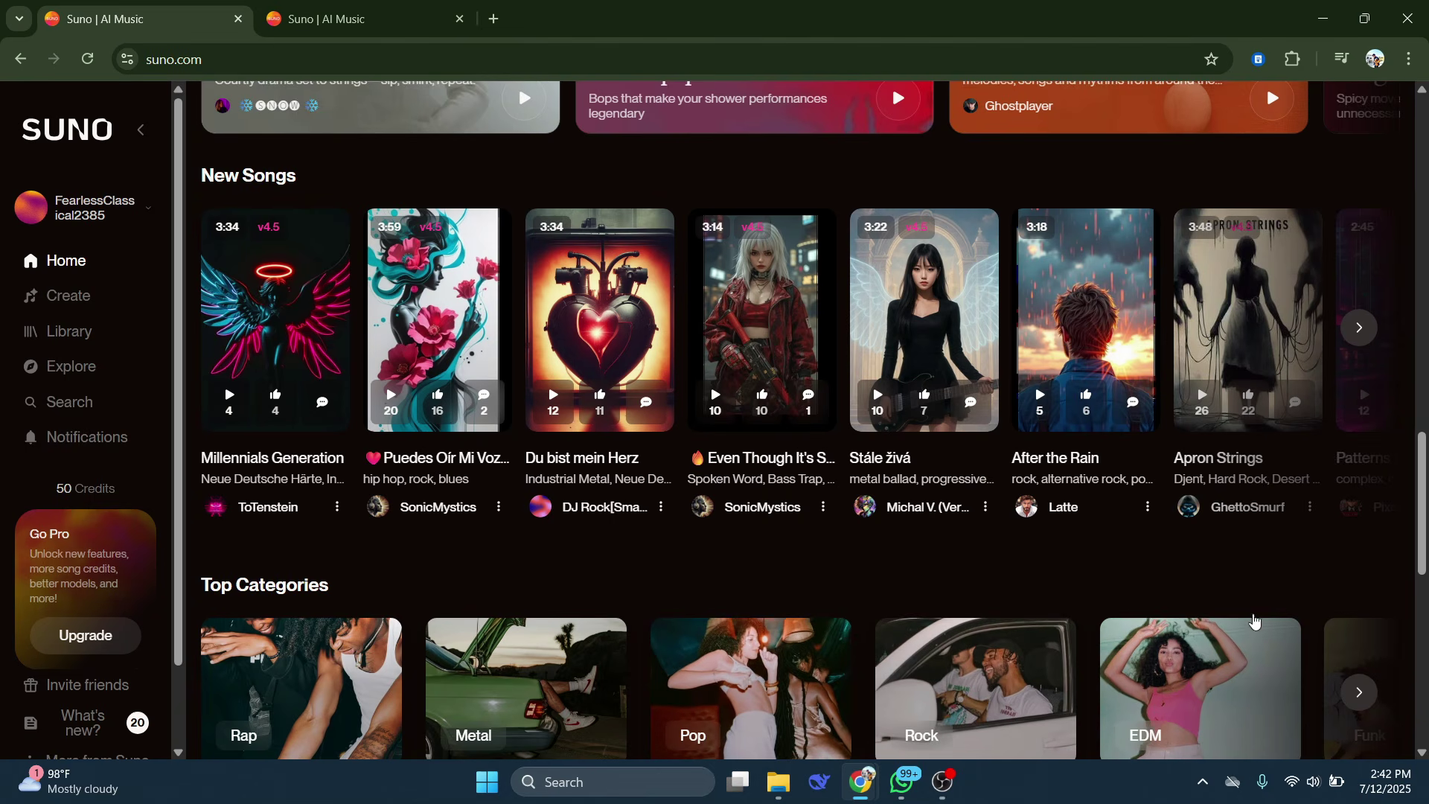
scroll(707, 491, "up", 10)
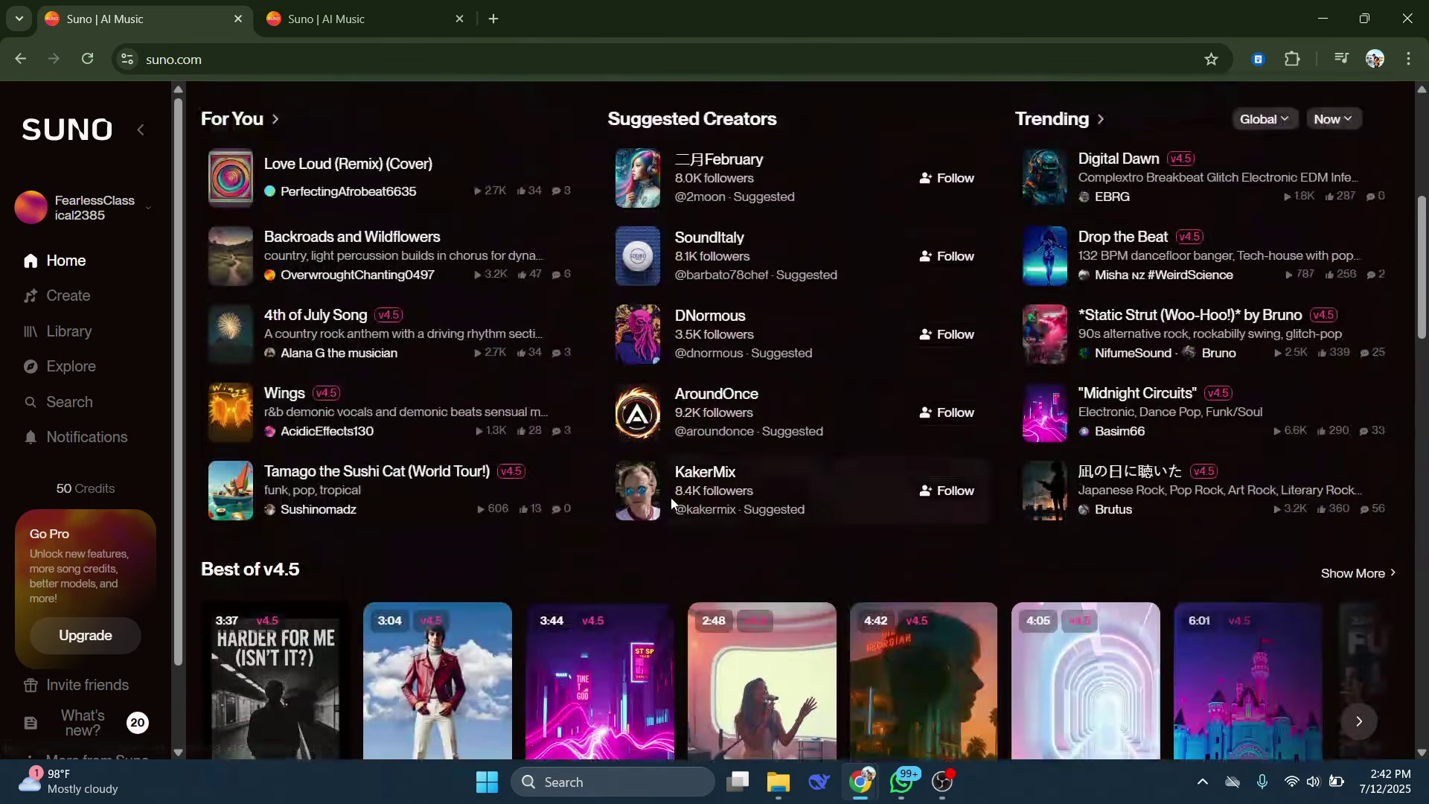
scroll(672, 503, "up", 5)
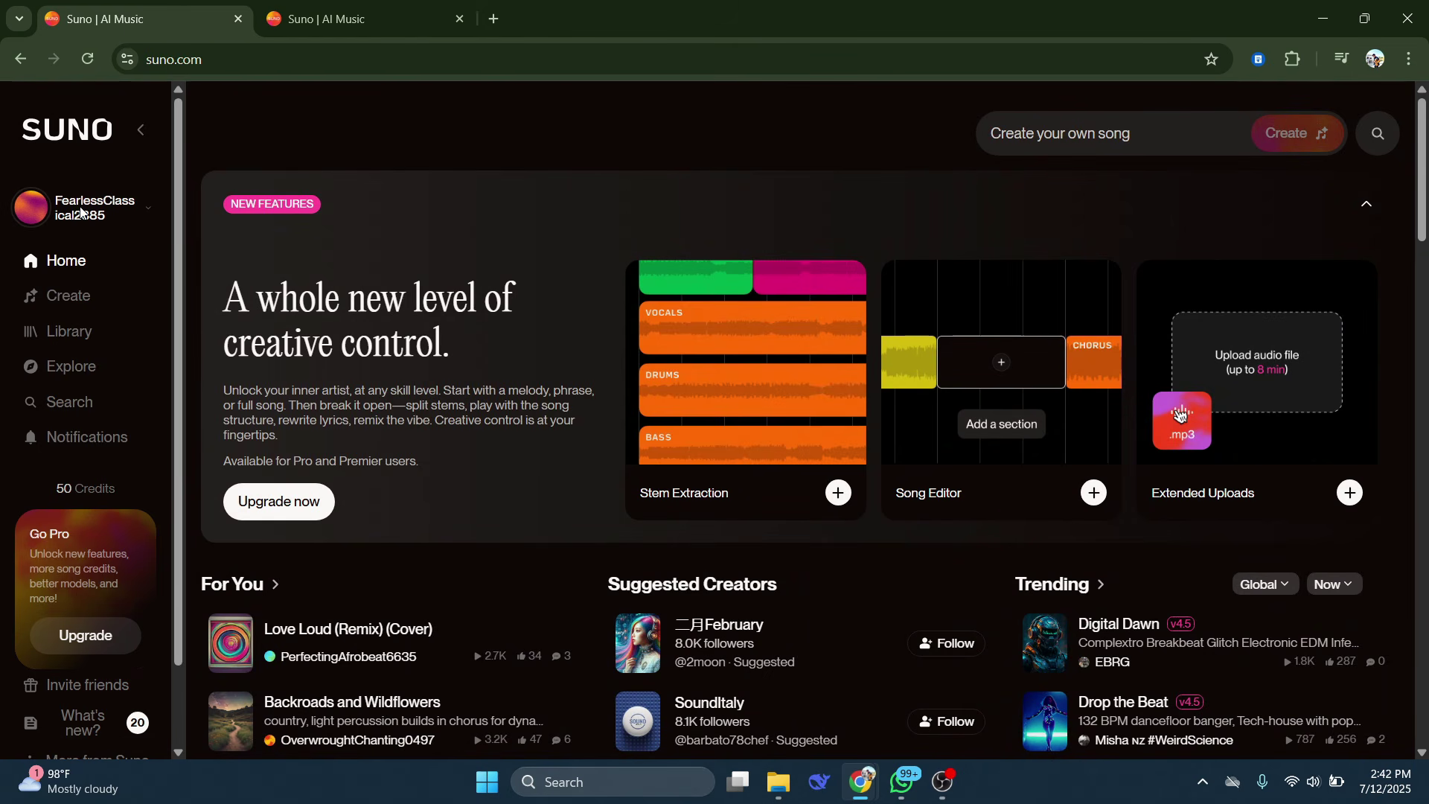
Review the Free, Pro and Premier subscription plans on the account page, then return to the home page.
left_click(360, 20)
scroll(446, 430, "down", 1)
scroll(453, 367, "up", 1)
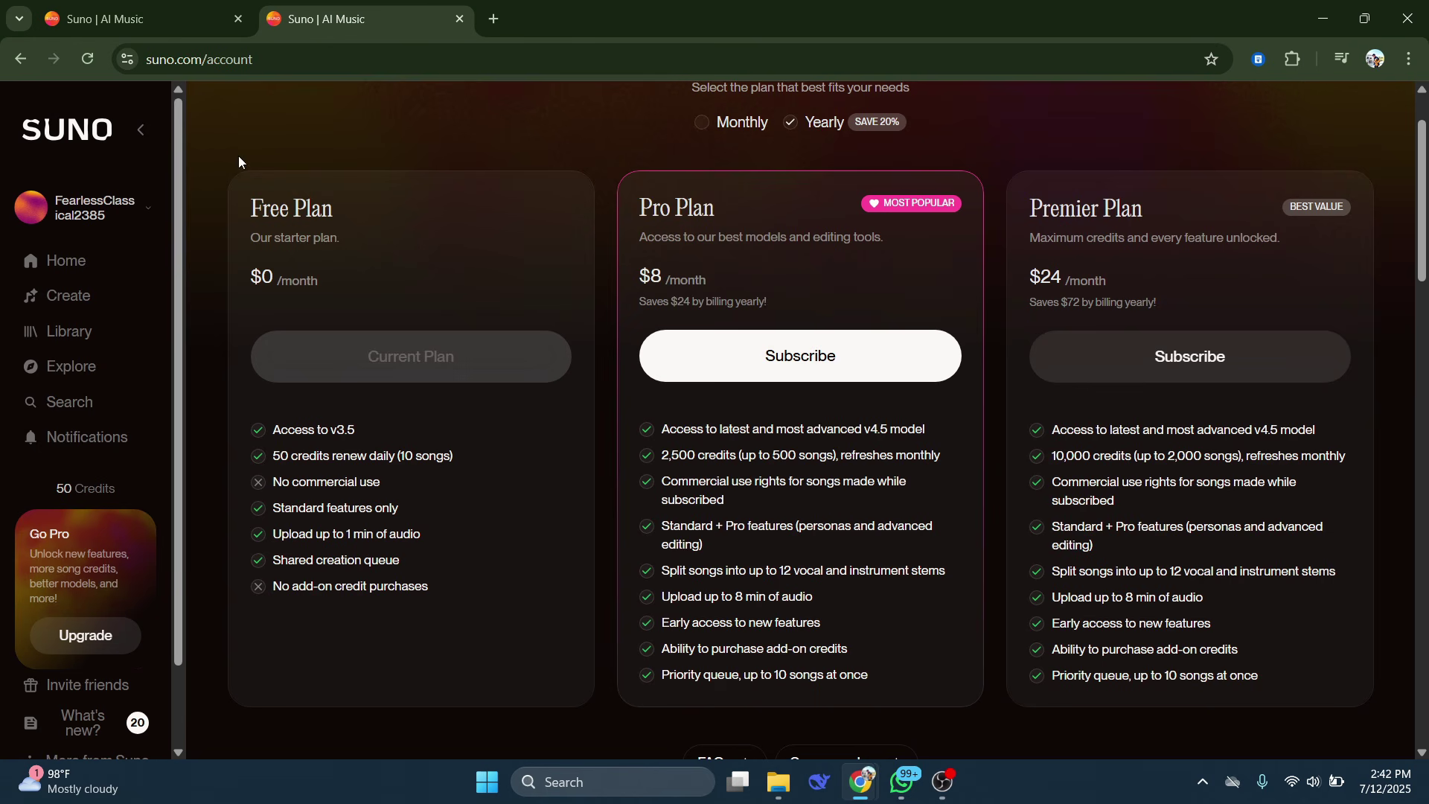
left_click(145, 19)
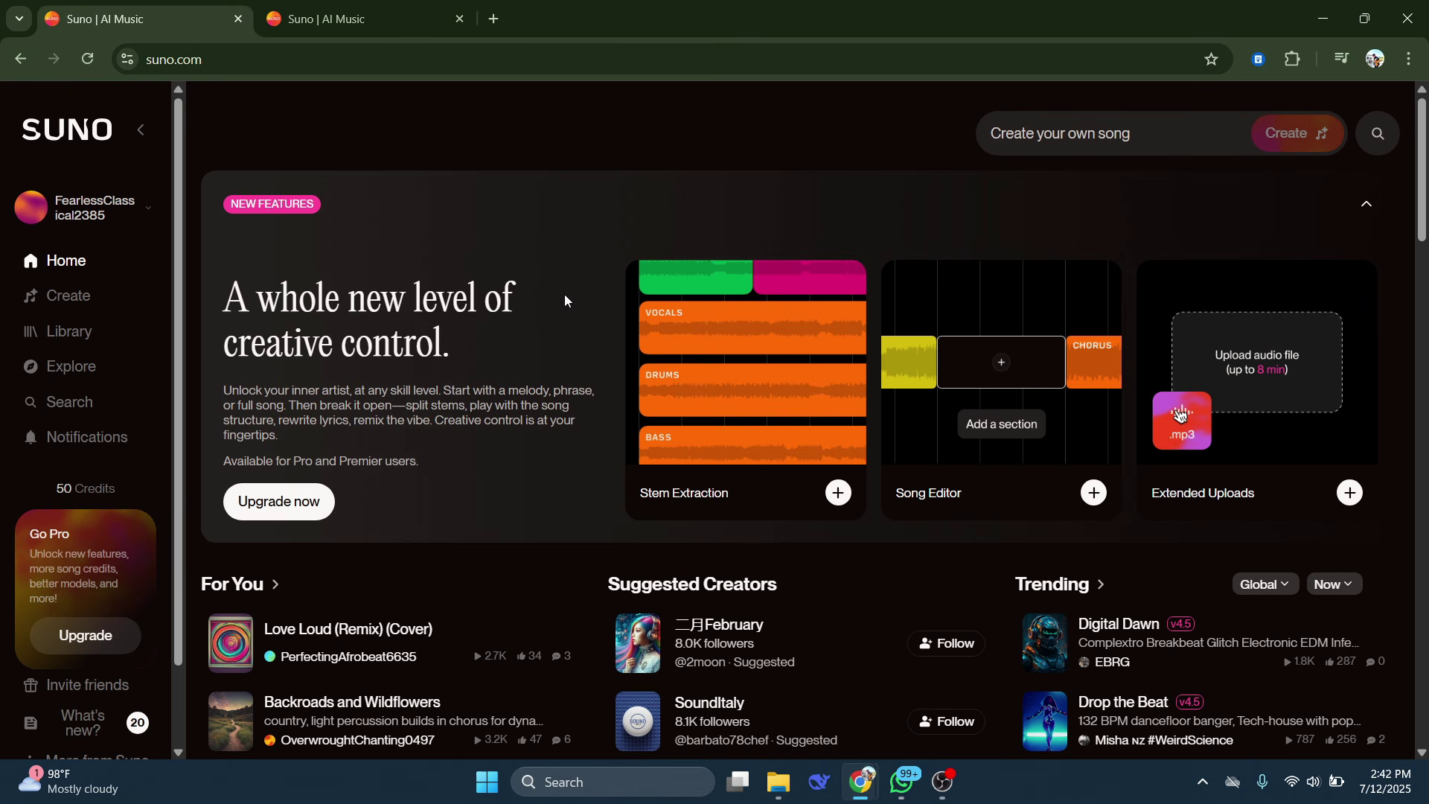
Start a new song in Custom mode with the v4 model.
left_click(49, 300)
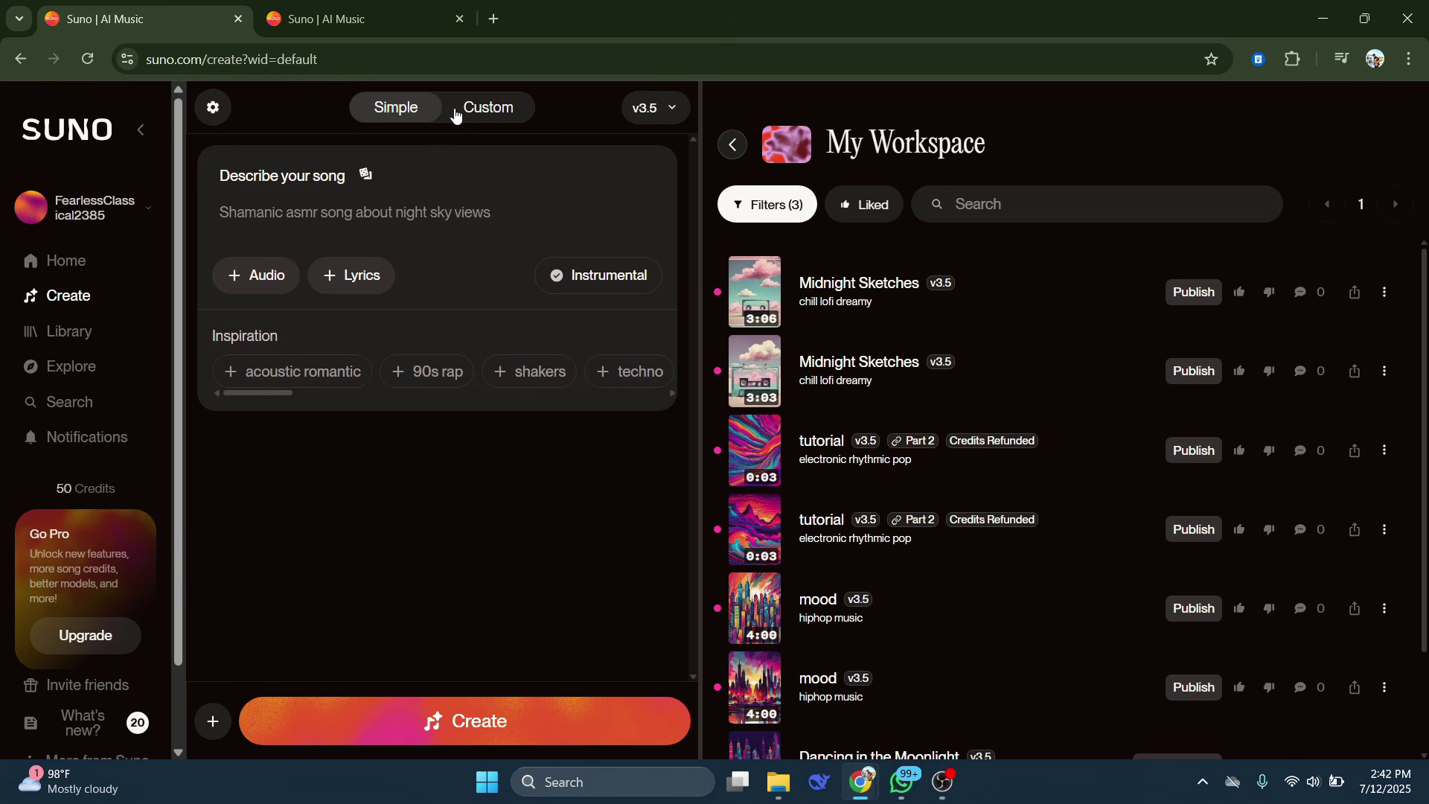
left_click(661, 121)
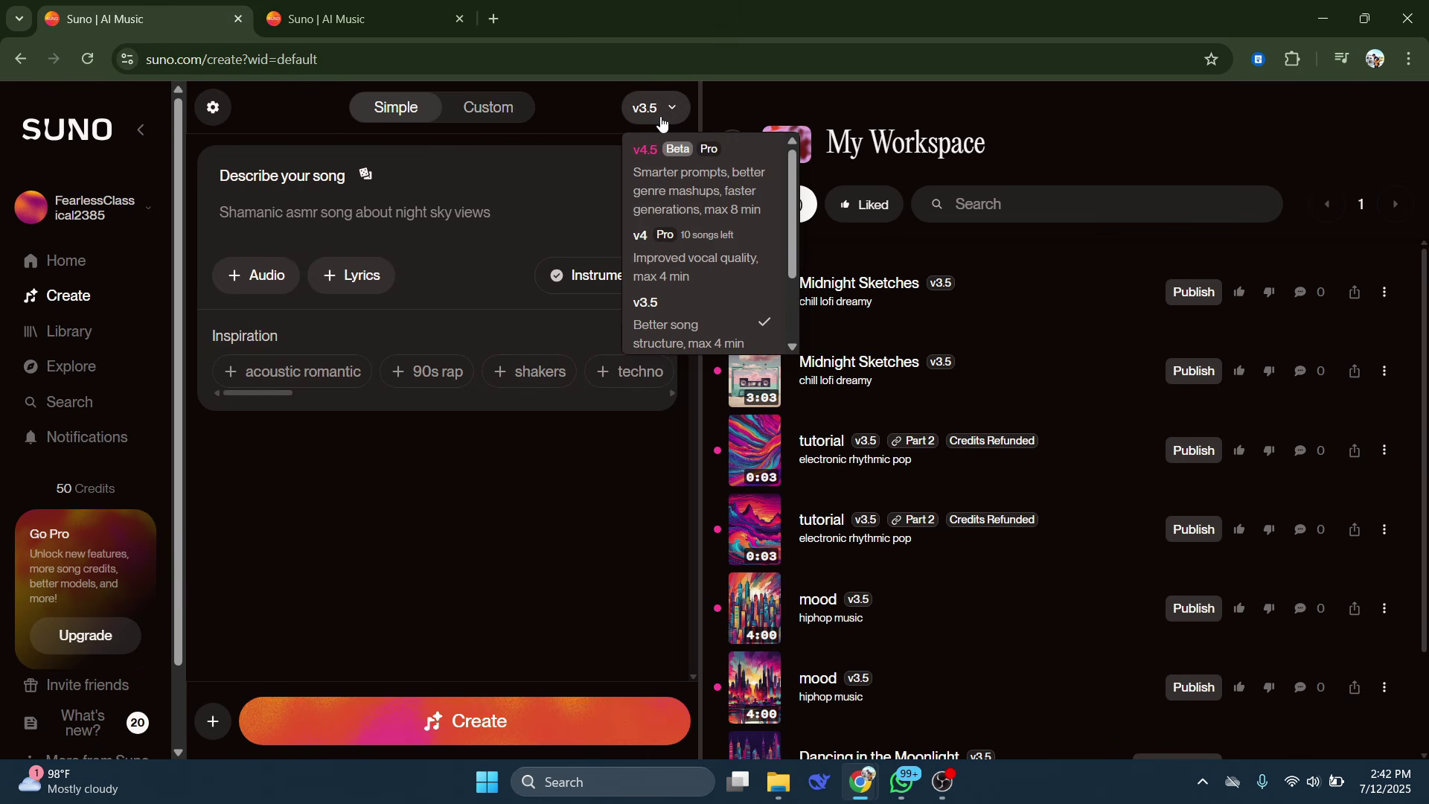
scroll(679, 279, "down", 2)
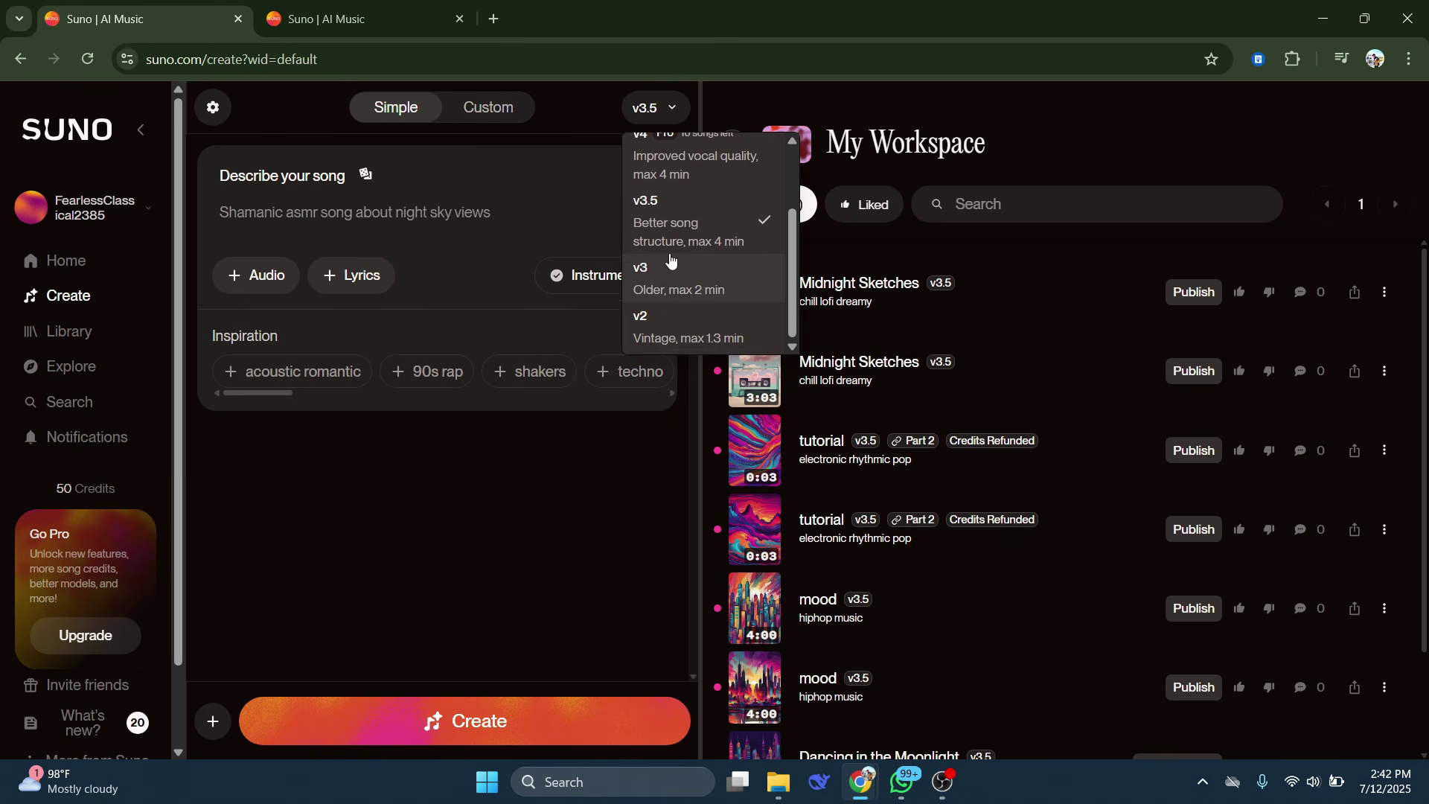
scroll(669, 268, "up", 2)
scroll(666, 253, "up", 1)
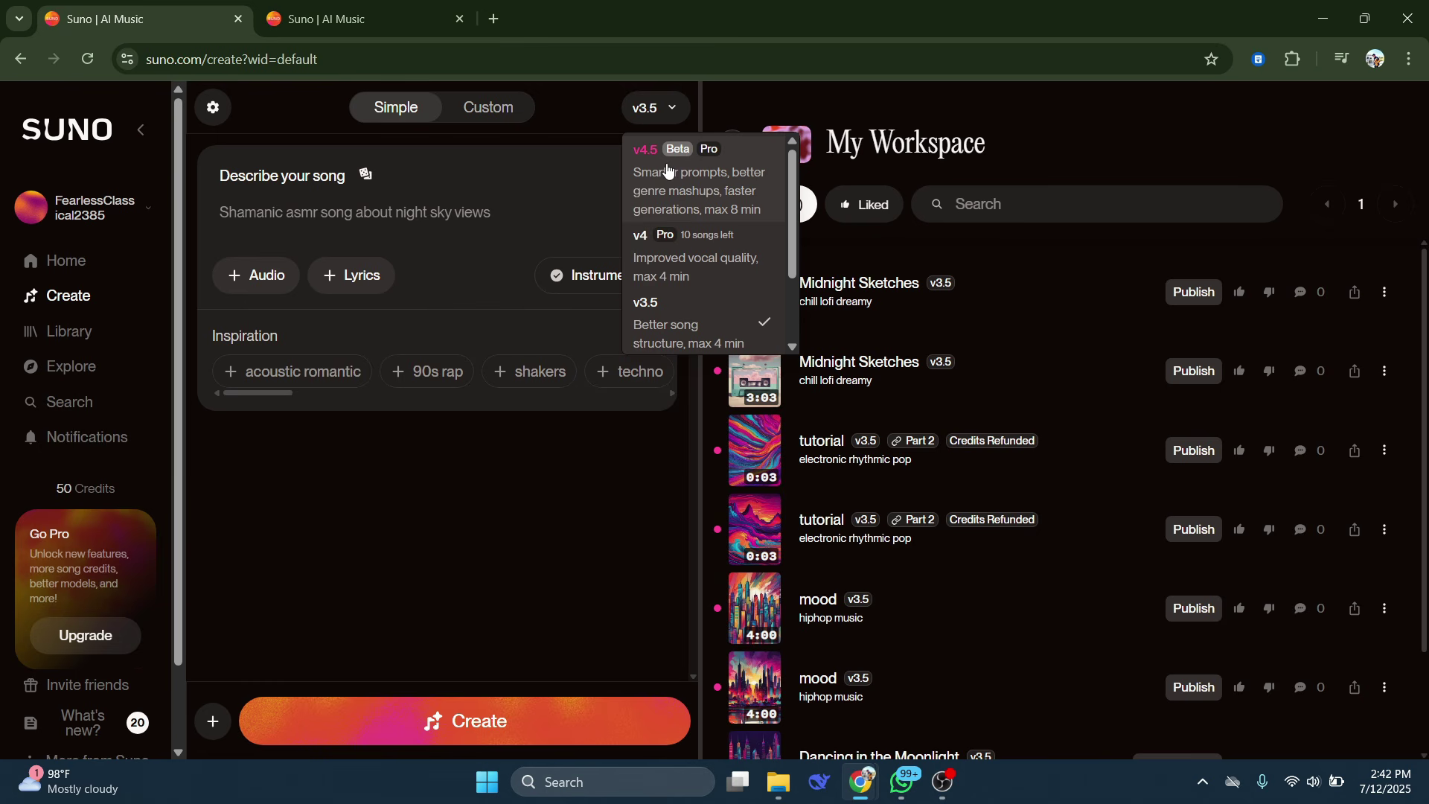
left_click(672, 250)
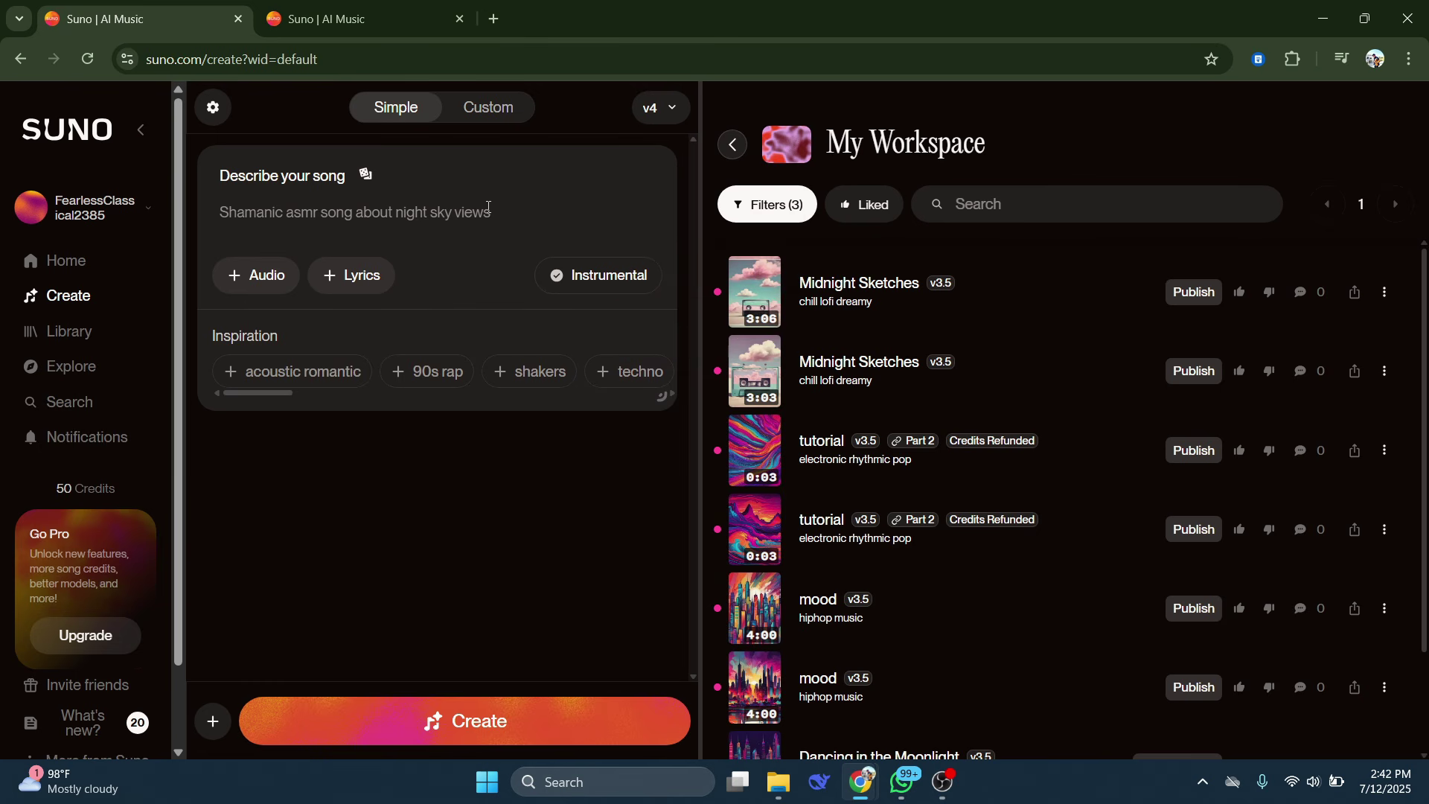
left_click(483, 110)
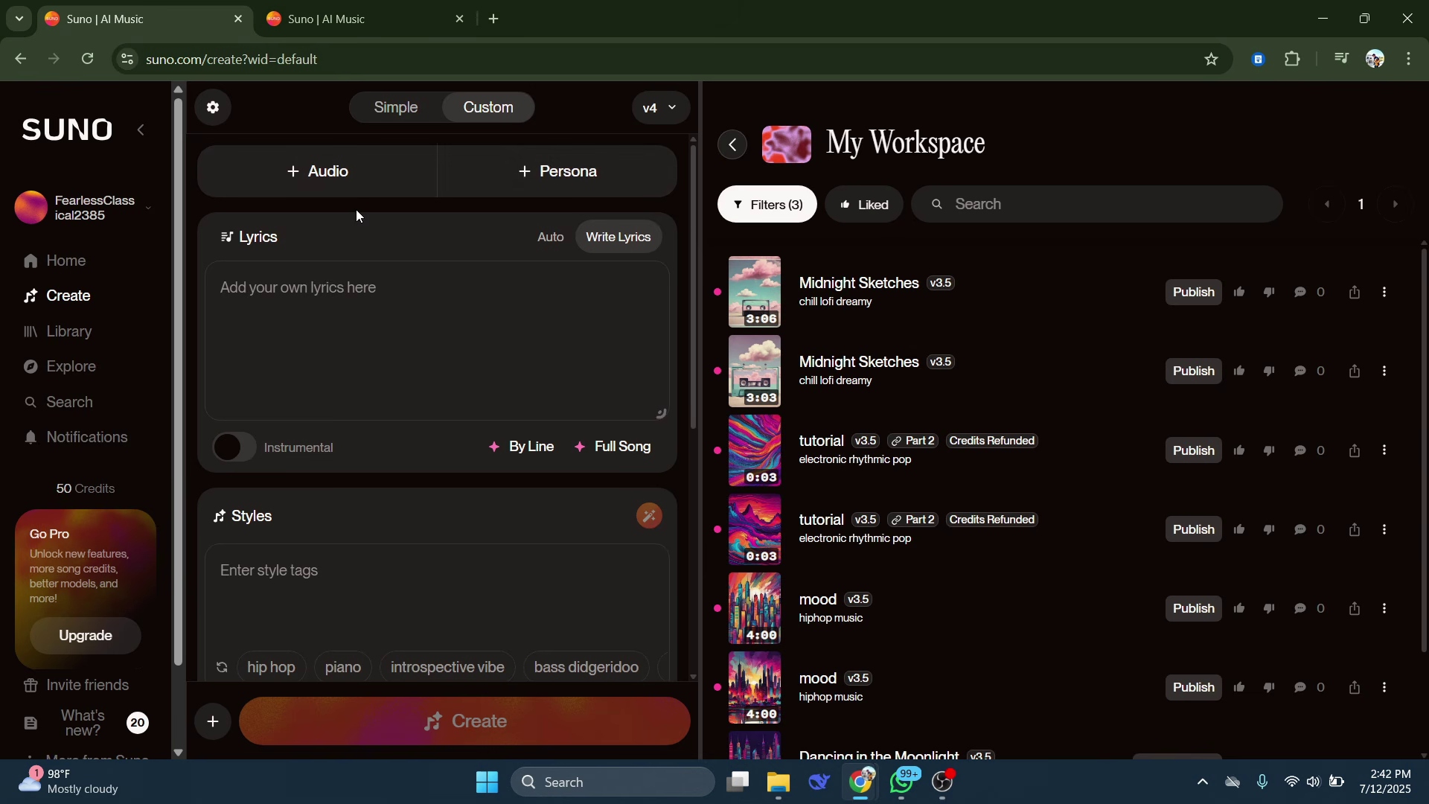
Examine the Persona feature, the Auto lyrics mode and the options for adding audio.
left_click(330, 183)
left_click(561, 173)
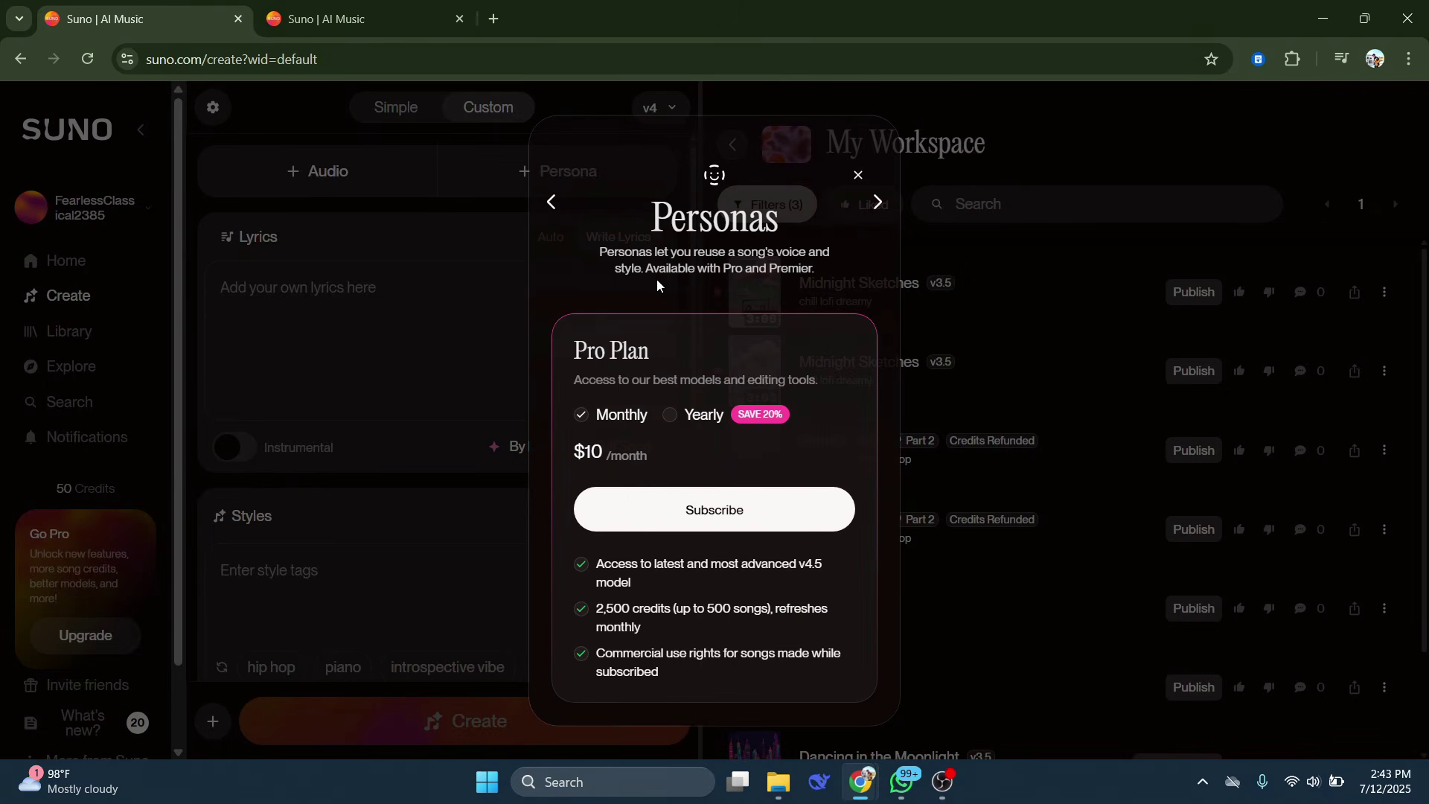
left_click(856, 176)
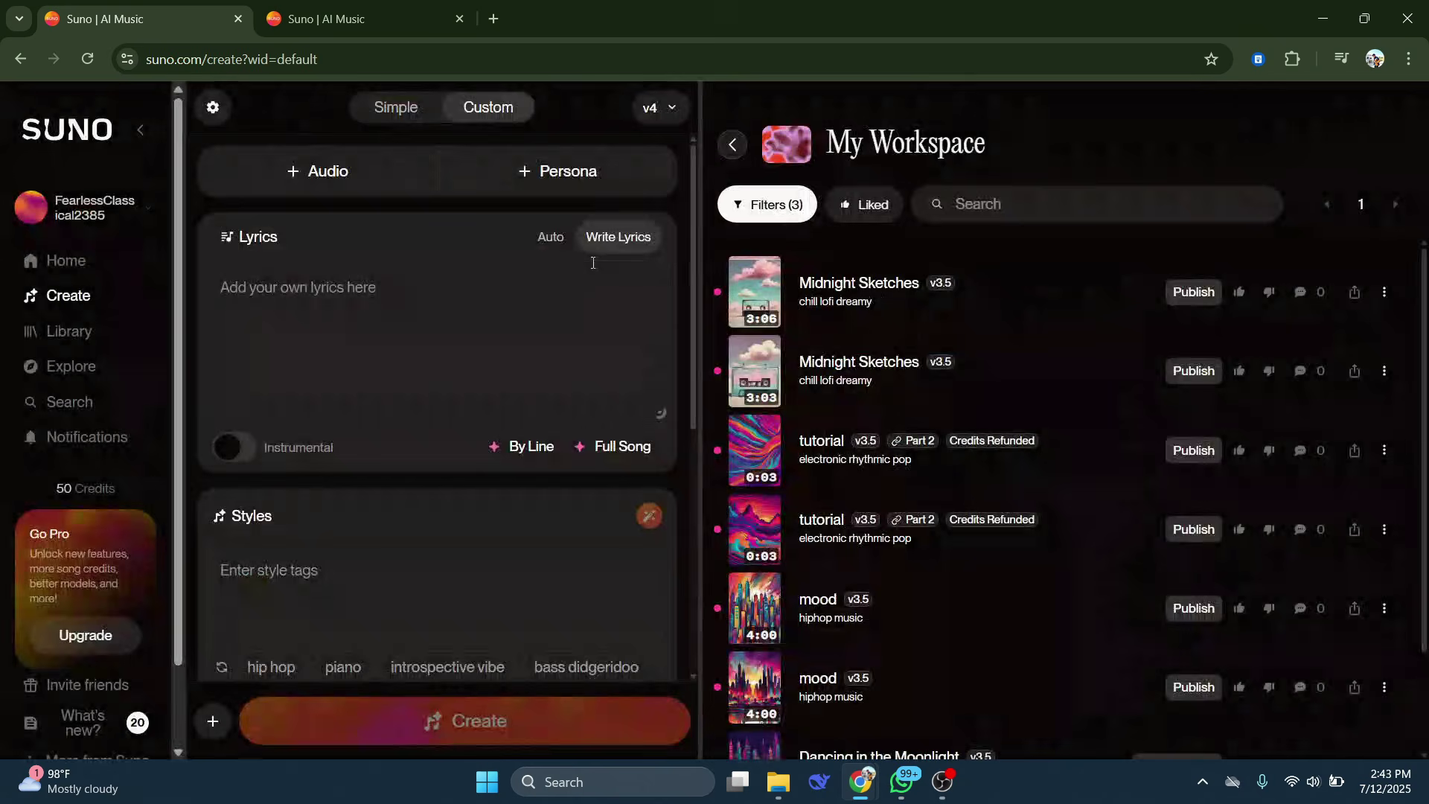
left_click(551, 240)
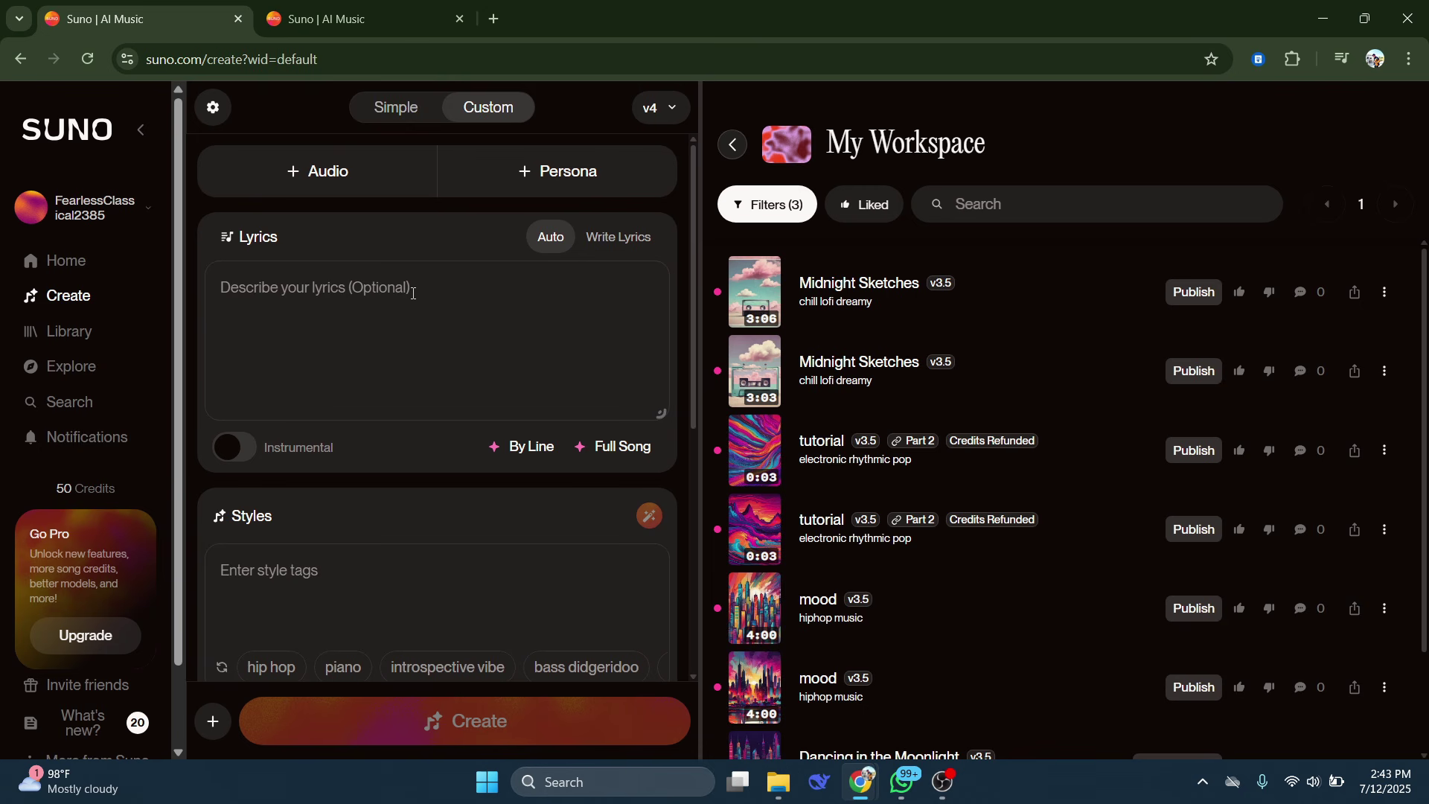
left_click(346, 192)
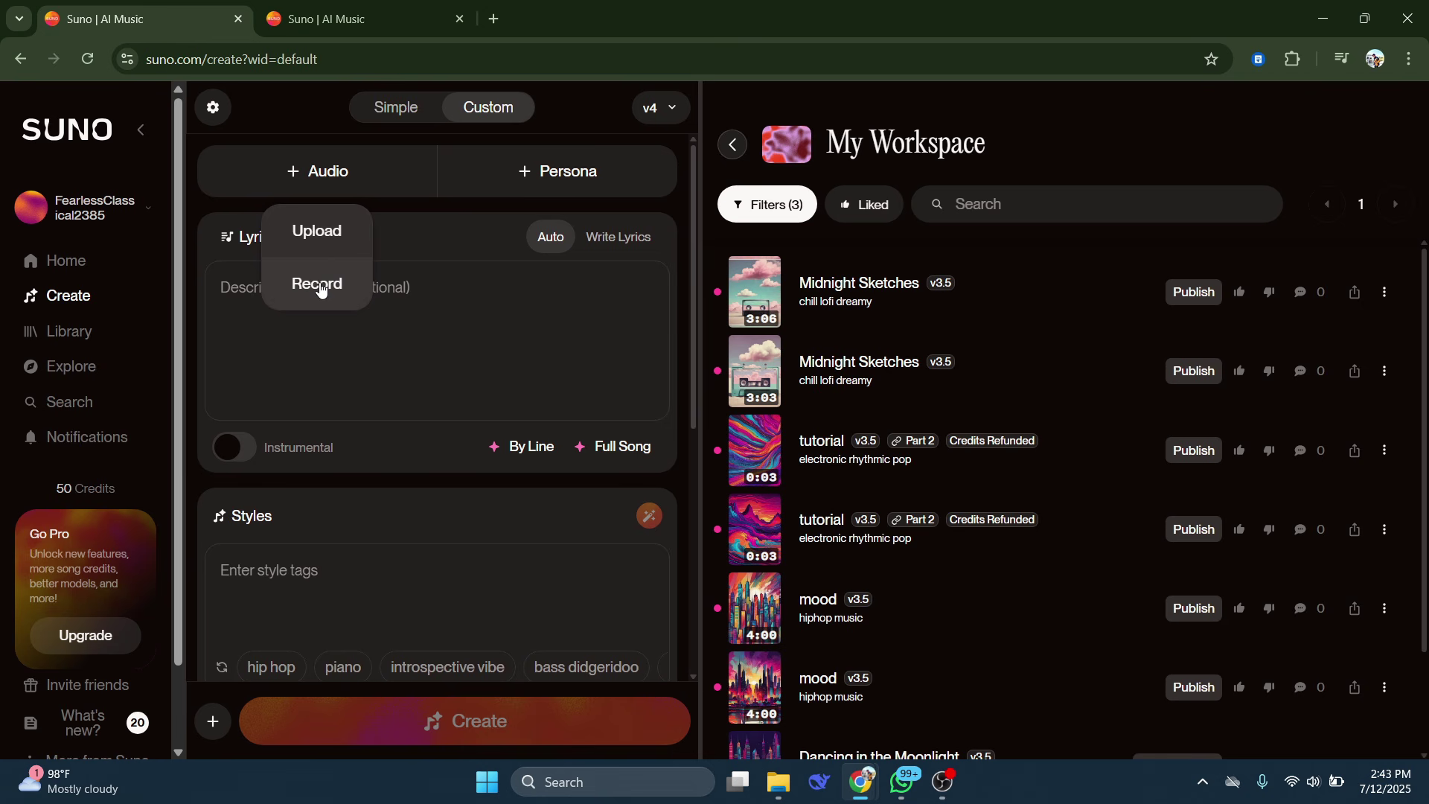
left_click(463, 428)
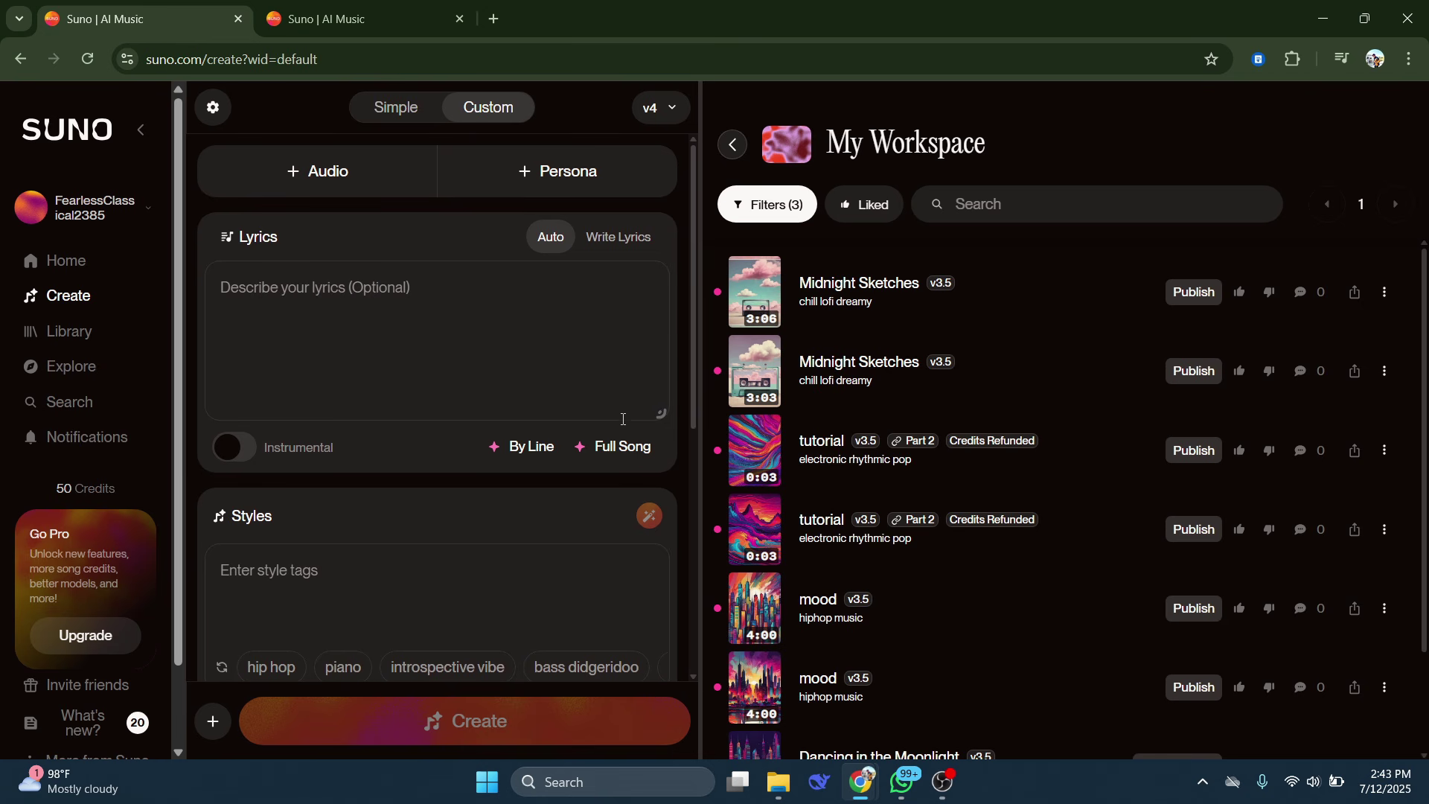
Generate full-song lyrics from the prompt "write lyrics about cute kid song" and use the "Bouncy Ball of Joy" version.
left_click(621, 453)
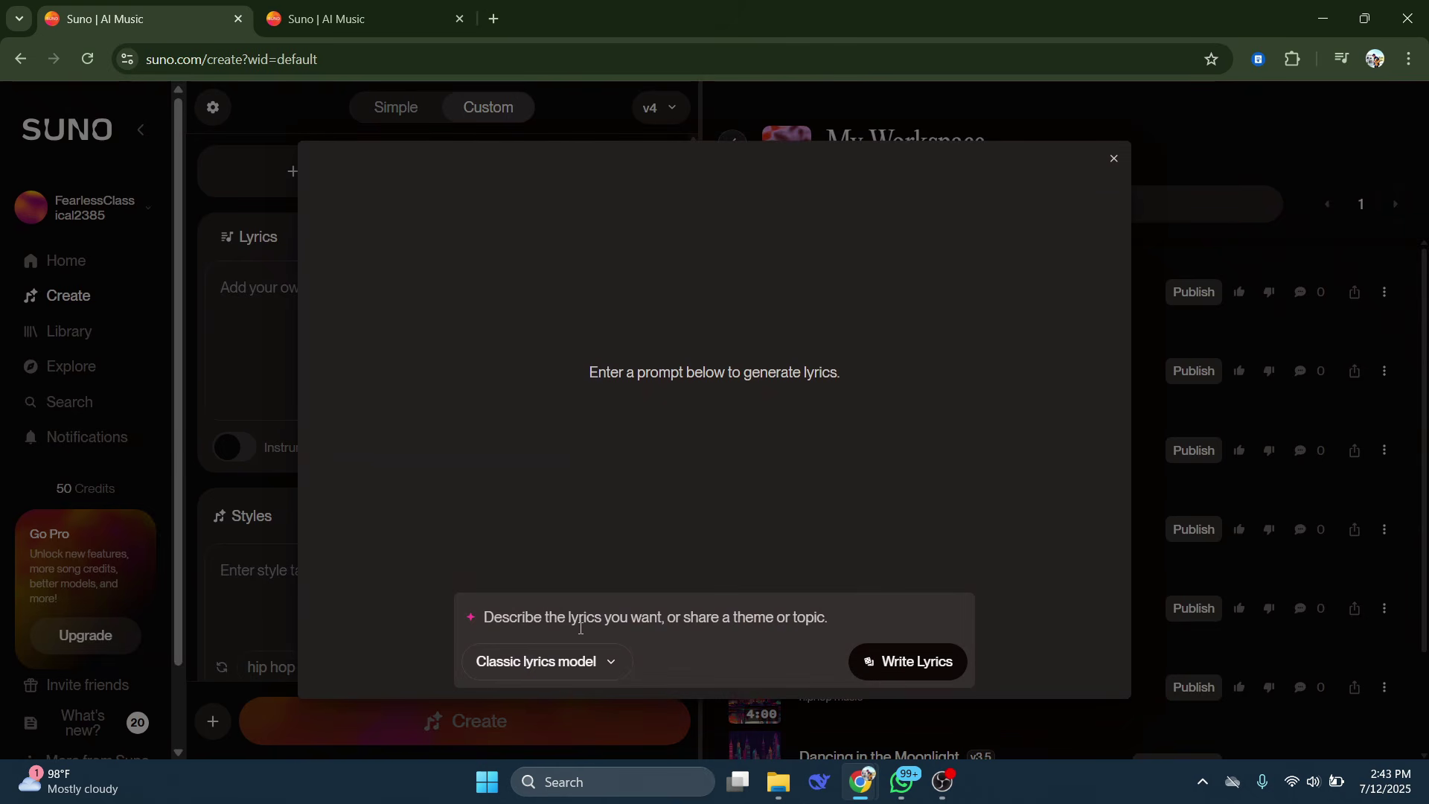
type("write")
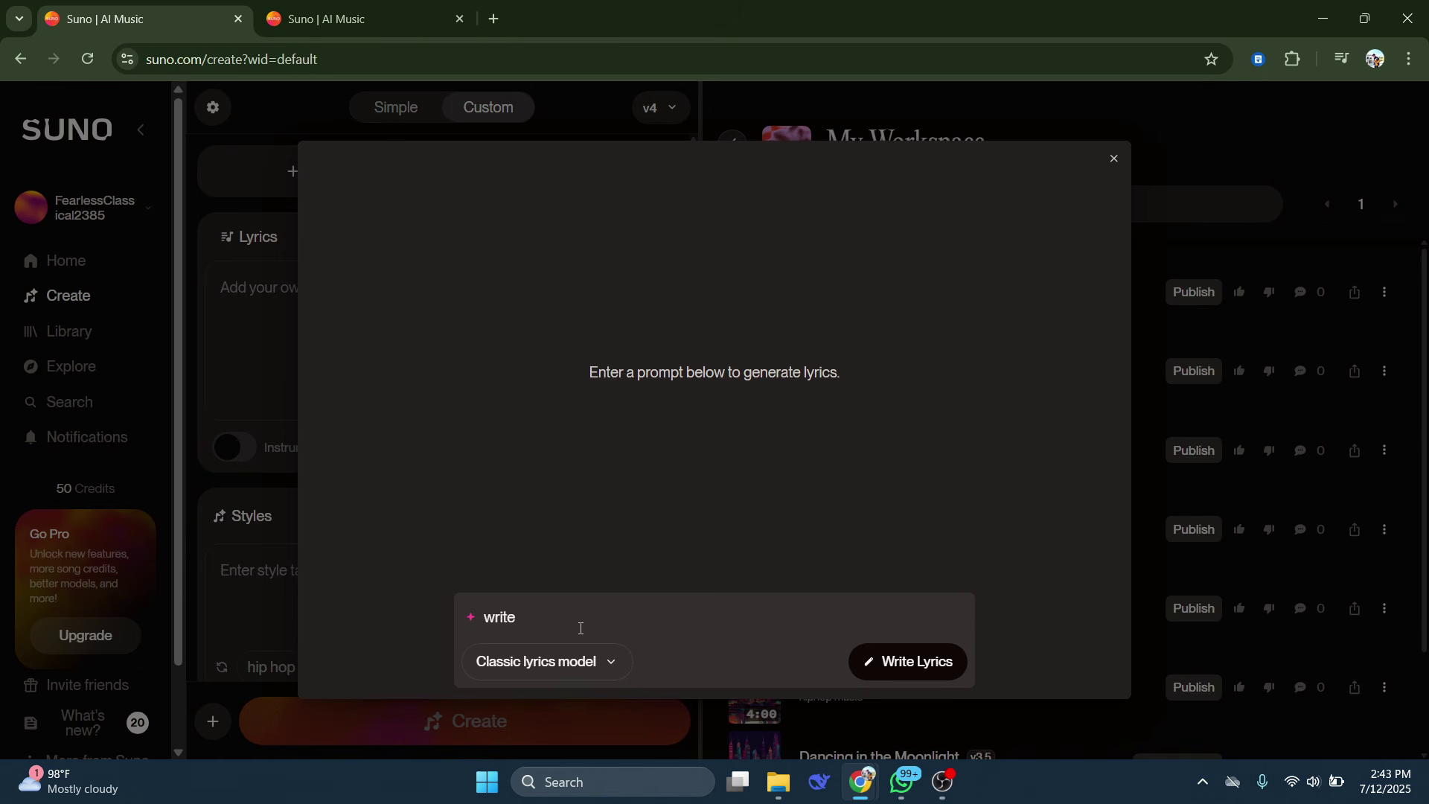
type(" lyrics about cute kid song")
left_click(917, 655)
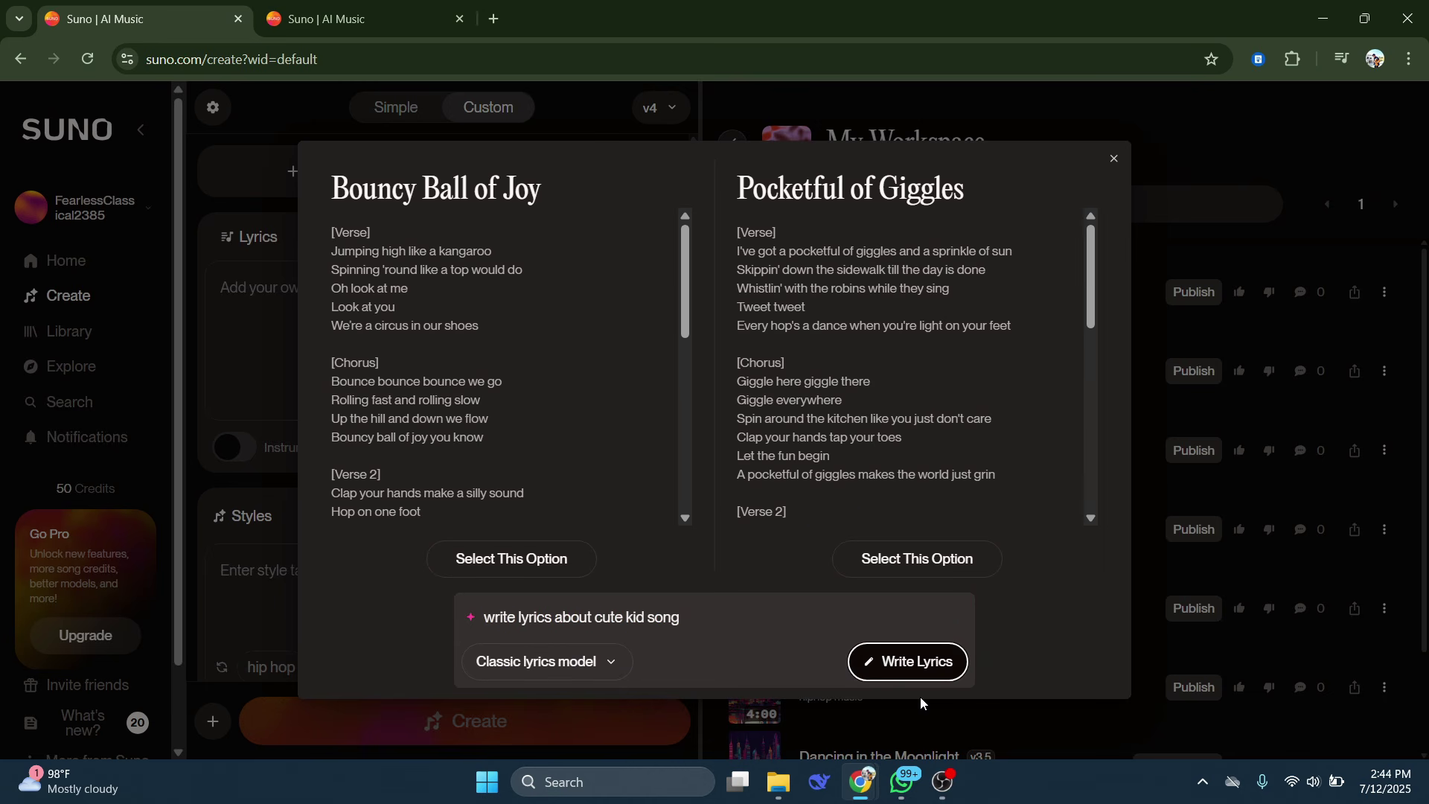
left_click(536, 553)
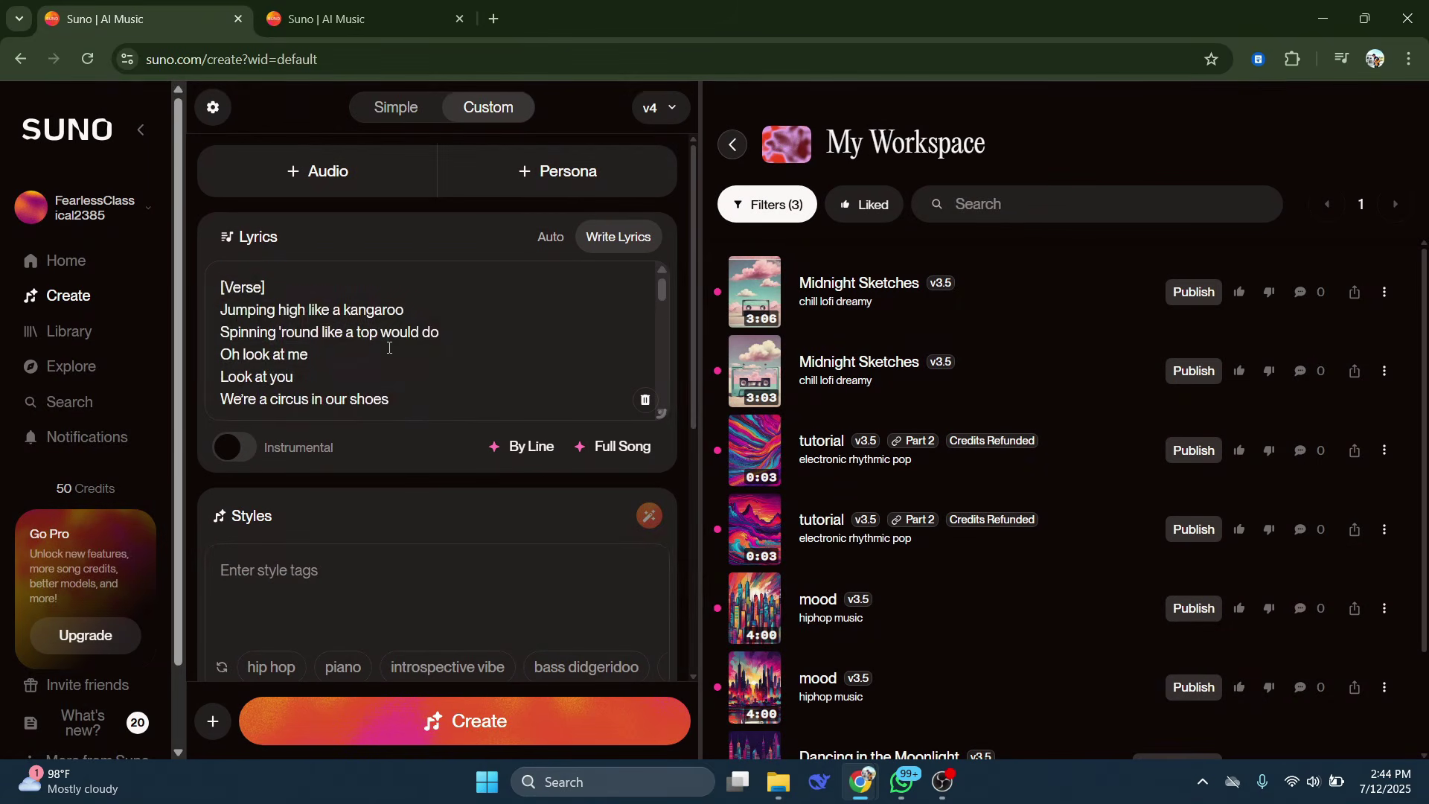
scroll(388, 347, "down", 3)
scroll(357, 394, "up", 3)
Record an audio clip about 14 seconds long for the song, agreeing to the upload terms, and save it.
left_click(347, 185)
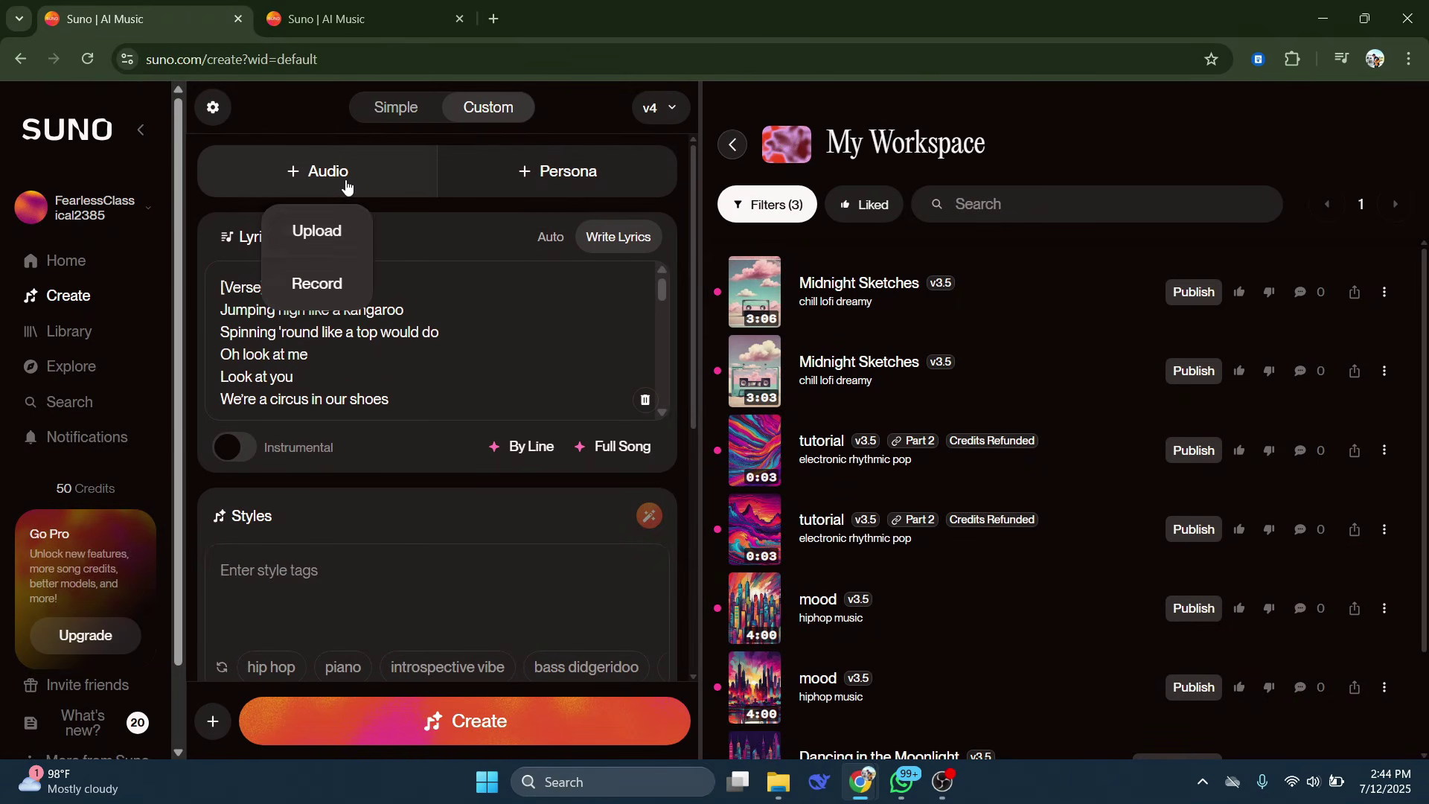
left_click(320, 288)
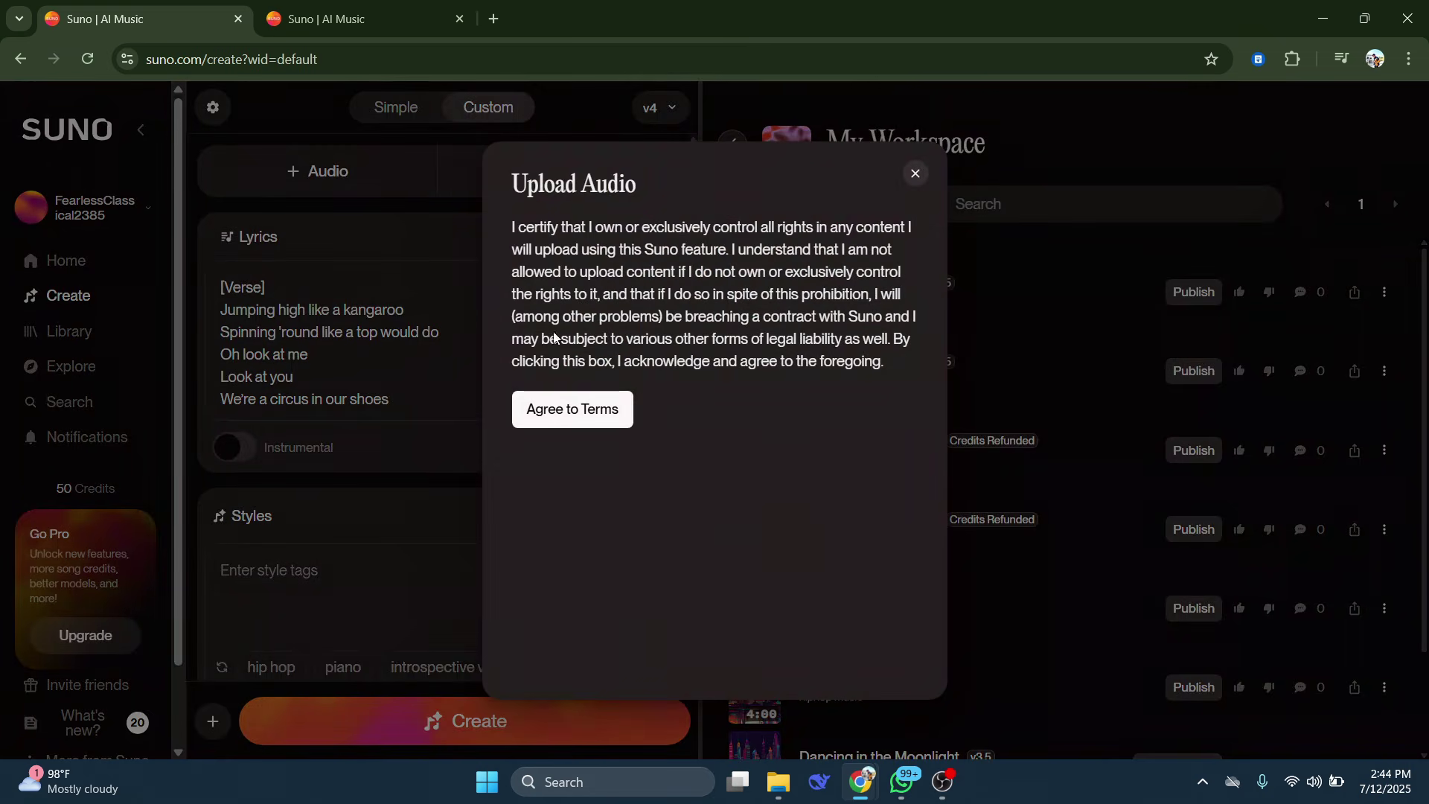
left_click(585, 407)
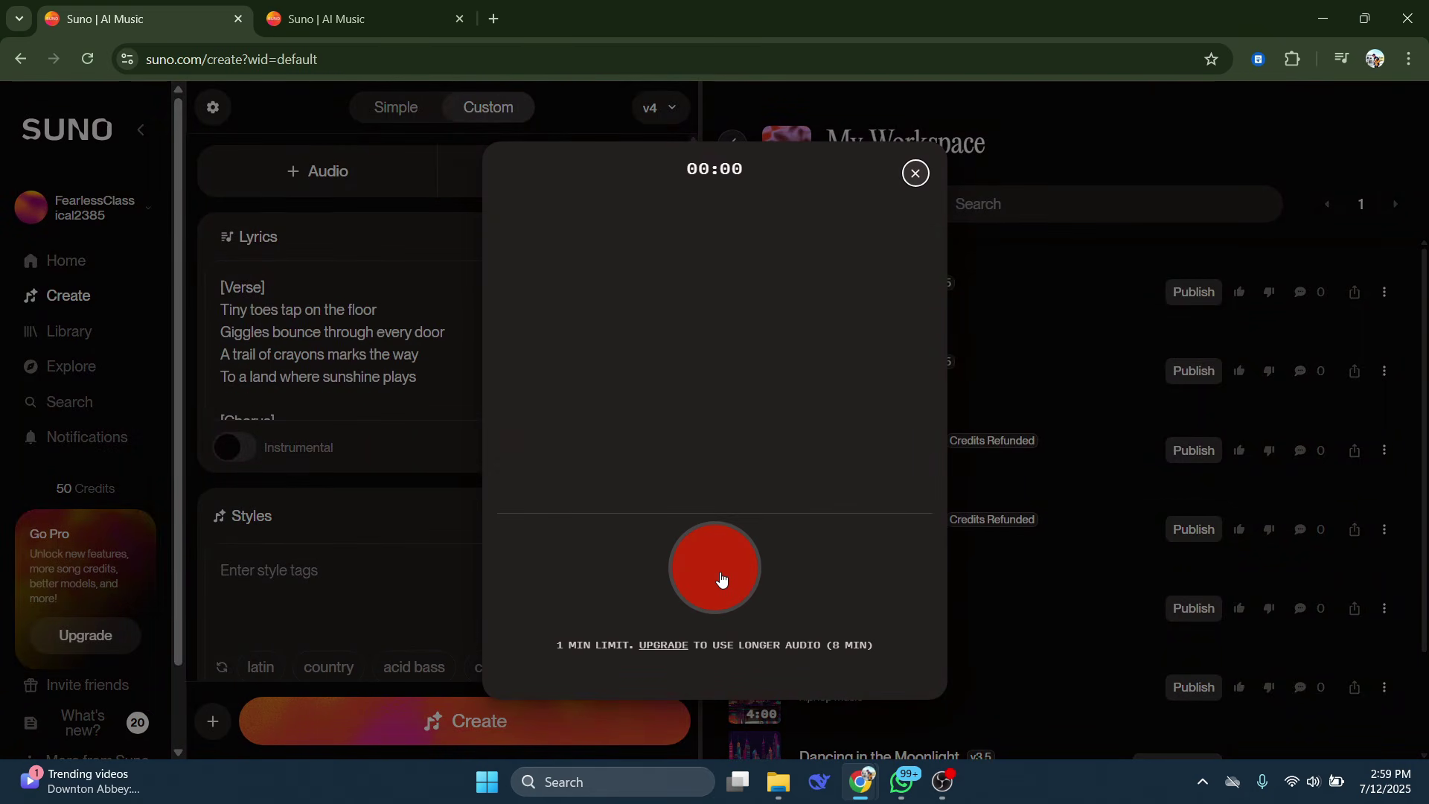
left_click(722, 575)
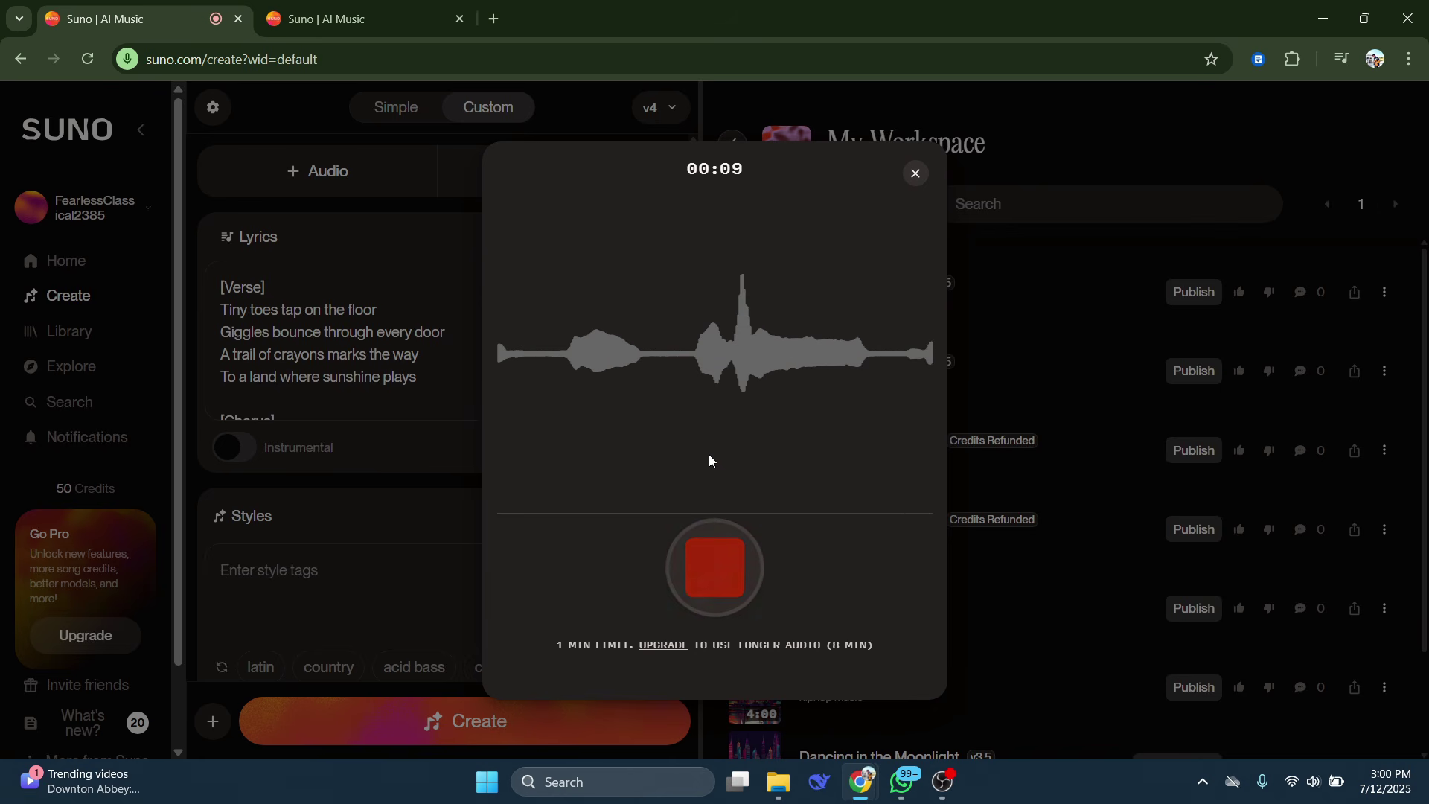
left_click(734, 548)
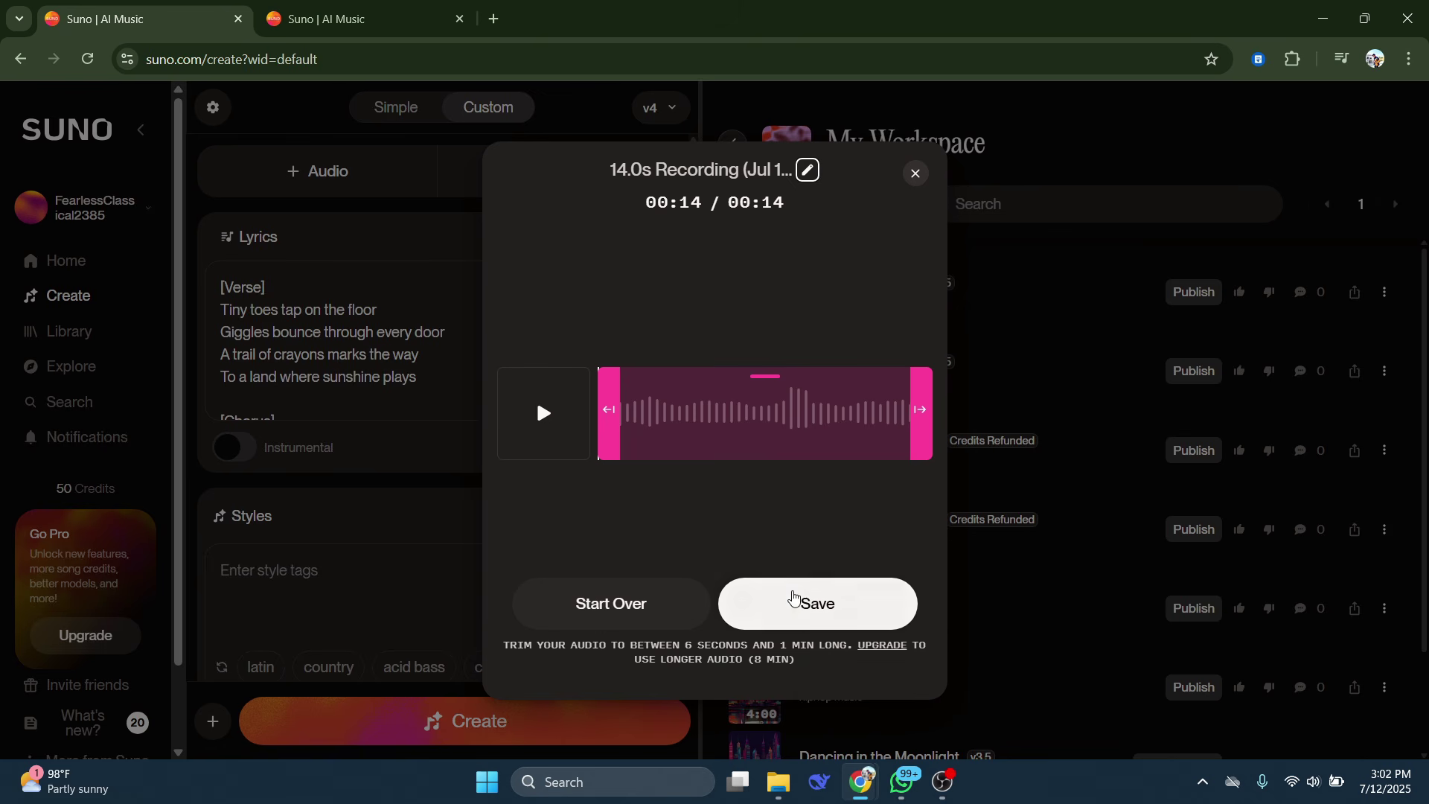
left_click(792, 596)
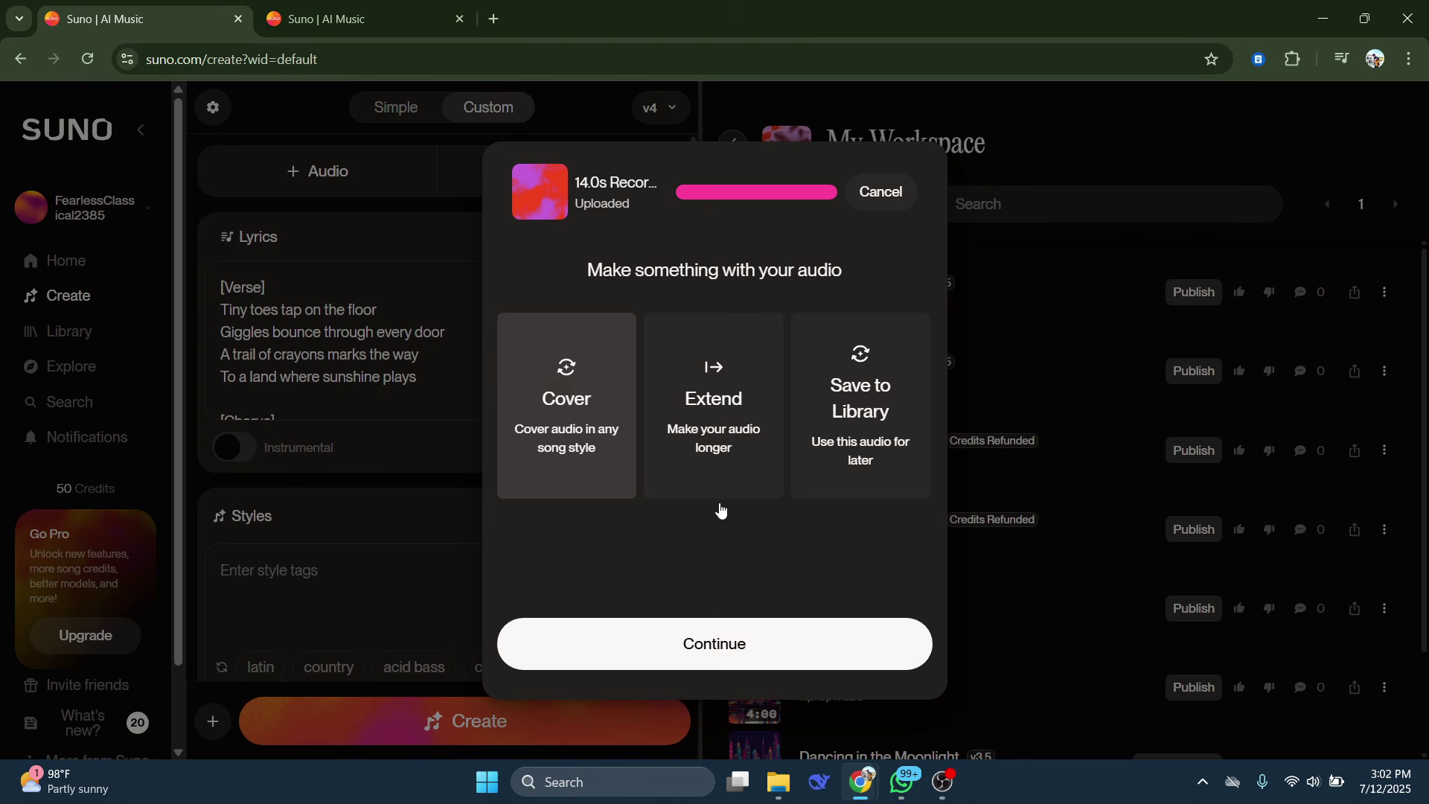
Continue with a Cover of the 14-second recording and play a short preview of the clip.
left_click(716, 646)
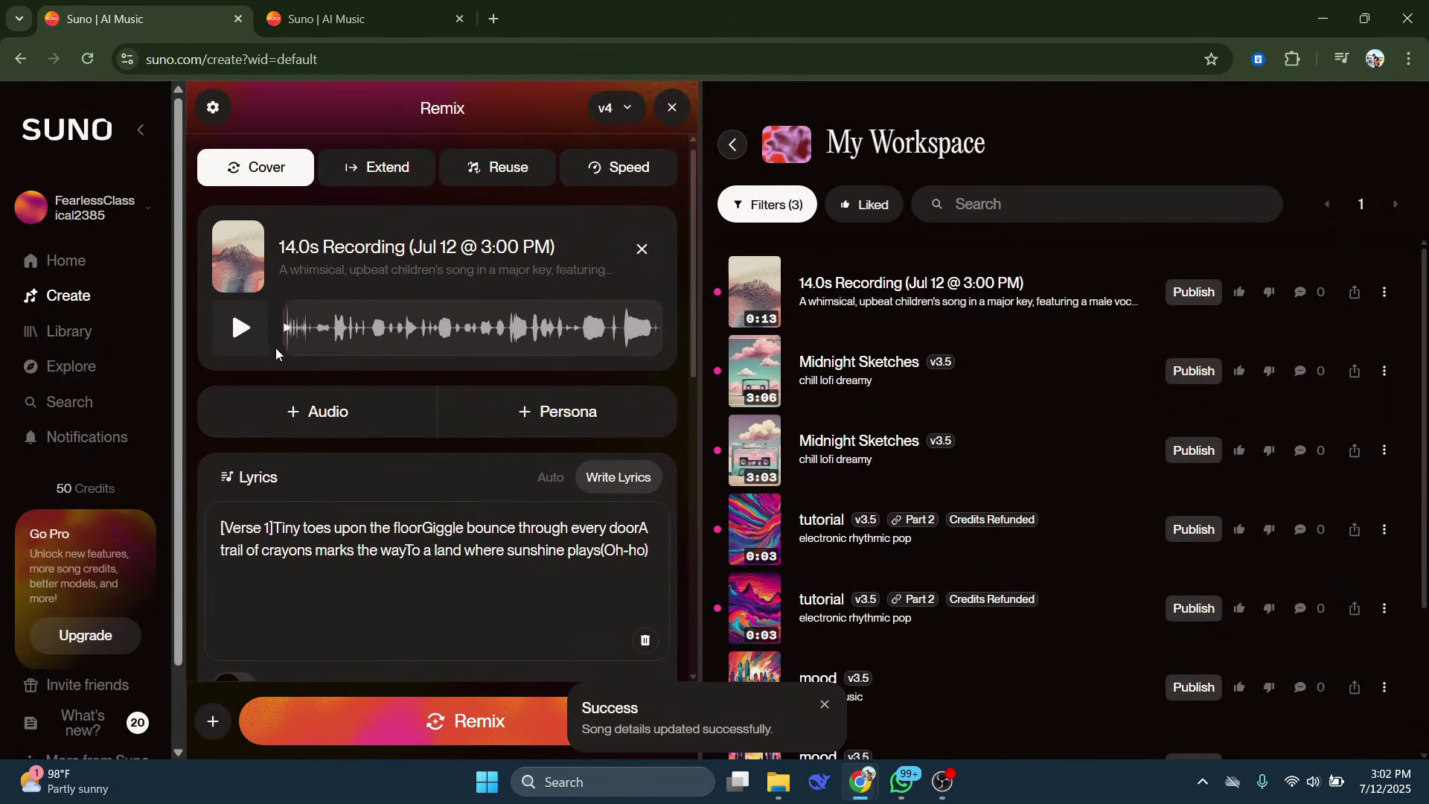
left_click(252, 339)
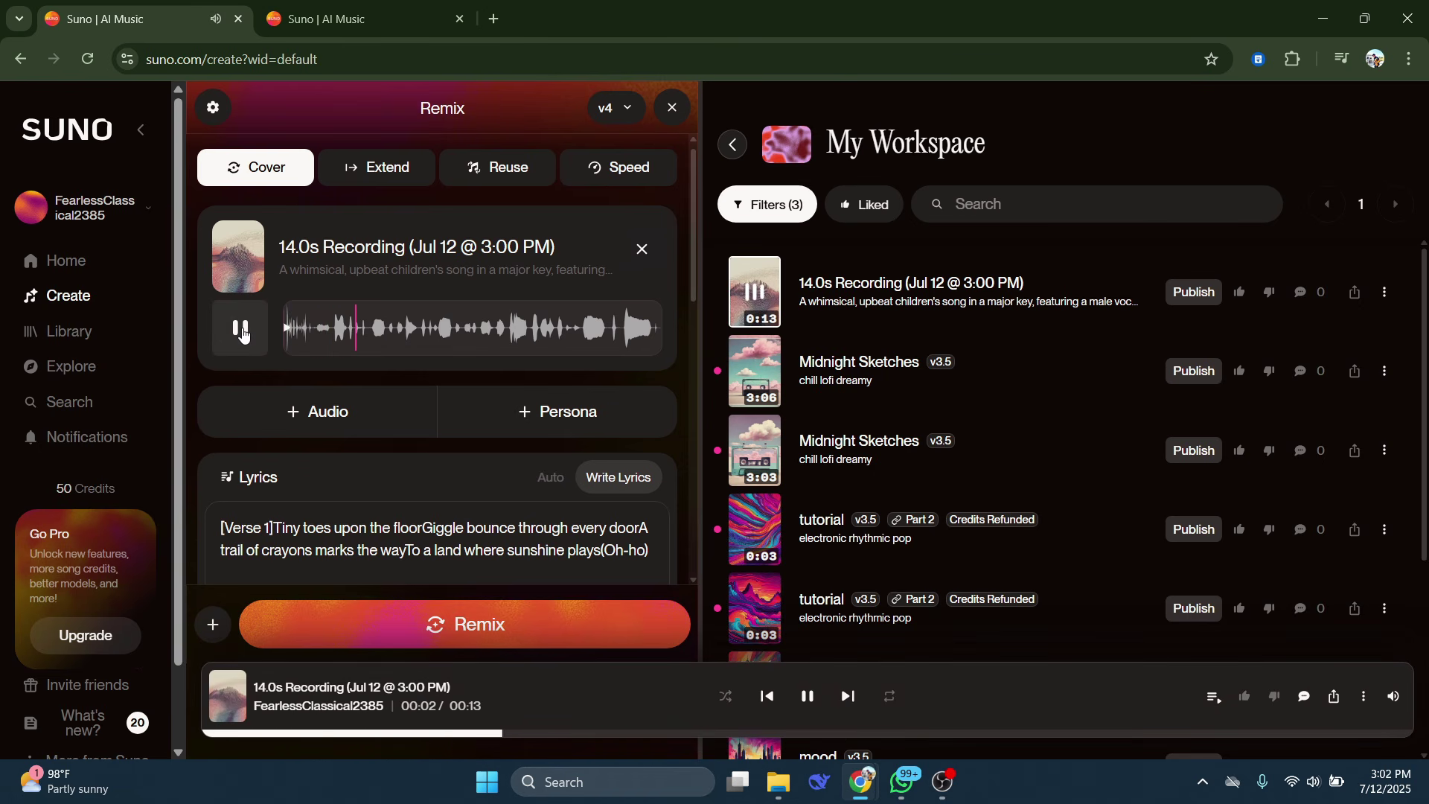
left_click(241, 331)
Clear the cover's transcribed lyrics and replace them with the generated full-song "Little Wonders" version.
scroll(358, 402, "down", 1)
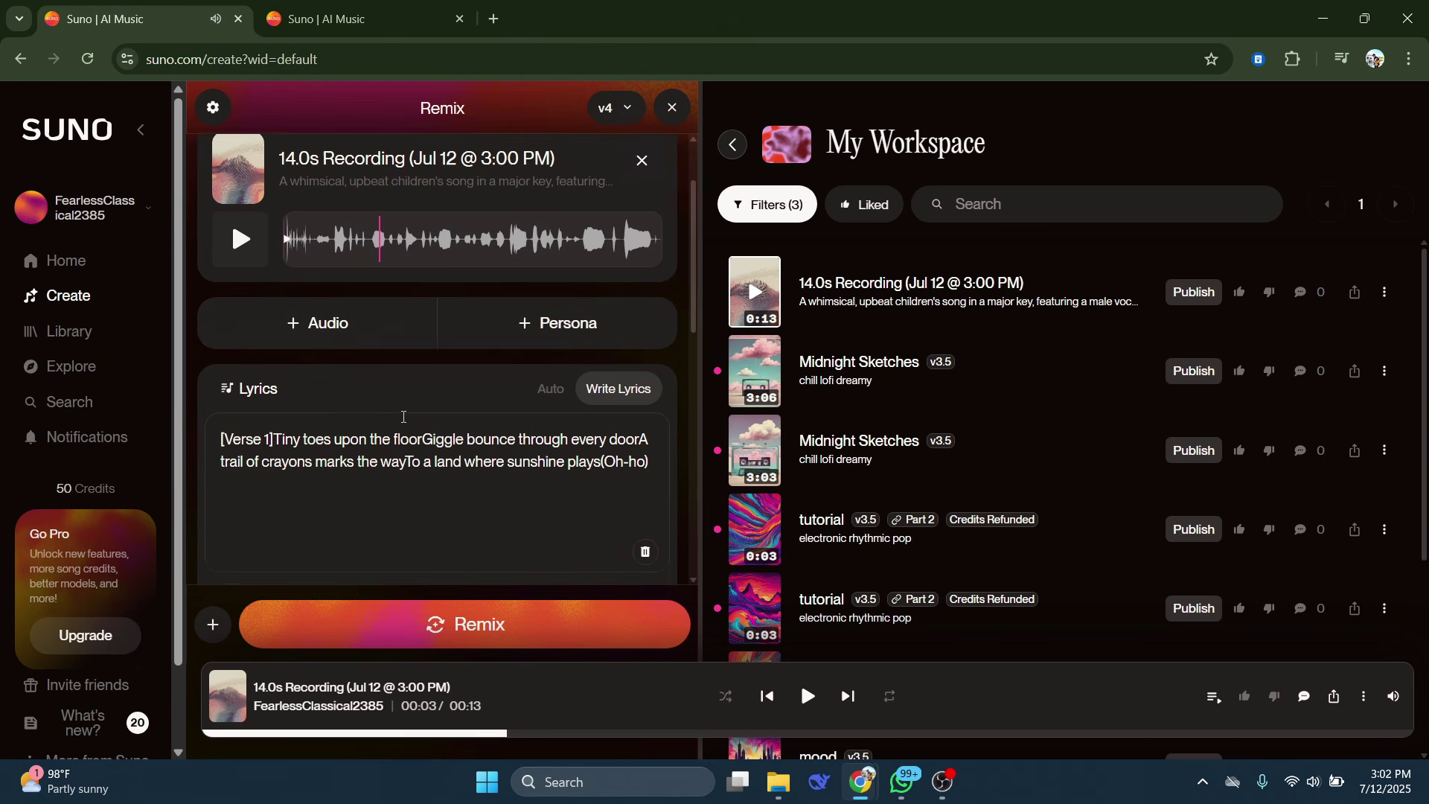
scroll(357, 401, "down", 3)
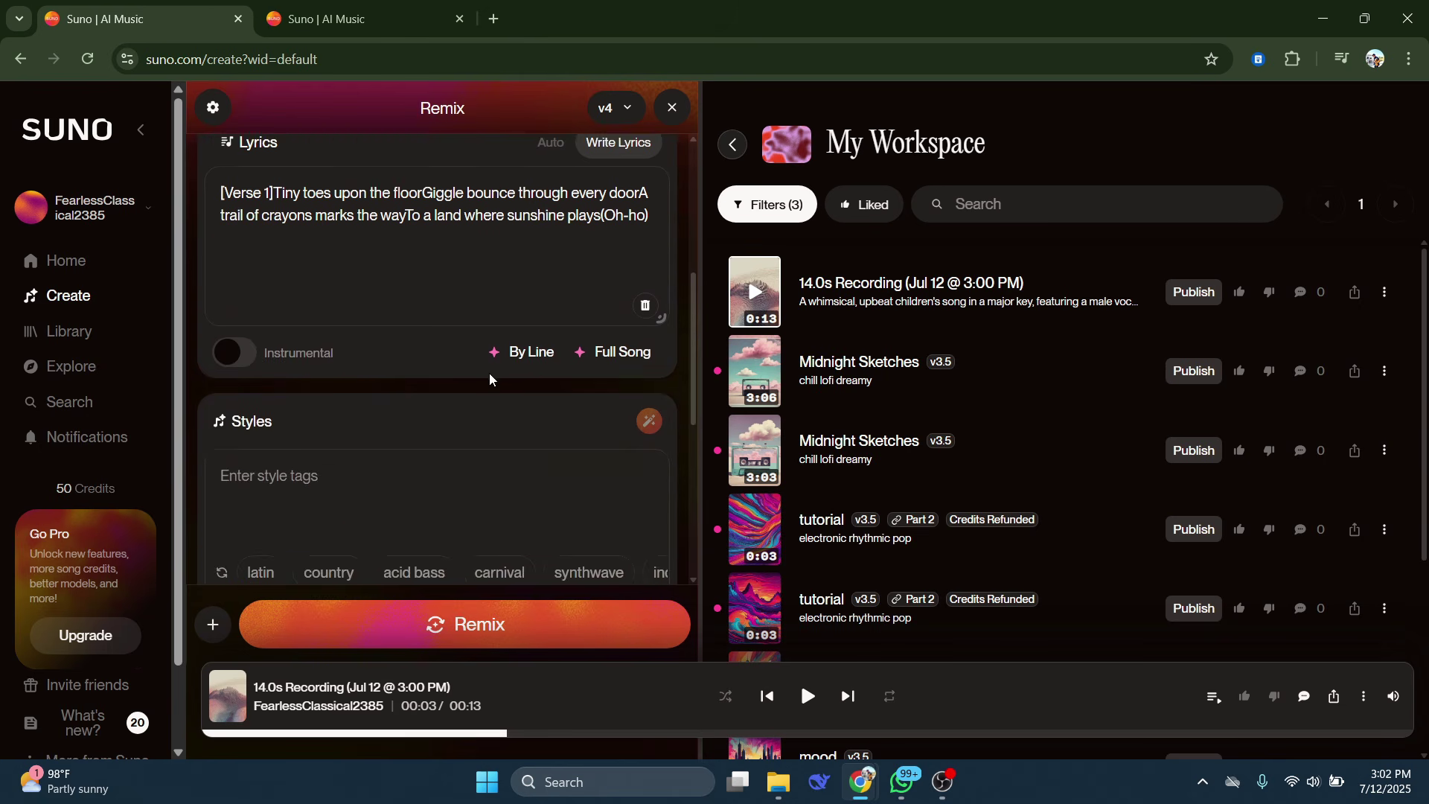
scroll(357, 439, "up", 2)
scroll(432, 376, "down", 1)
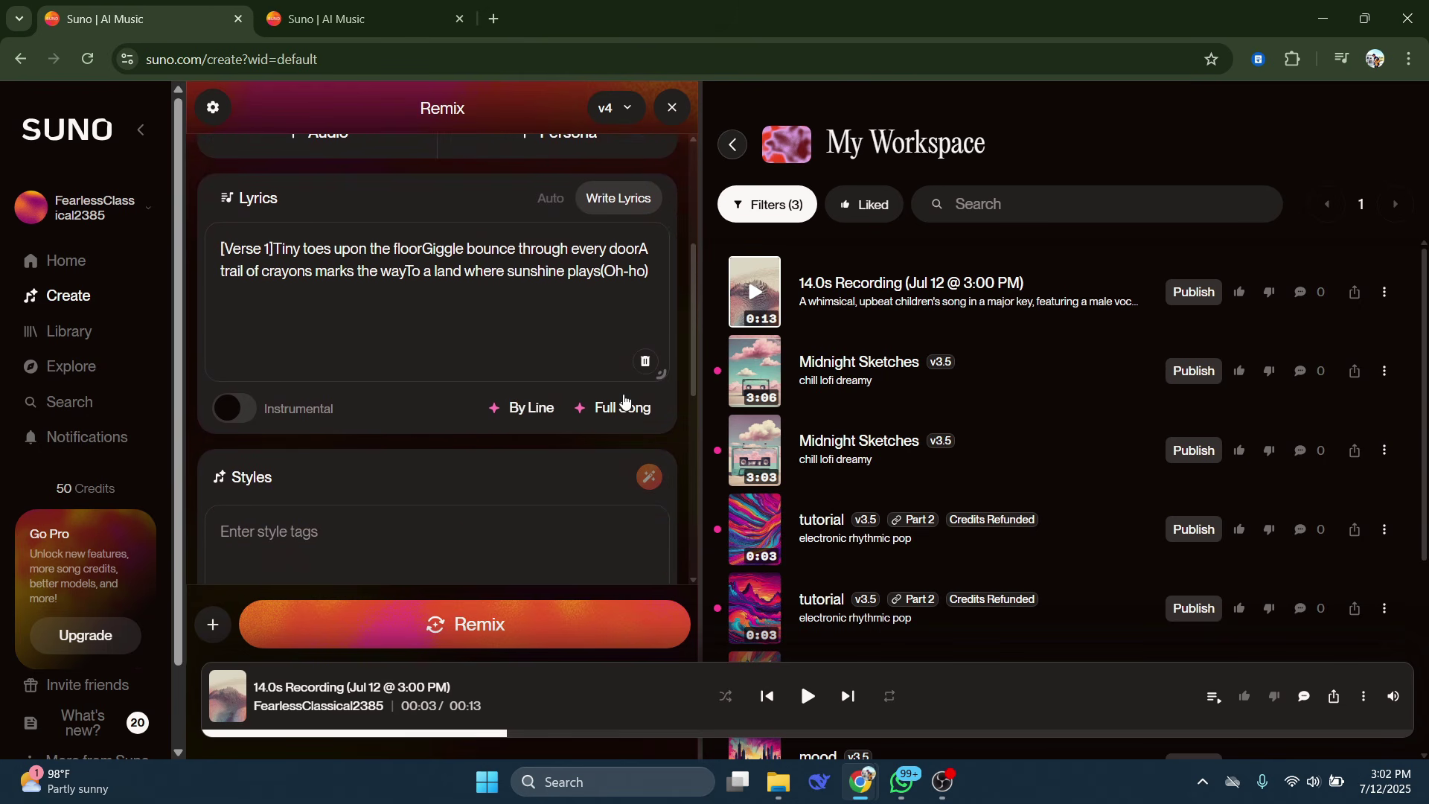
left_click(644, 362)
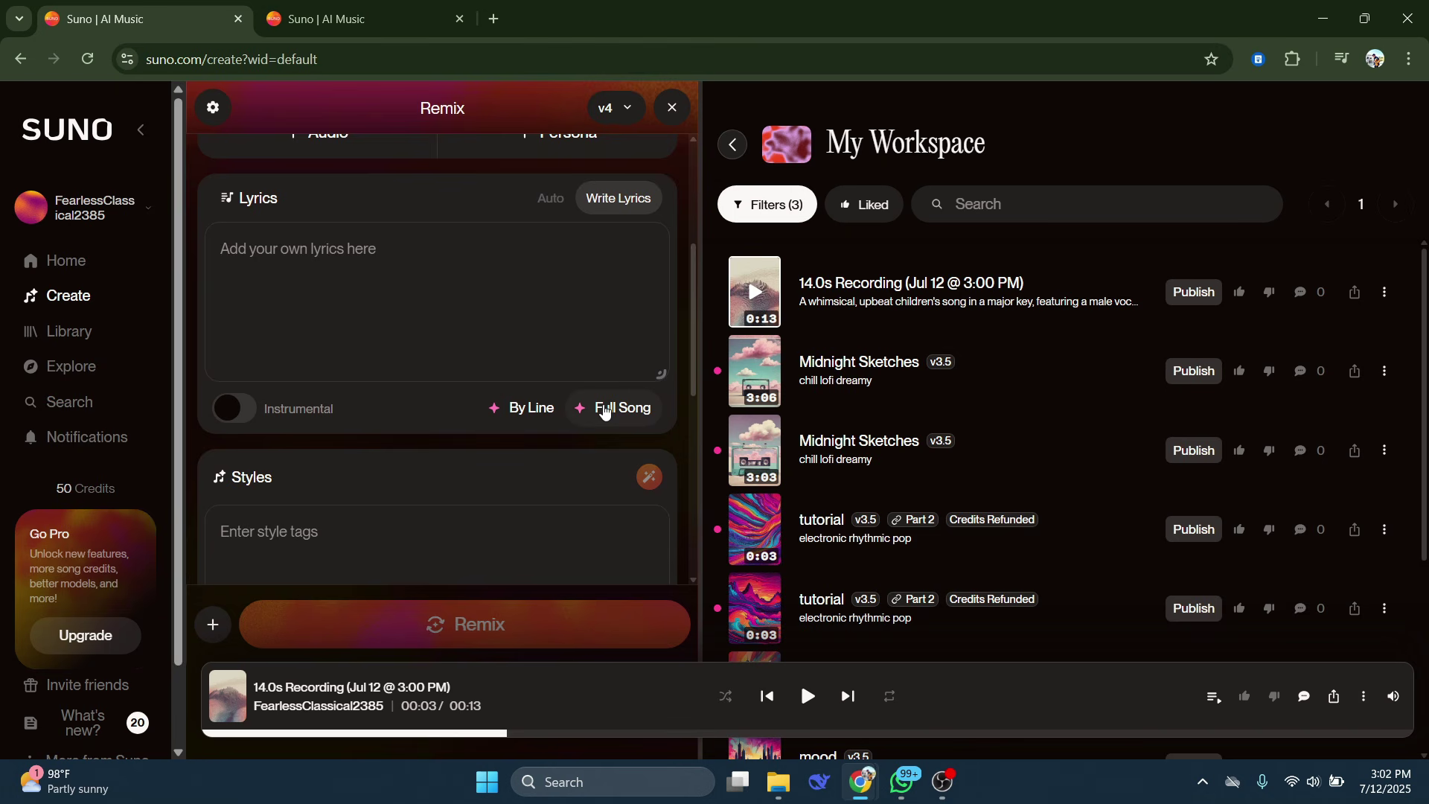
left_click(606, 409)
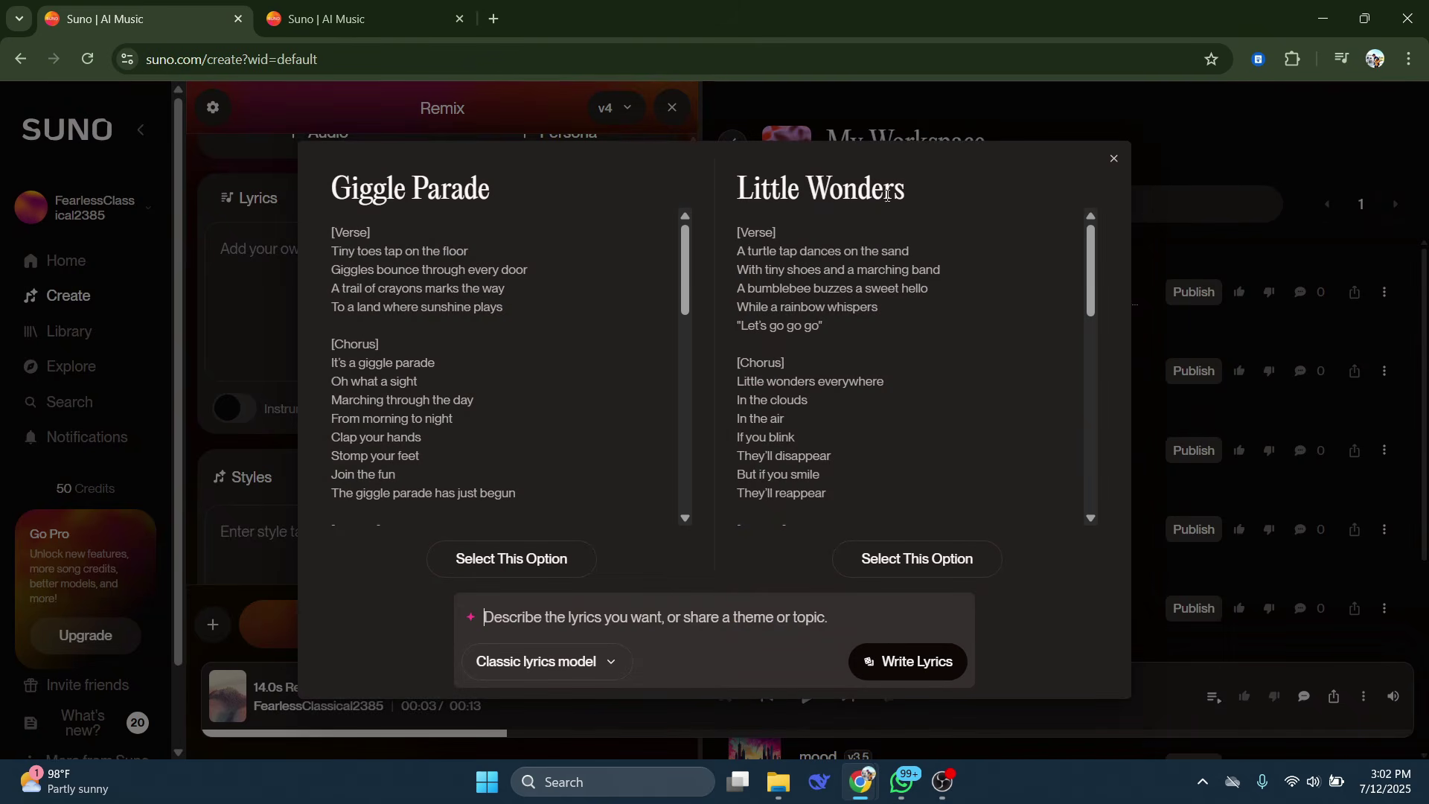
left_click_drag(739, 188, 939, 192)
left_click(945, 220)
left_click(893, 566)
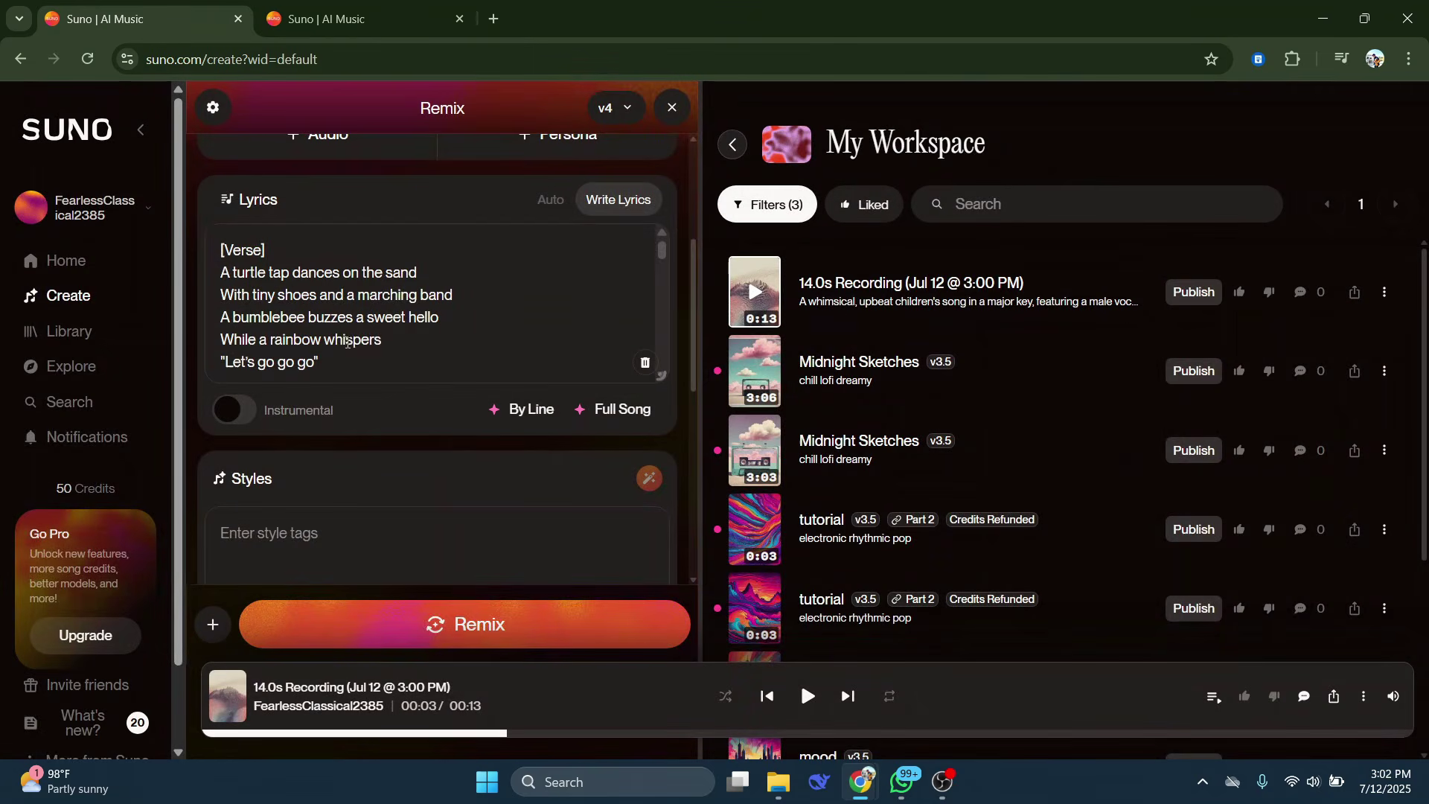
Check the lyrics and style settings of the cover and generate the remix.
scroll(370, 363, "down", 1)
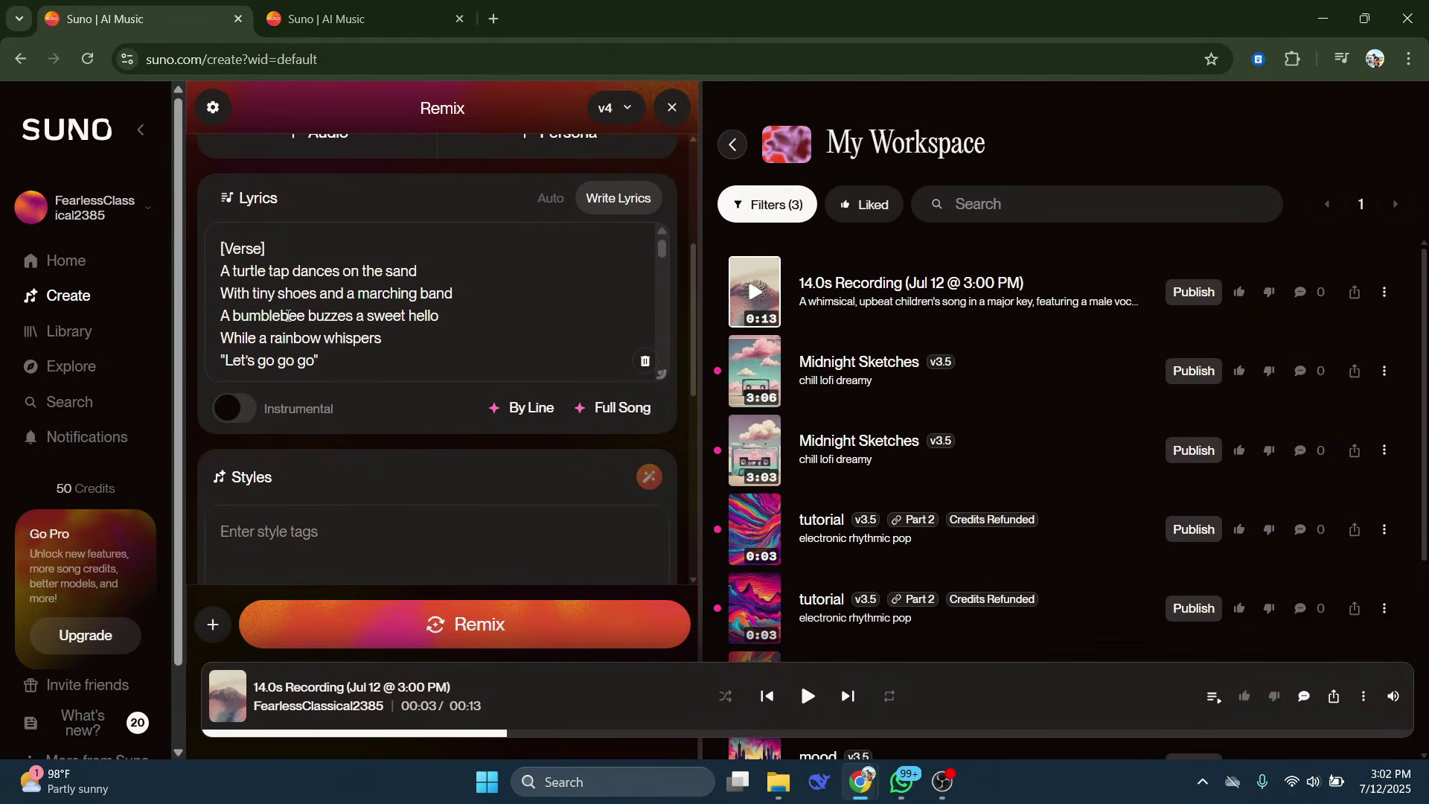
scroll(311, 418, "up", 3)
scroll(311, 418, "down", 2)
scroll(311, 418, "down", 6)
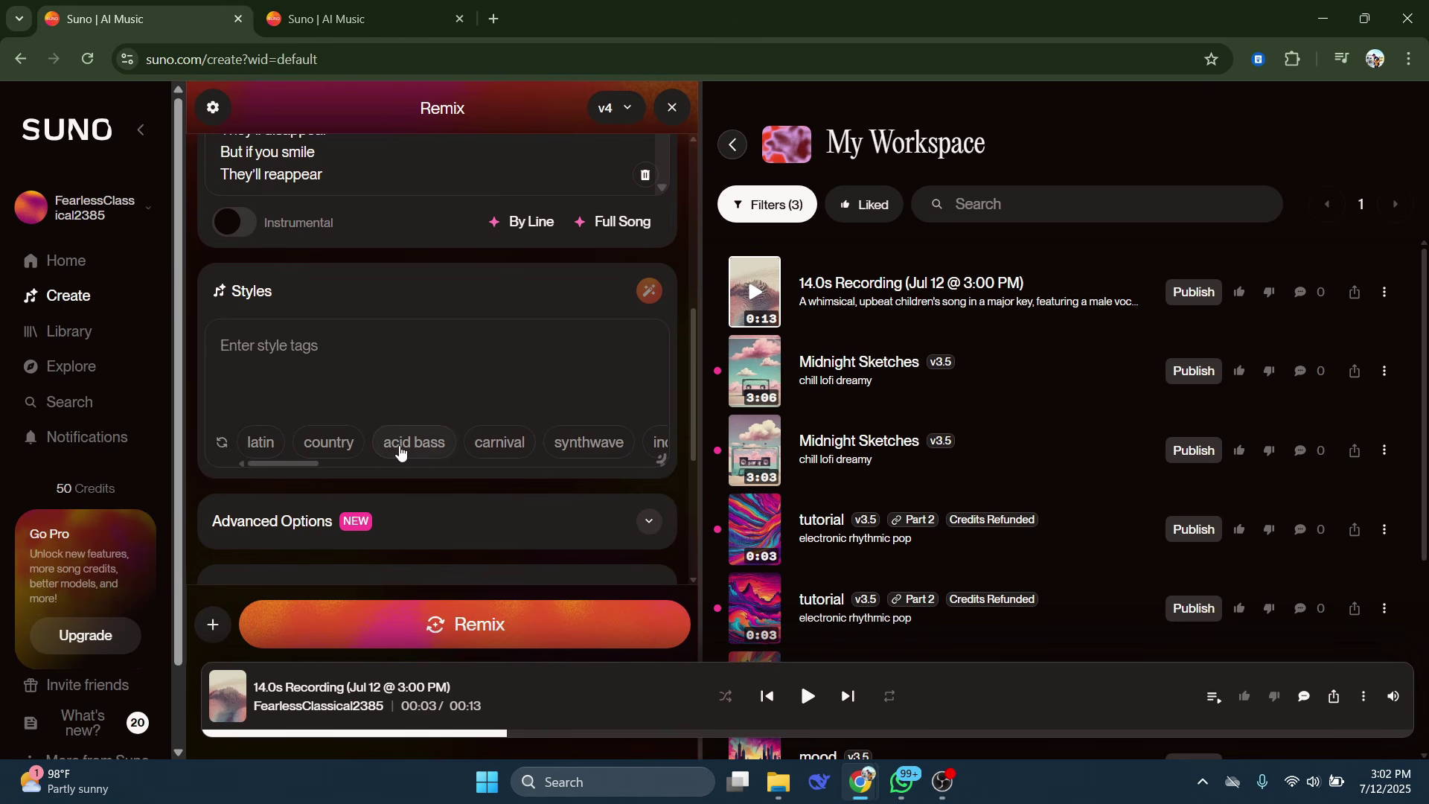
scroll(399, 447, "down", 3)
scroll(223, 491, "up", 6)
scroll(217, 477, "up", 2)
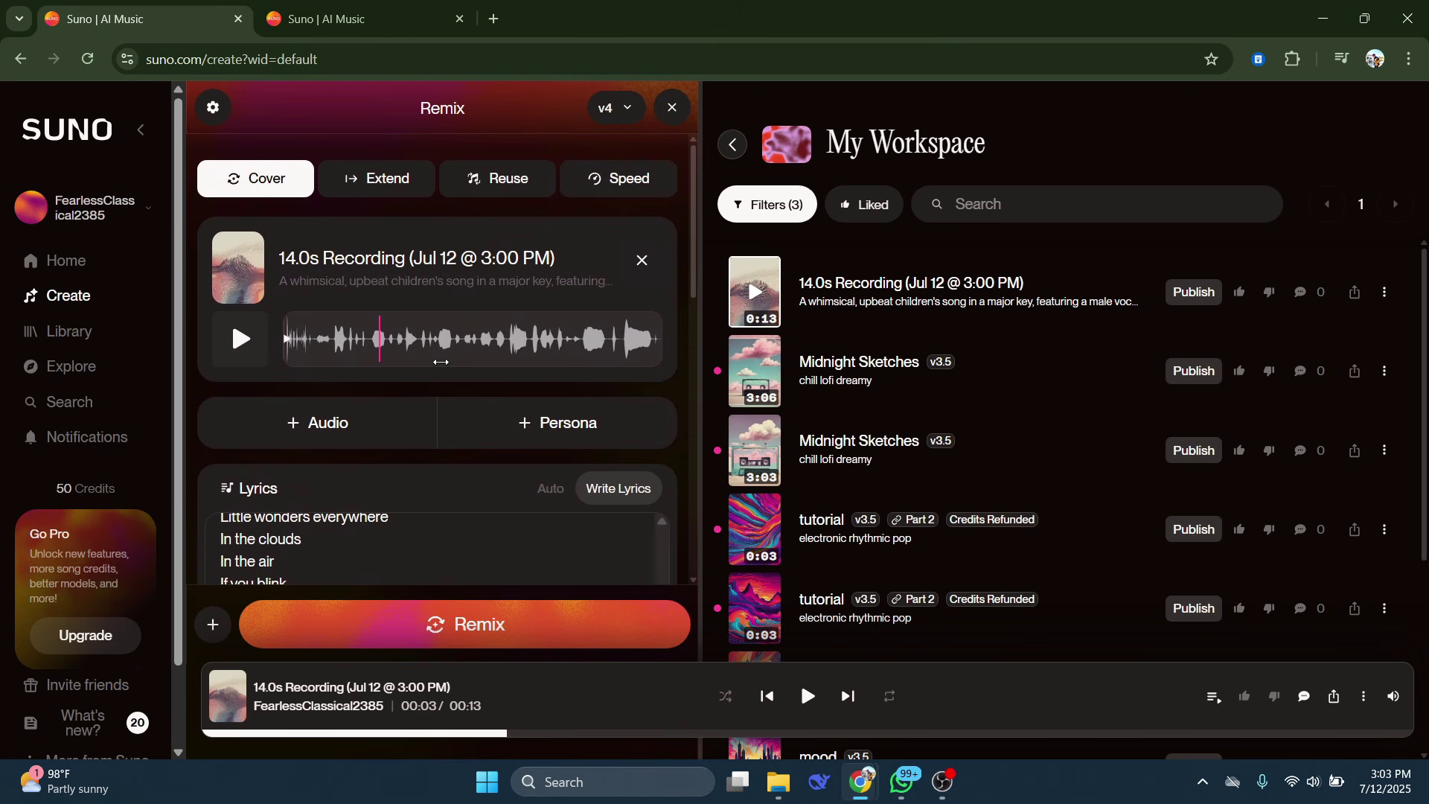
scroll(312, 417, "down", 3)
scroll(415, 341, "up", 2)
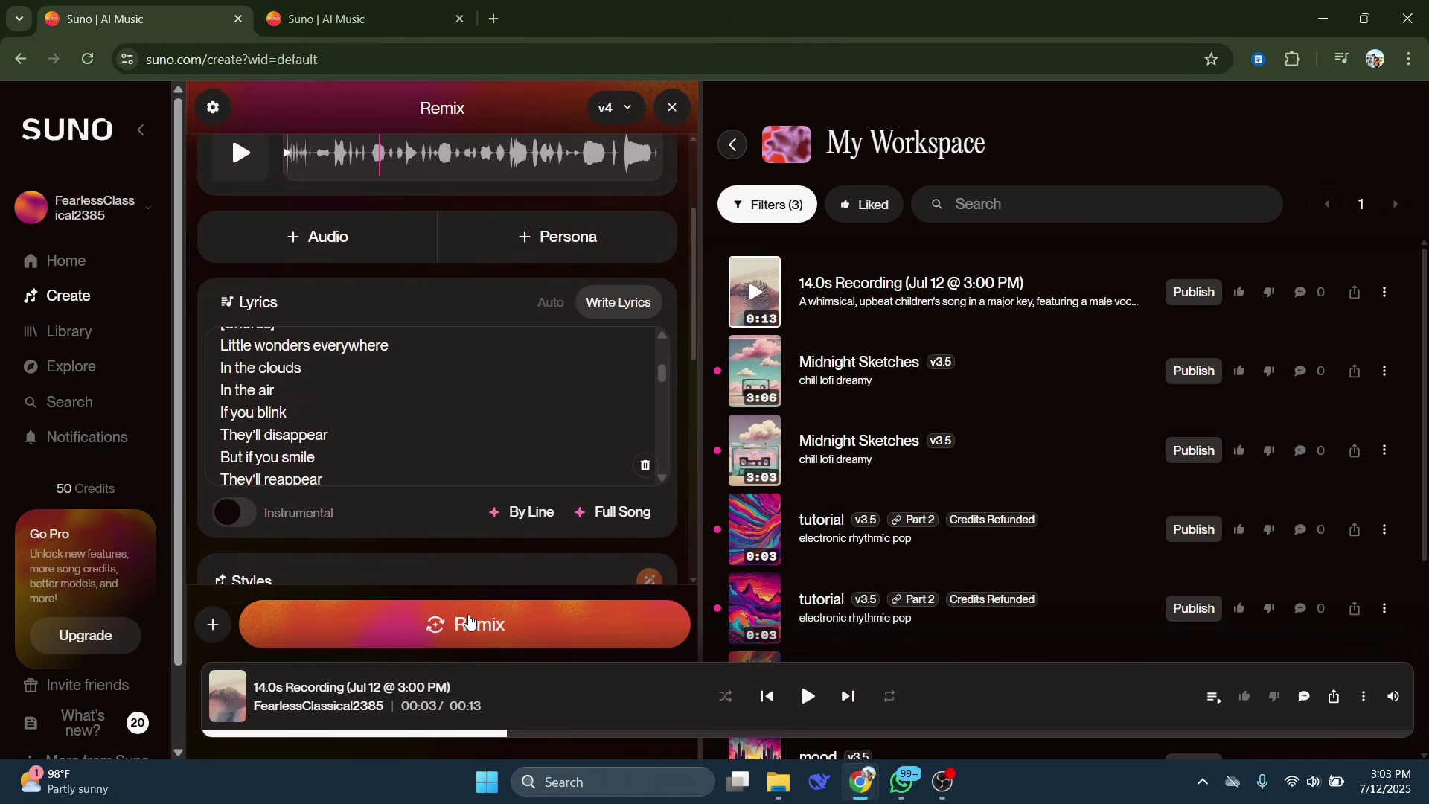
left_click(469, 622)
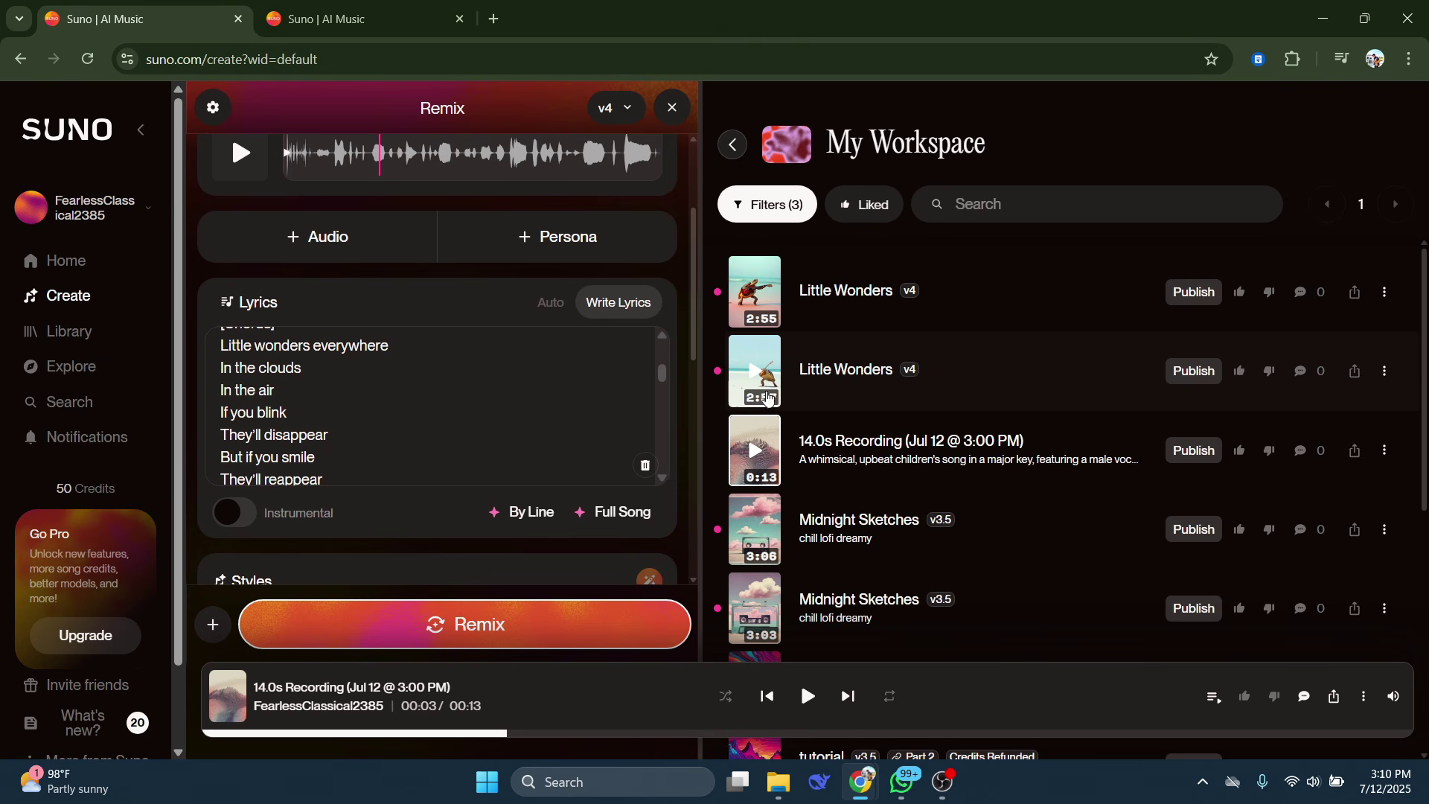
Listen to the beginning of both generated "Little Wonders" songs.
left_click(755, 376)
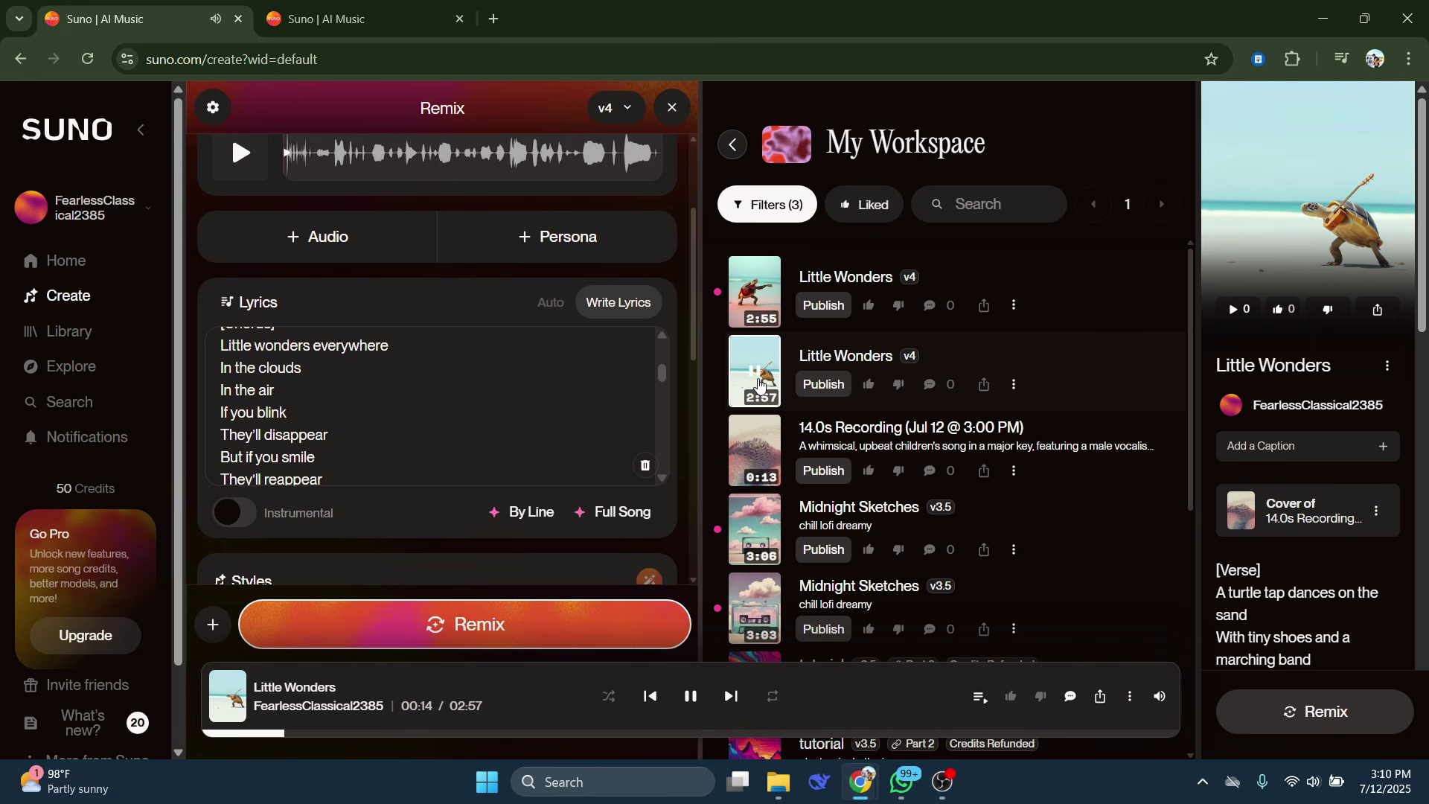
left_click(767, 307)
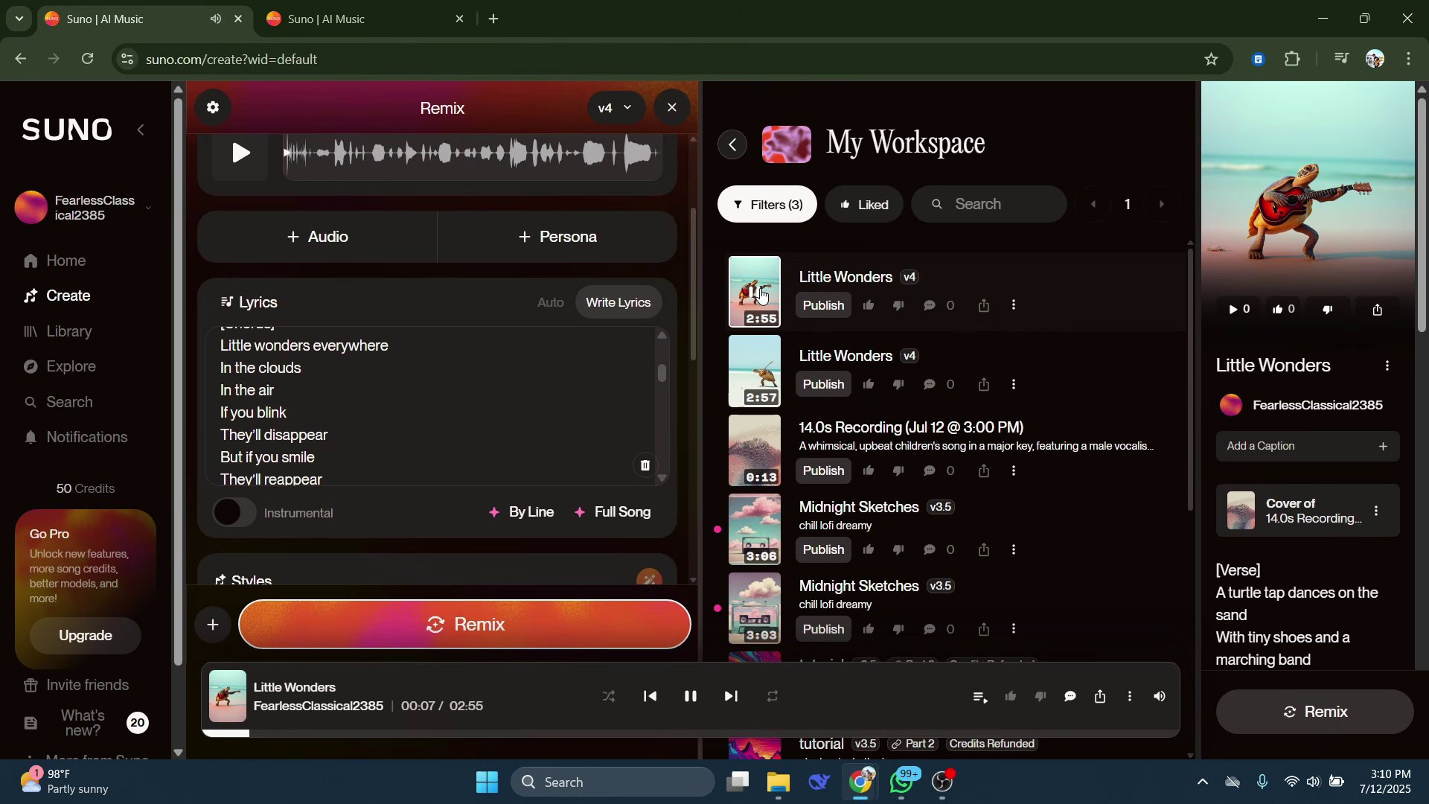
left_click(757, 299)
Remove the 14-second recording from the remix and clear the song's lyrics.
scroll(488, 408, "up", 5)
scroll(488, 409, "up", 3)
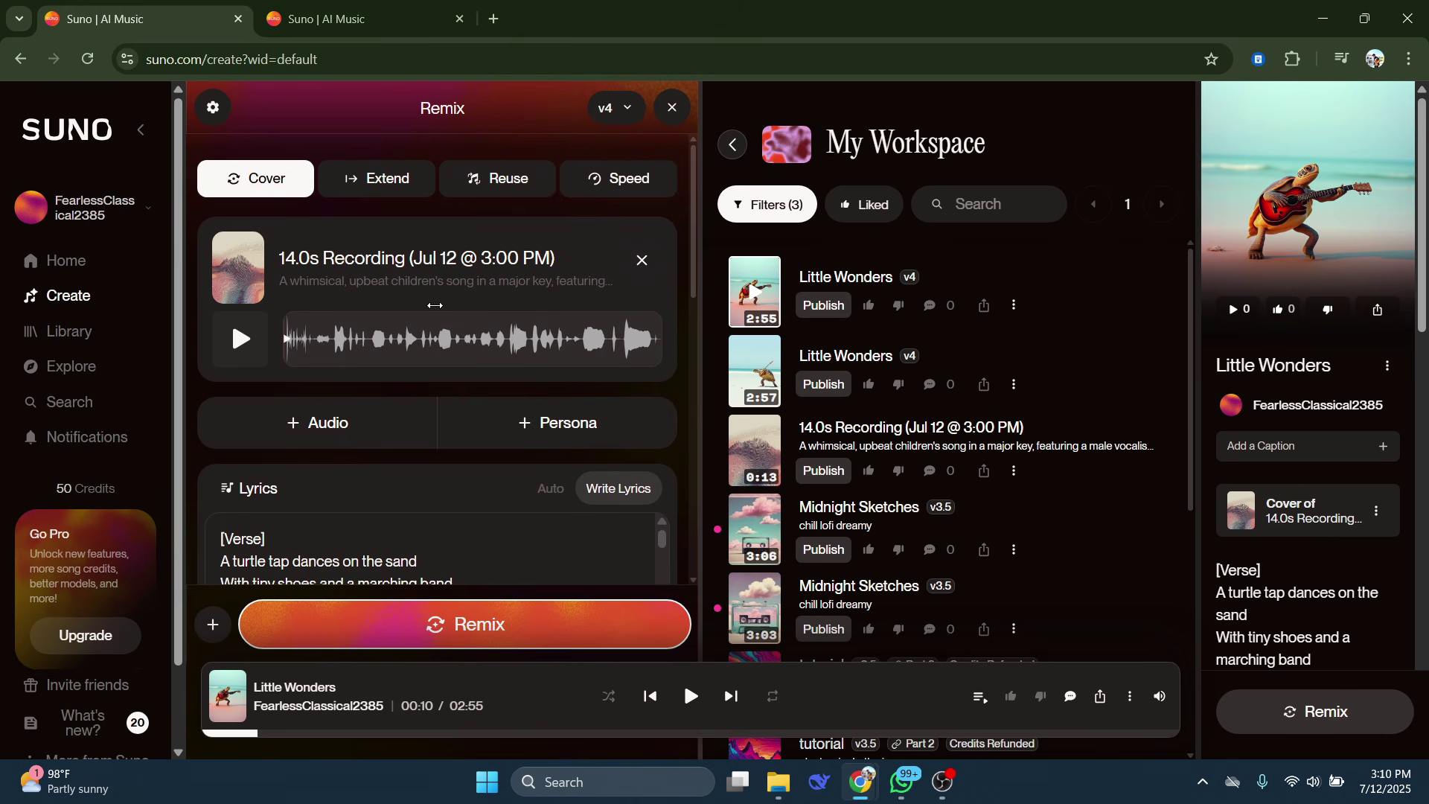
left_click(640, 262)
scroll(482, 358, "down", 5)
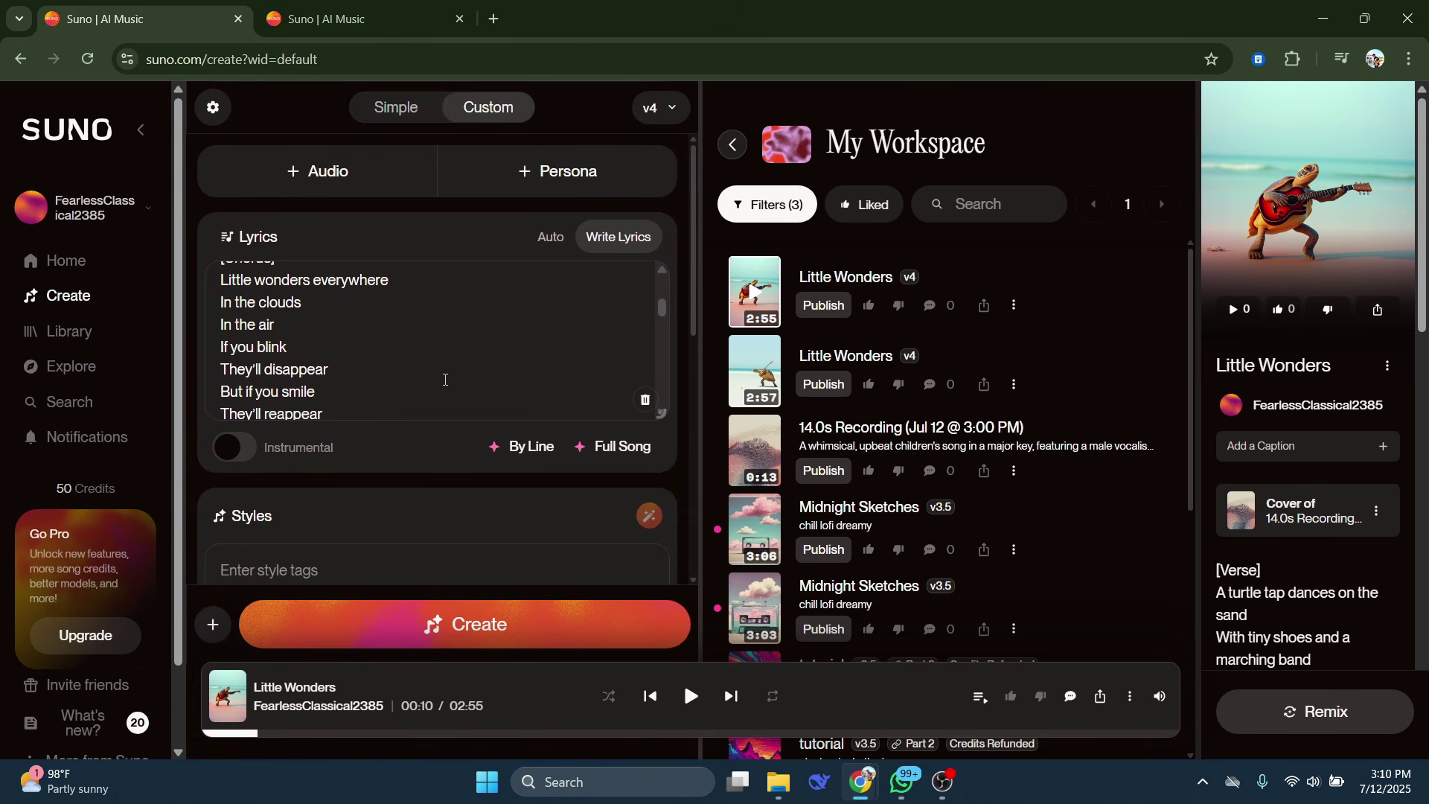
scroll(443, 379, "up", 5)
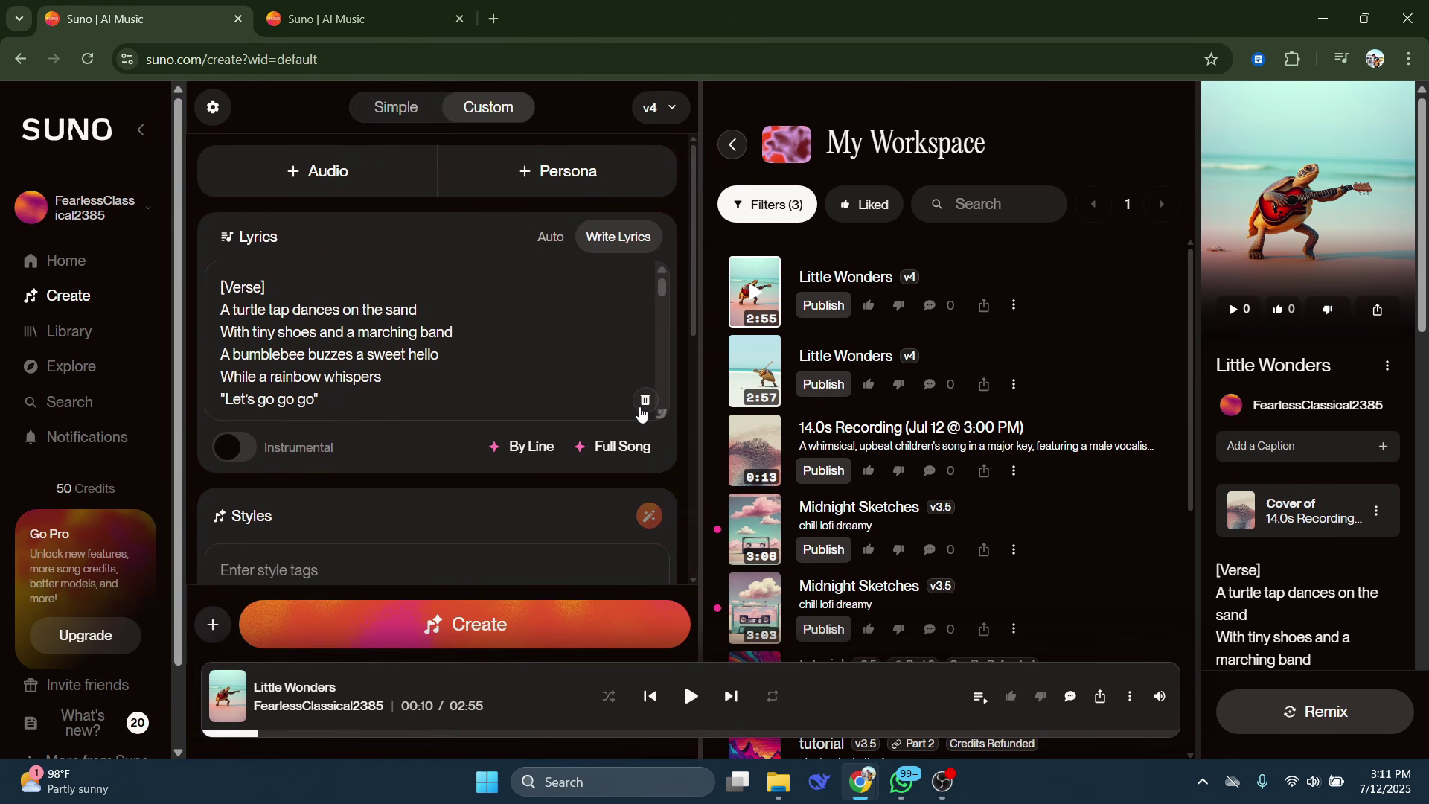
left_click(646, 402)
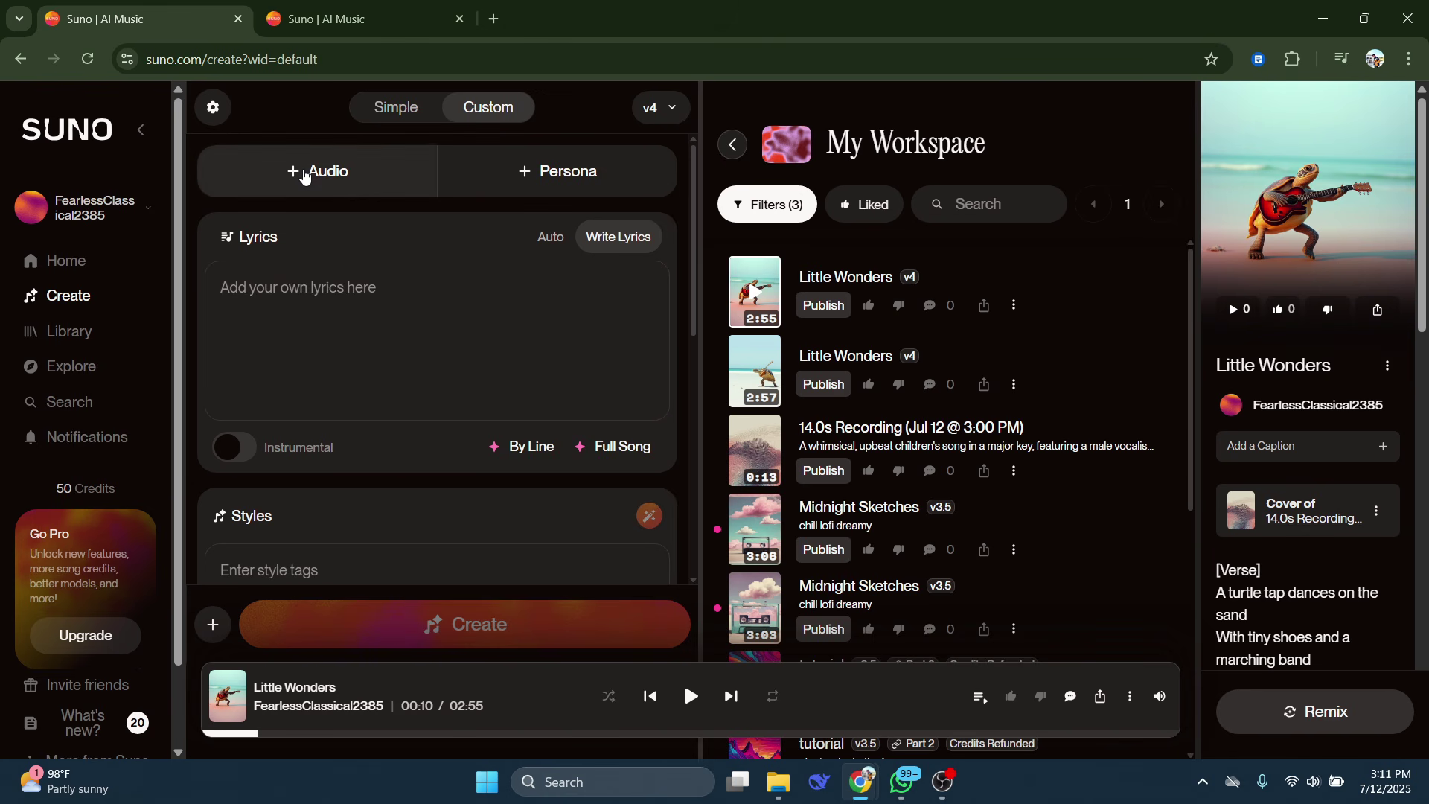
Record and save a new audio clip about 31 seconds long and continue with a Cover of it.
left_click(305, 174)
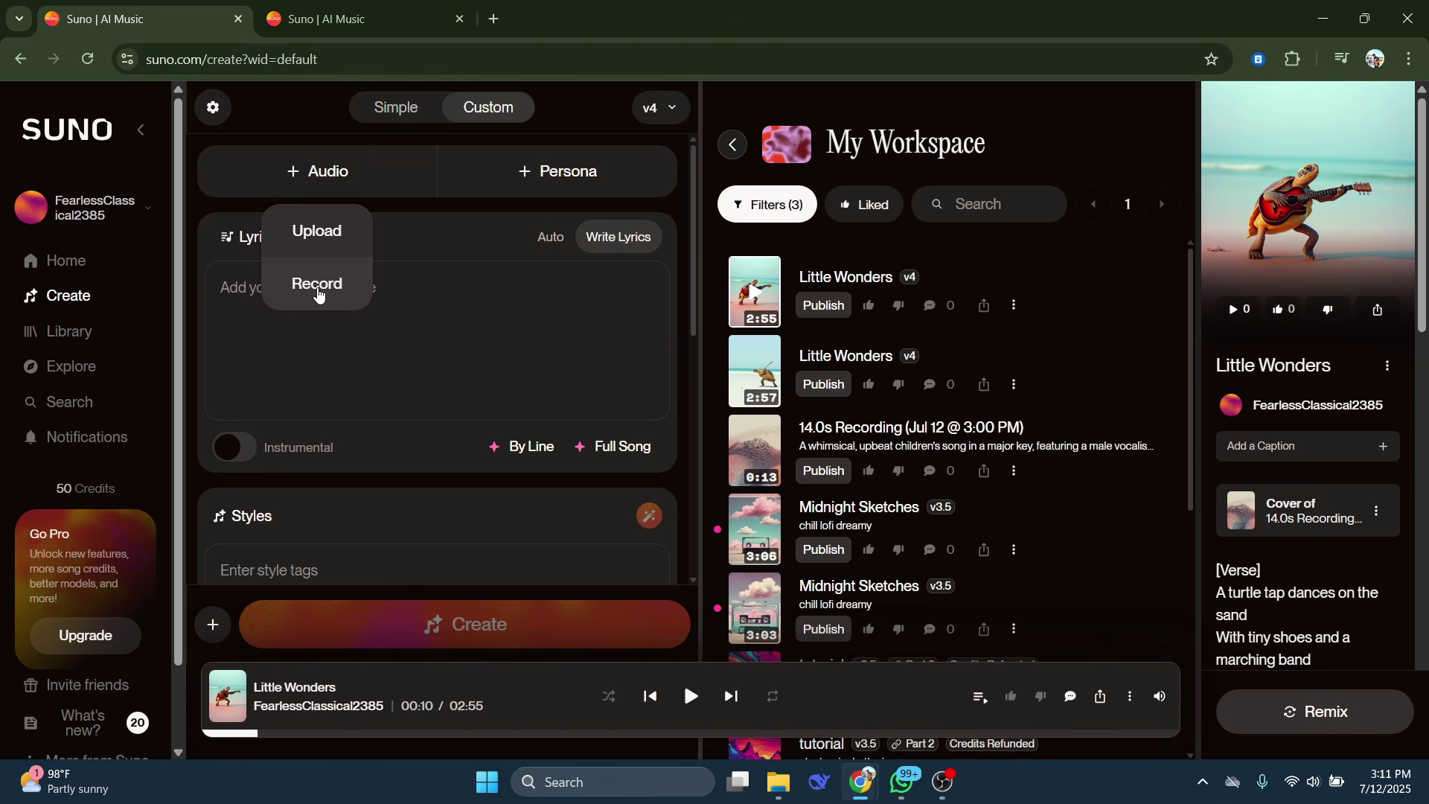
left_click(318, 294)
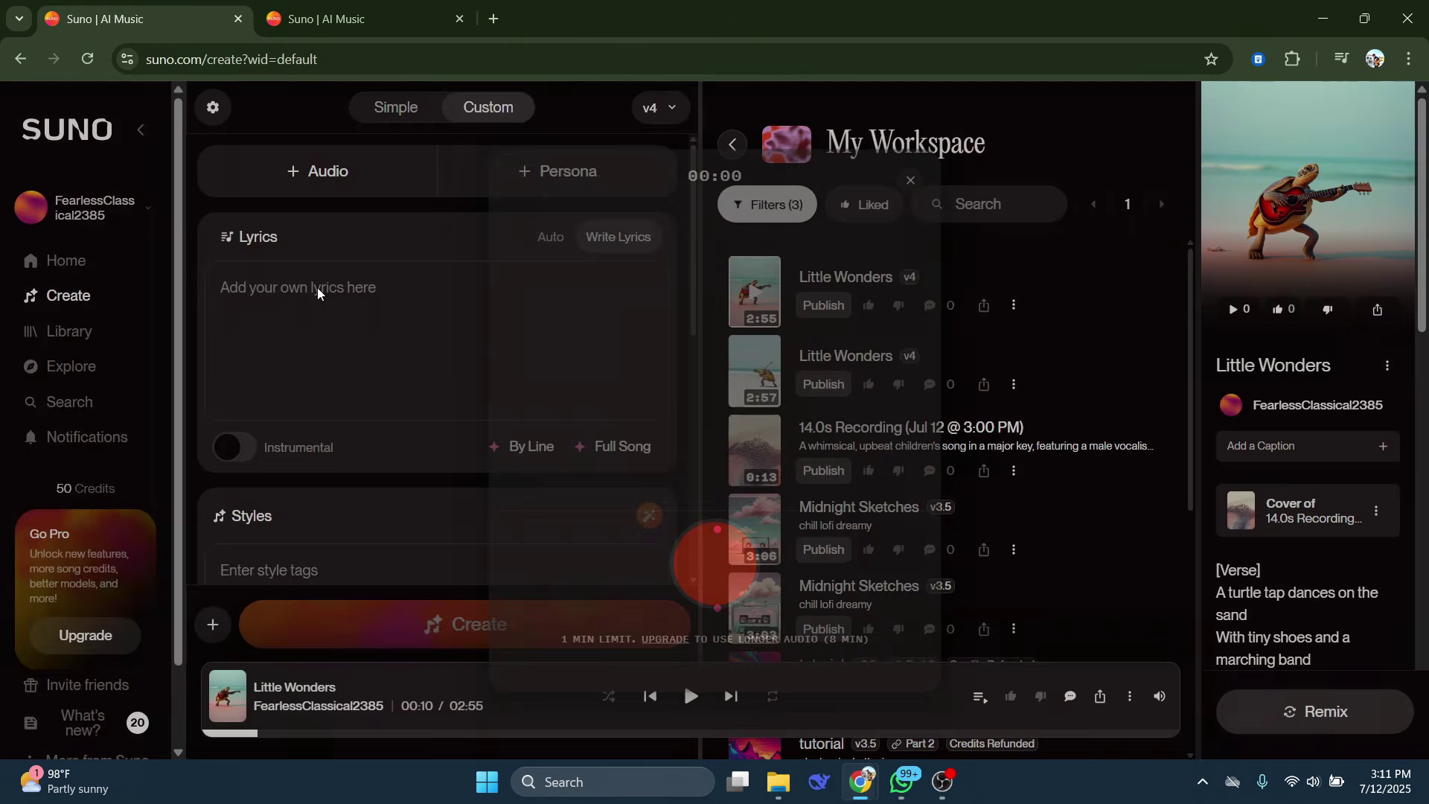
left_click(708, 552)
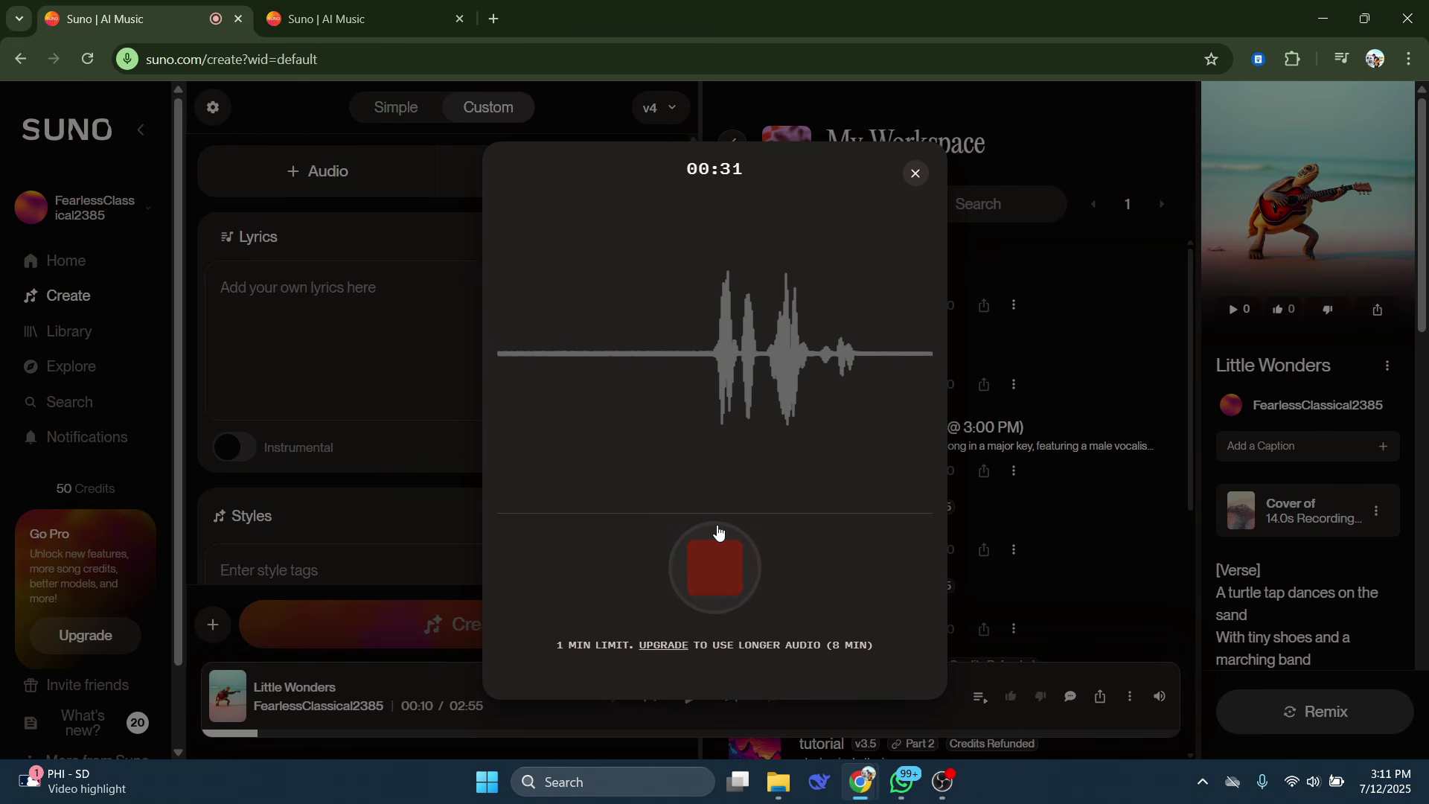
left_click(717, 531)
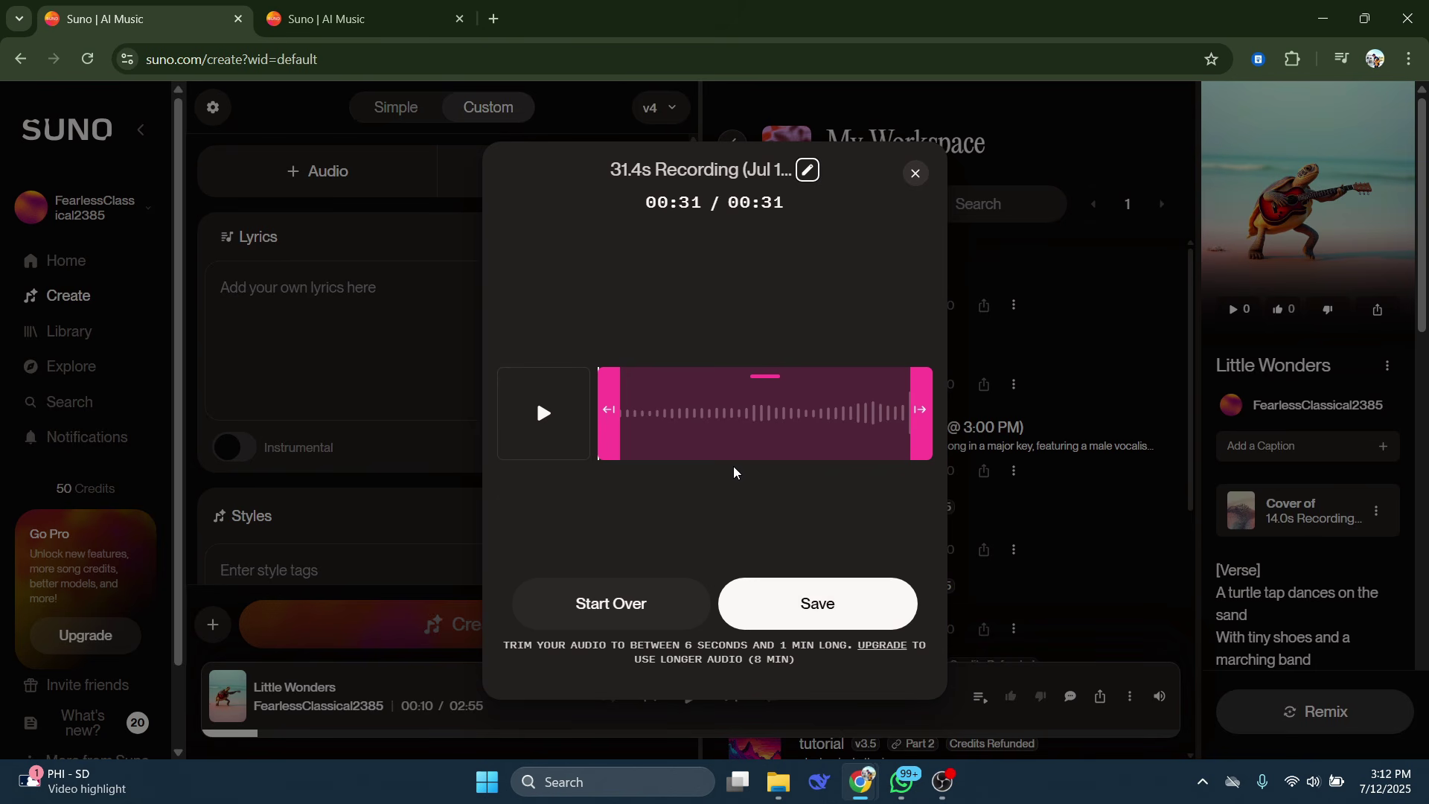
left_click(828, 601)
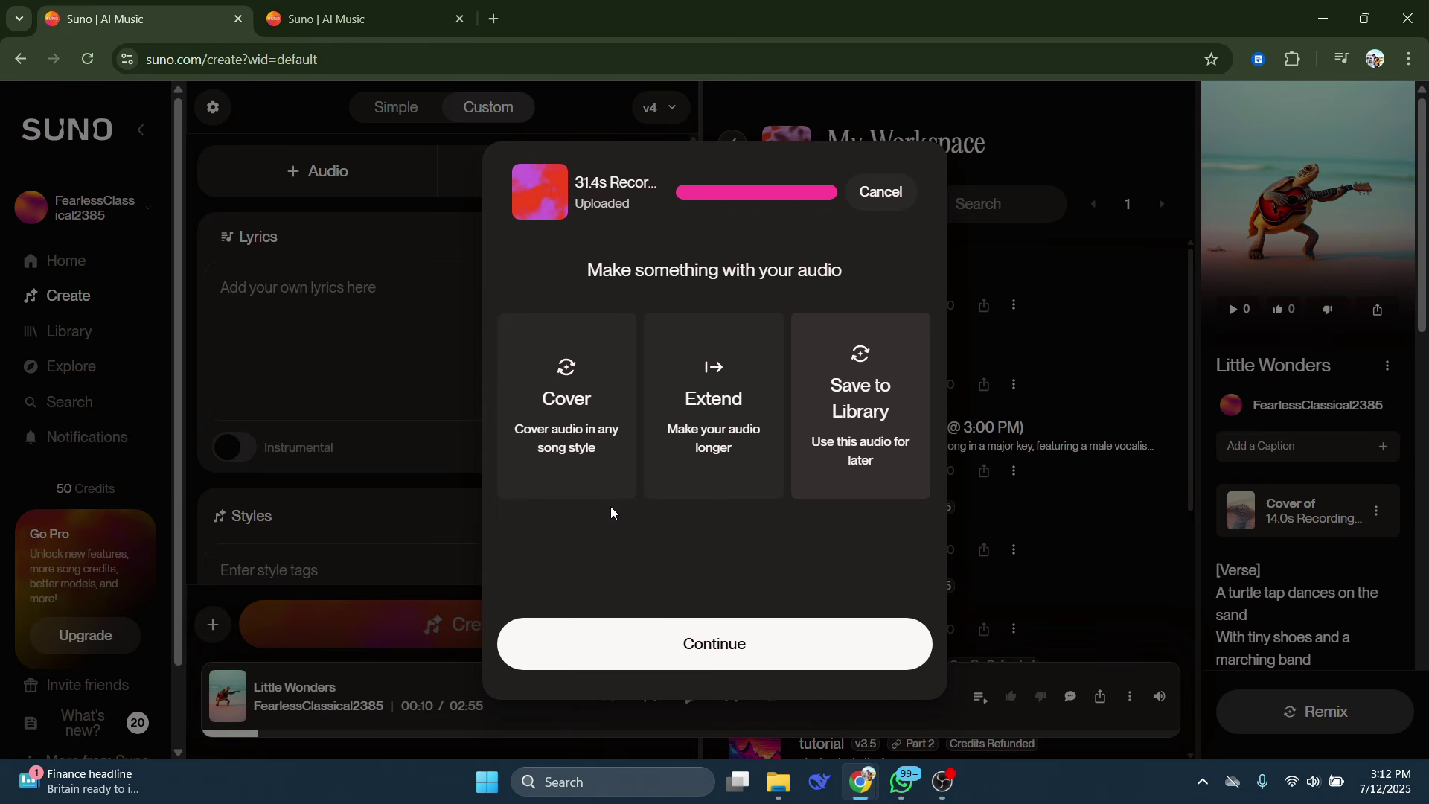
left_click(578, 398)
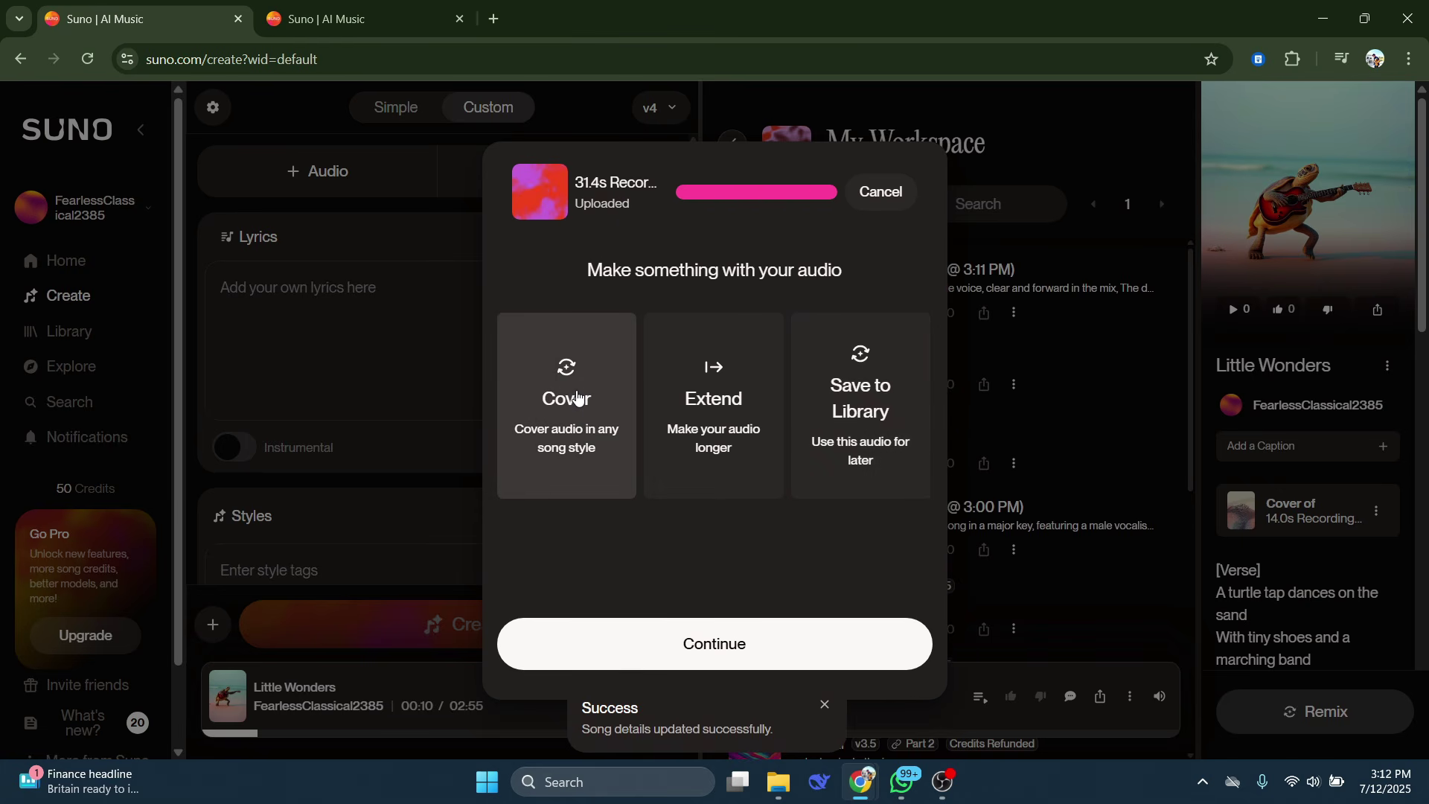
left_click(706, 643)
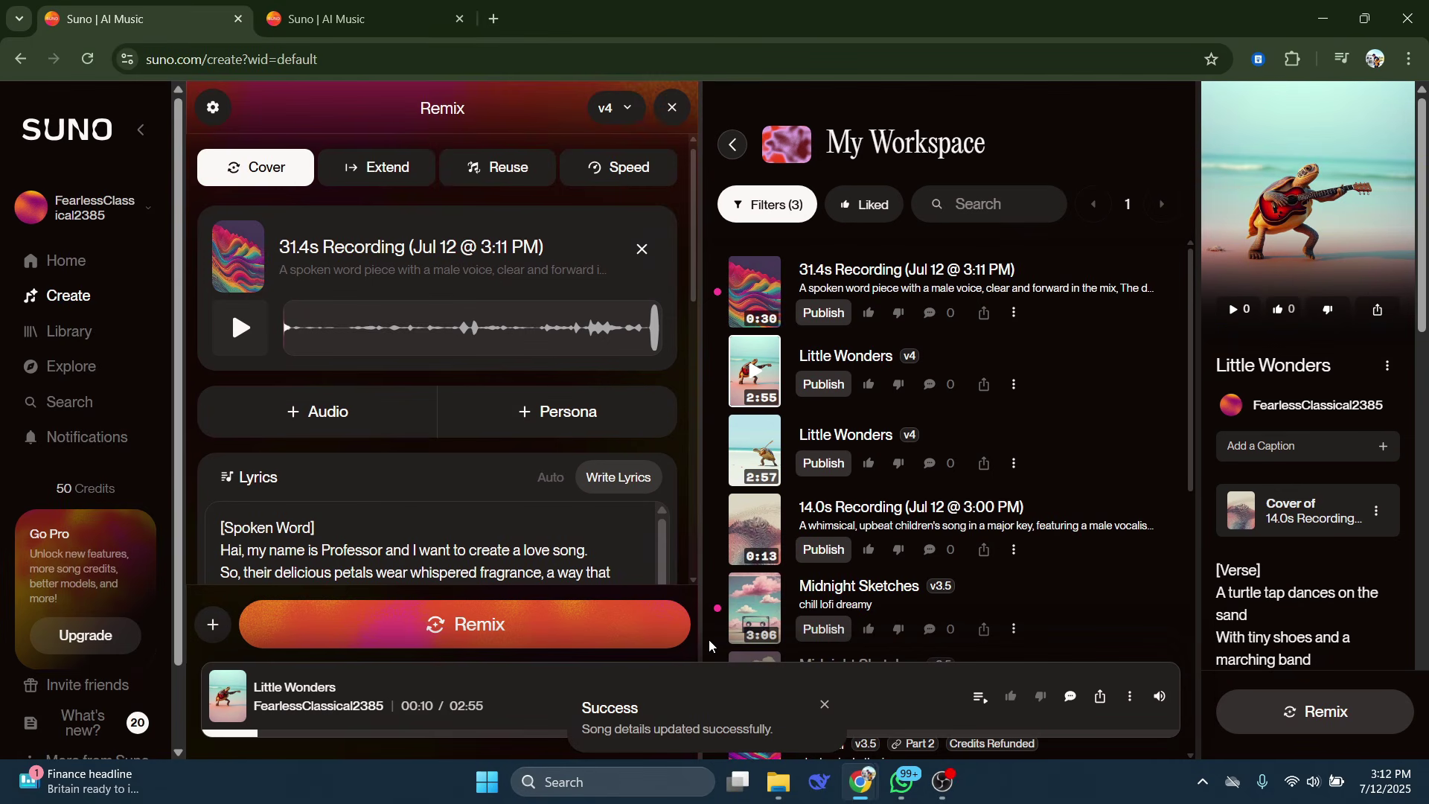
Generate full-song lyrics from the prompt "love song" with the Classic lyrics model.
scroll(372, 496, "down", 2)
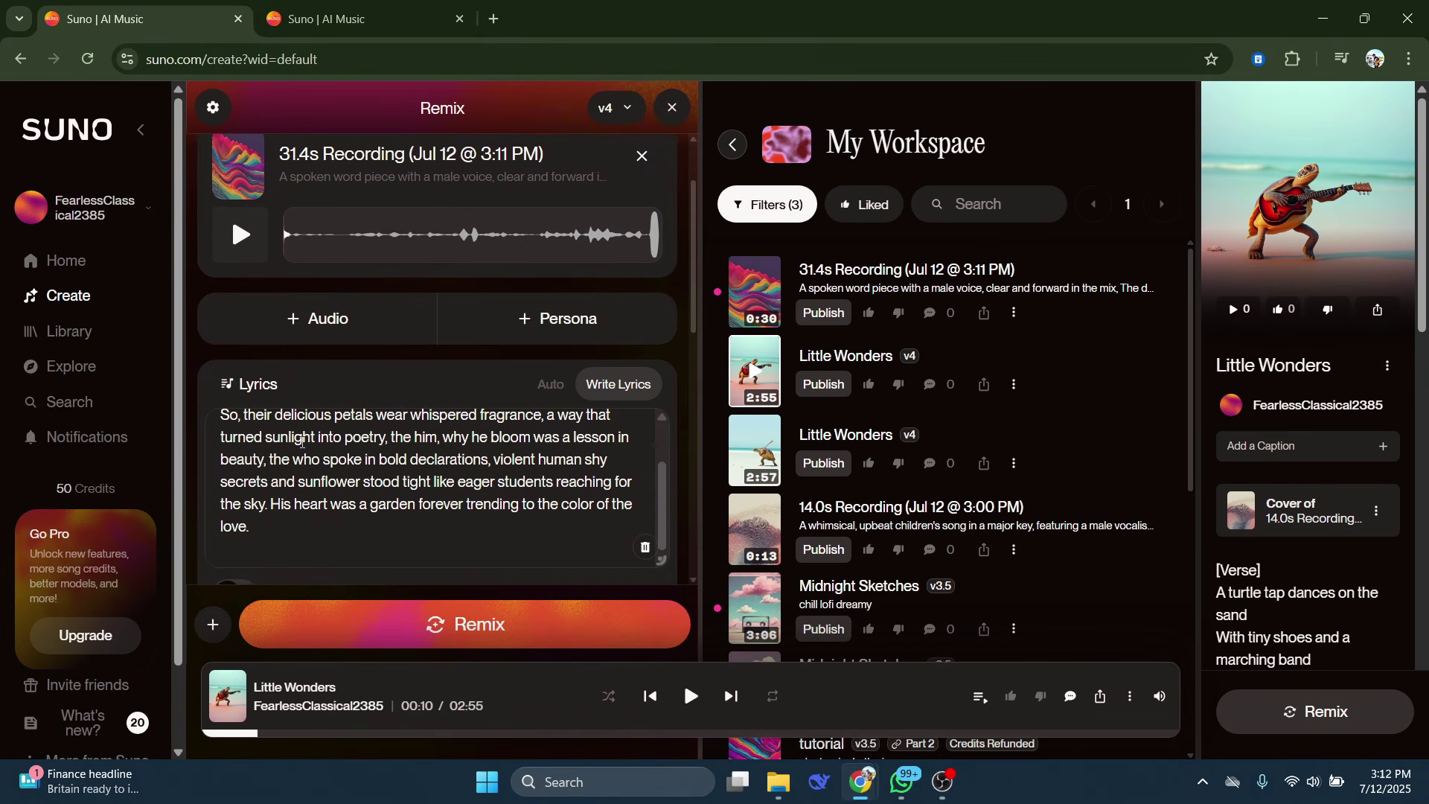
scroll(510, 487, "down", 5)
left_click(613, 425)
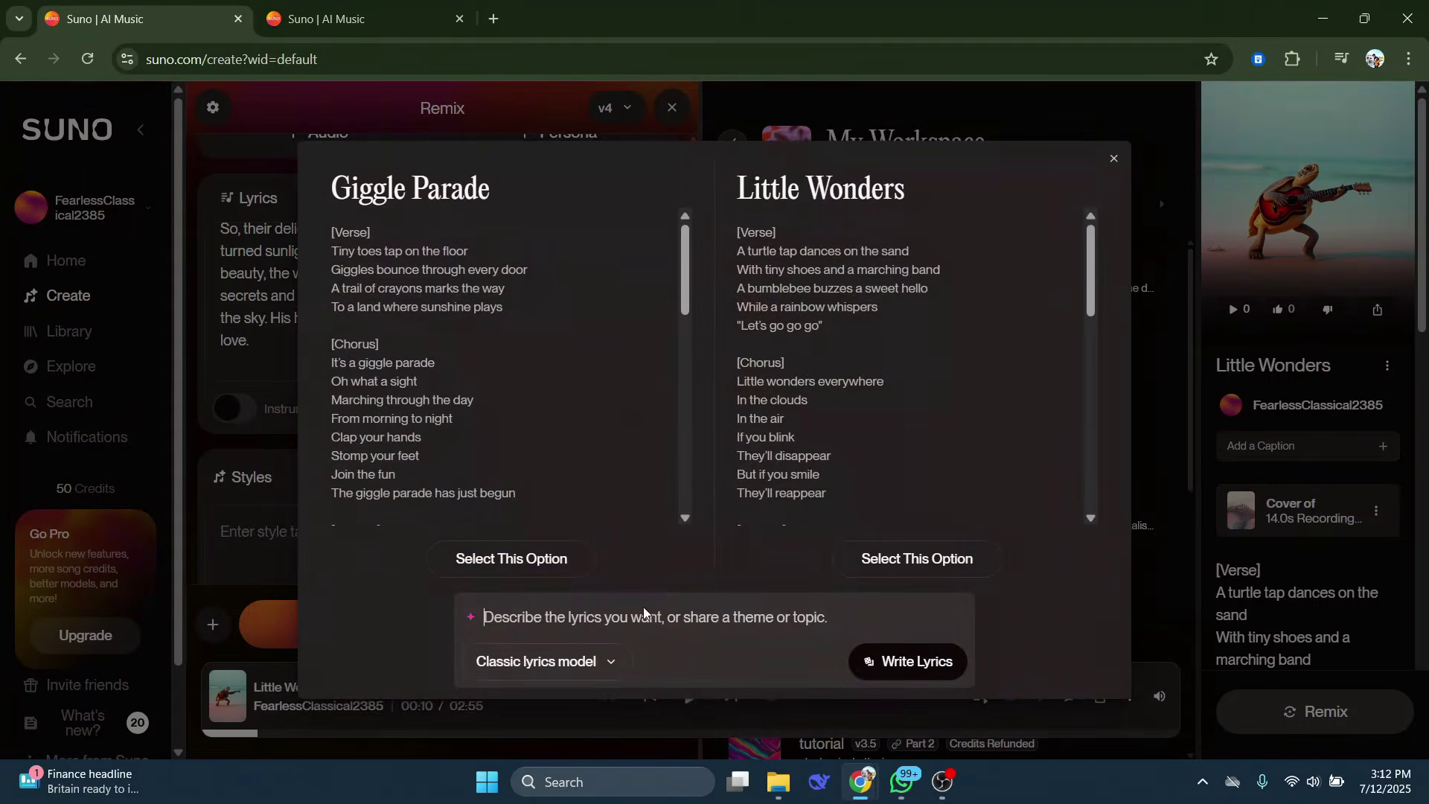
left_click(536, 662)
left_click(554, 610)
type("love songs")
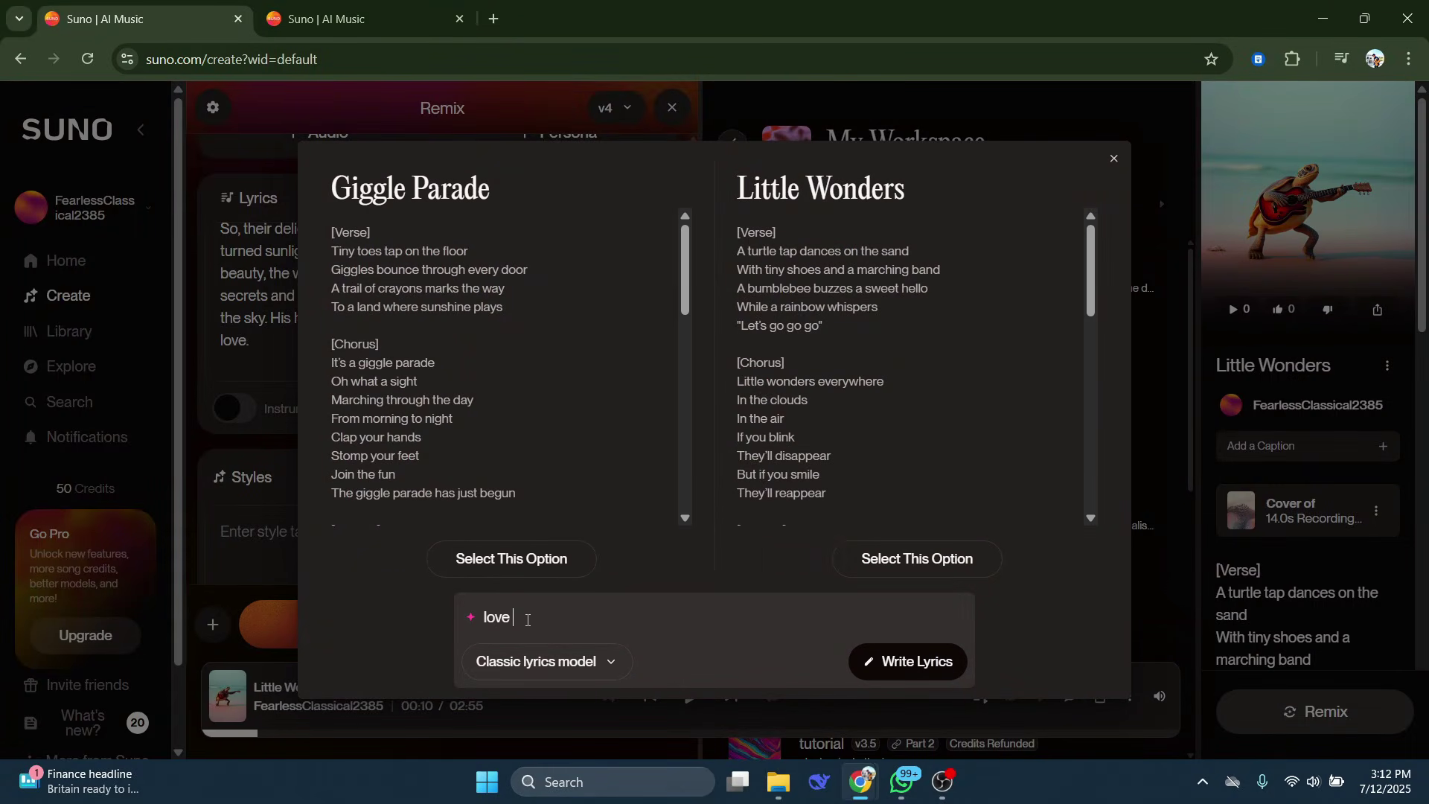
left_click(935, 658)
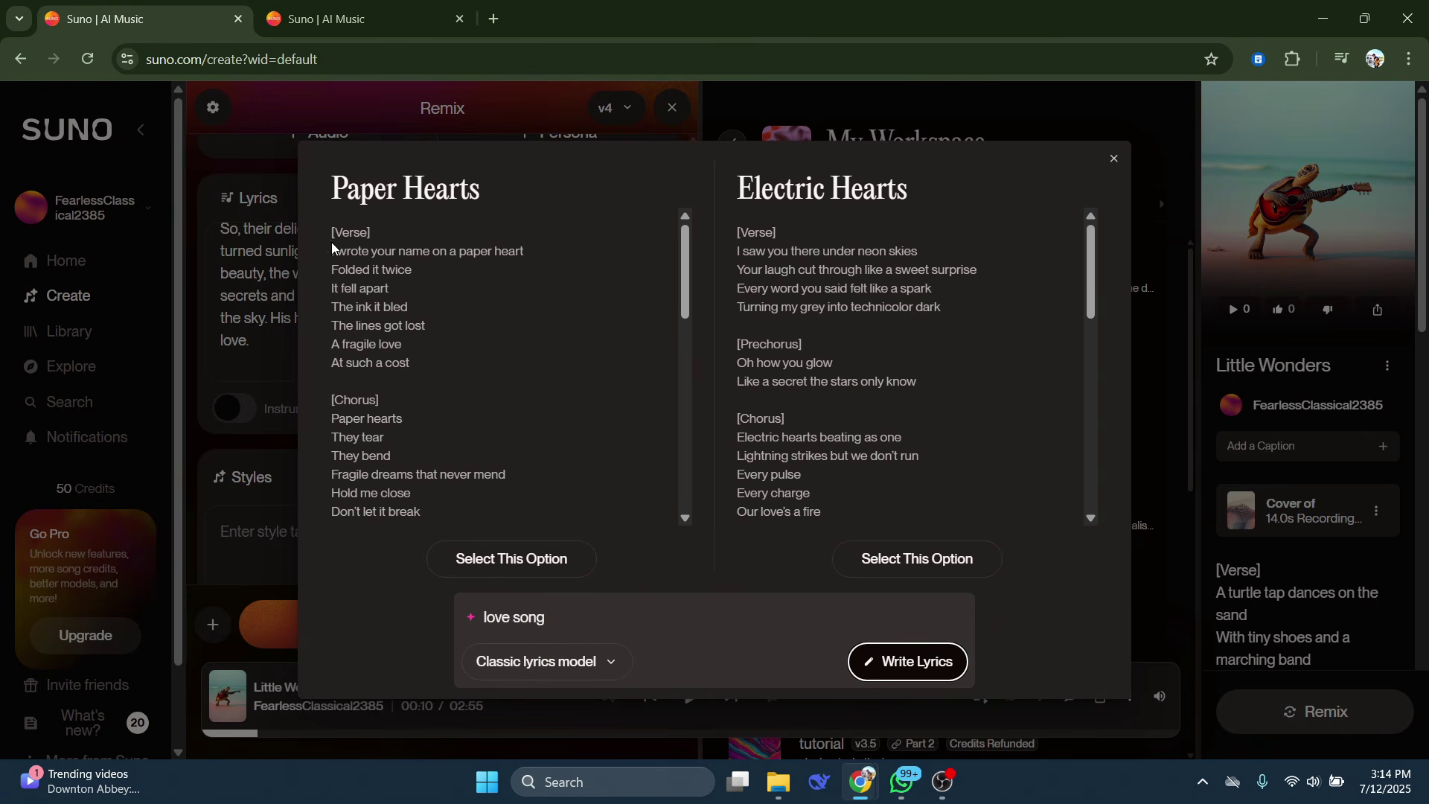
Copy the opening verse and chorus lines of "Paper Hearts" and paste them over the cover's spoken-word lyrics.
left_click_drag(332, 243, 510, 507)
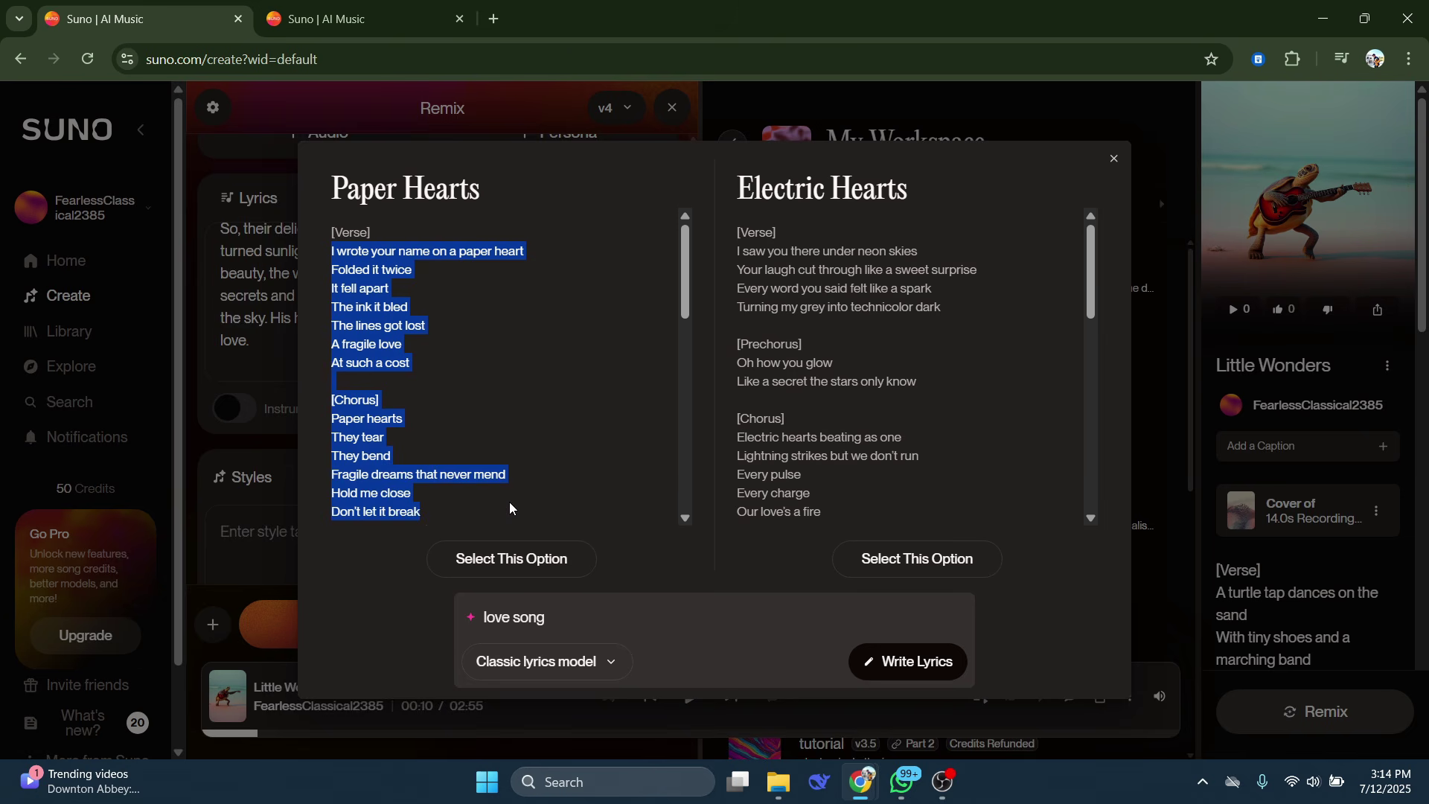
right_click(345, 330)
left_click(414, 356)
left_click(1113, 159)
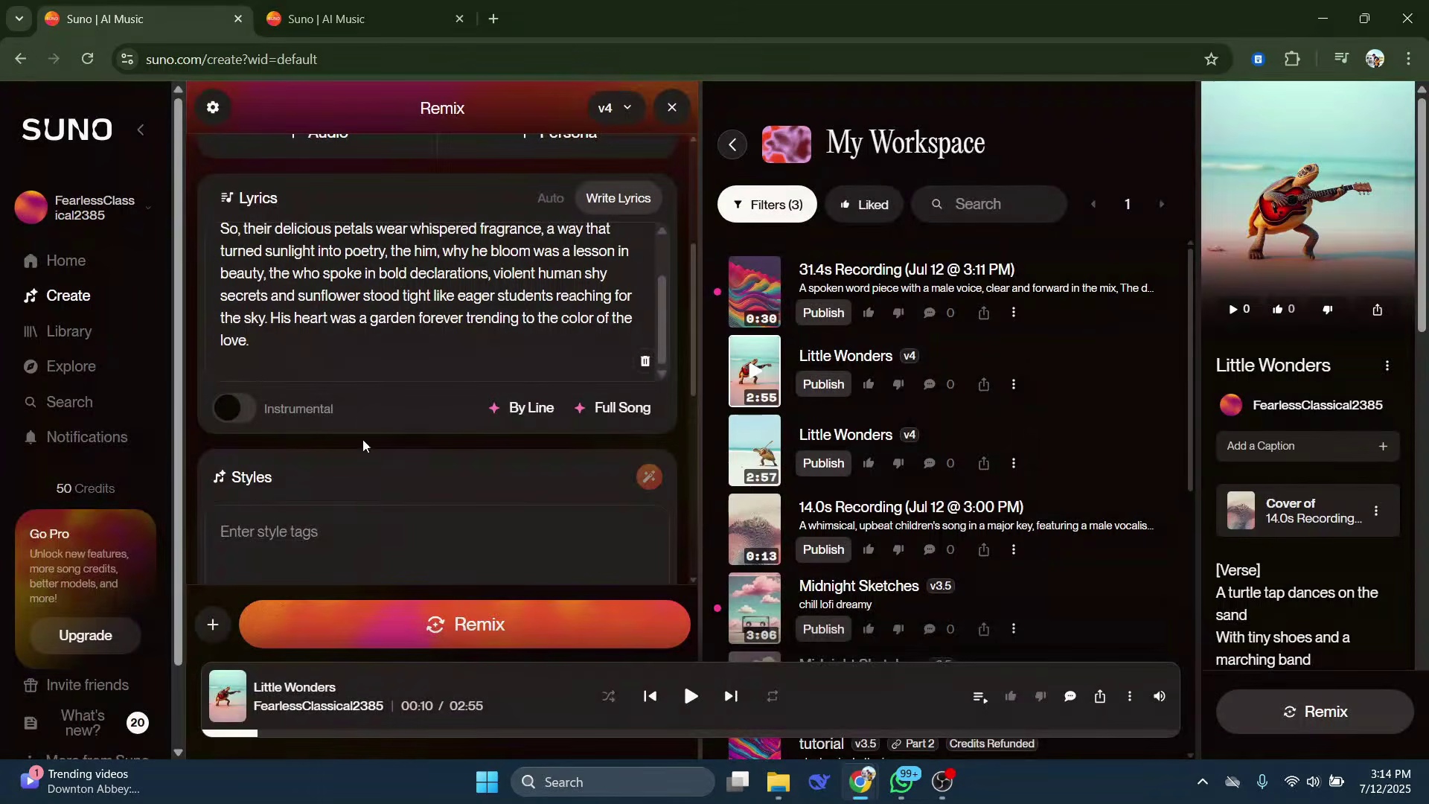
scroll(431, 298, "up", 1)
left_click_drag(221, 272, 538, 395)
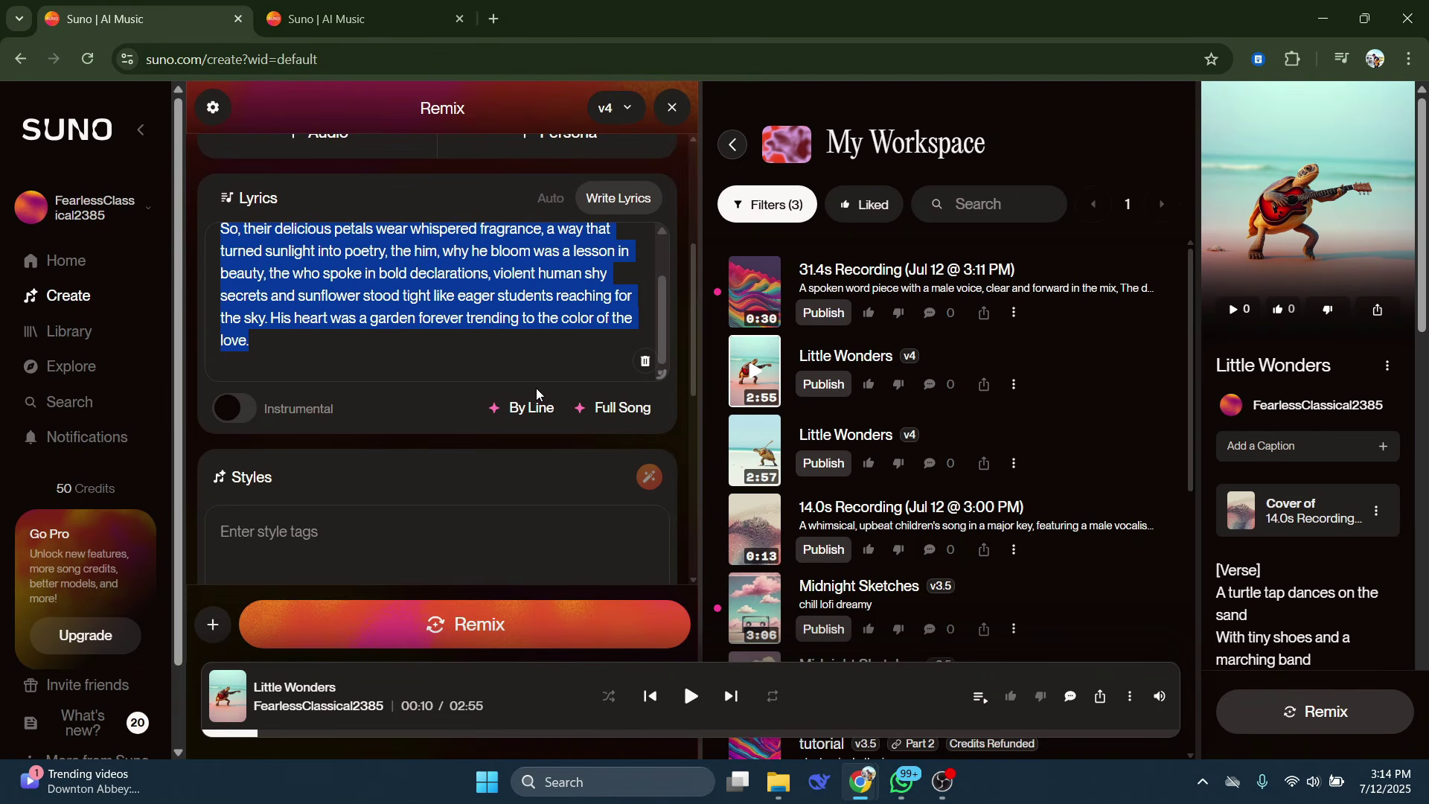
key("ctrl+v")
Generate the cover of the 31.4-second recording with the pasted lyrics, leaving the style tags empty.
scroll(536, 387, "up", 5)
scroll(382, 449, "down", 6)
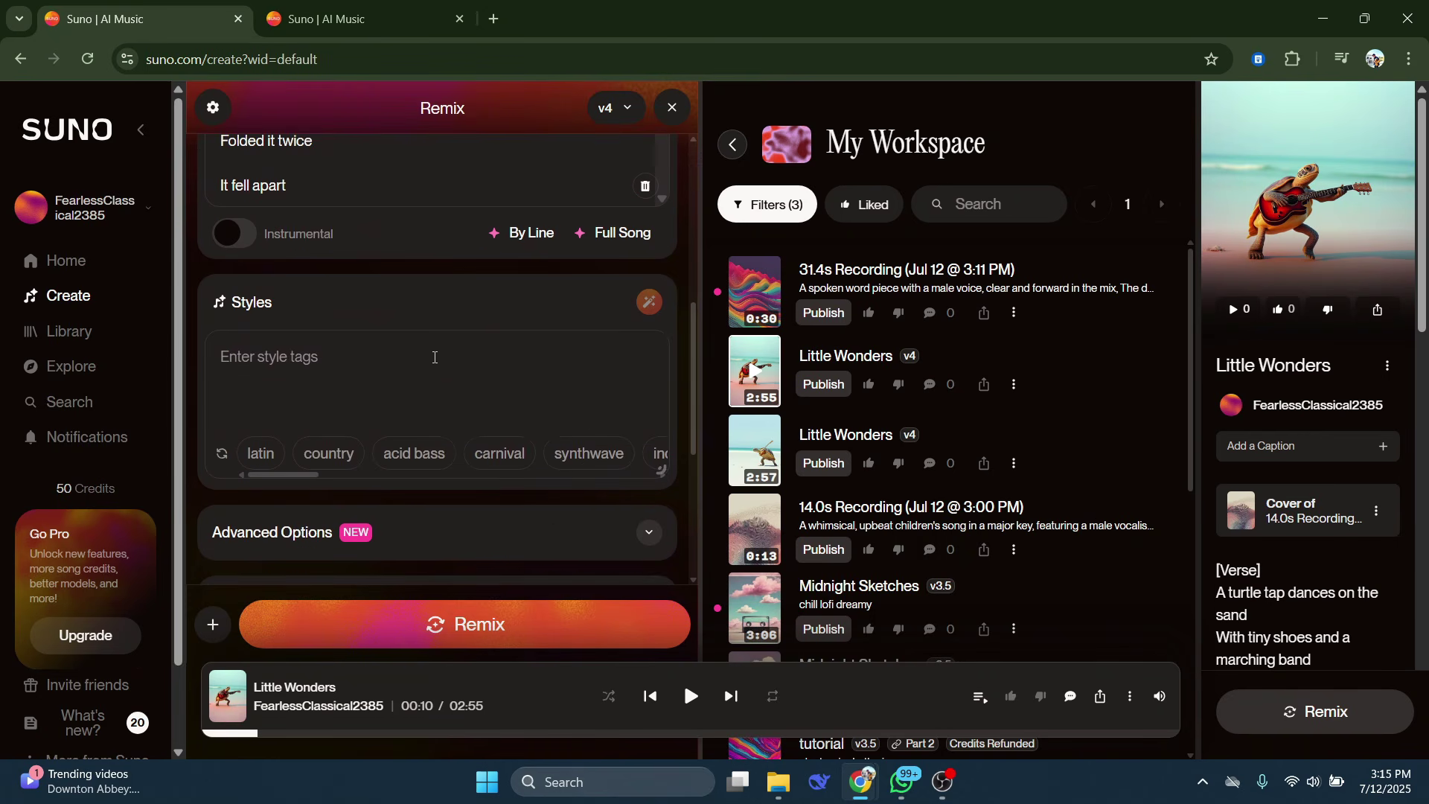
left_click(523, 237)
key("Escape")
scroll(552, 516, "down", 4)
scroll(552, 523, "up", 7)
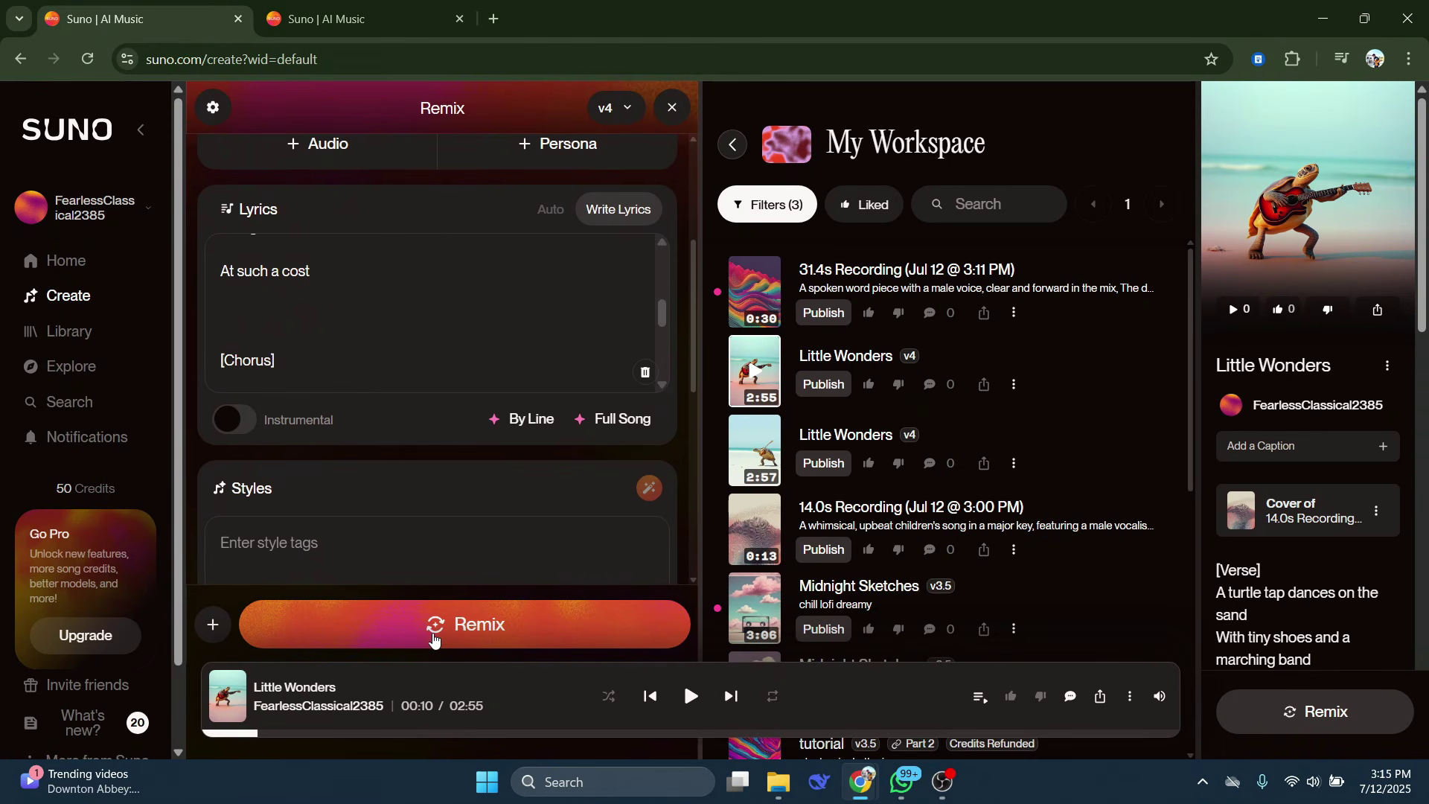
left_click(455, 639)
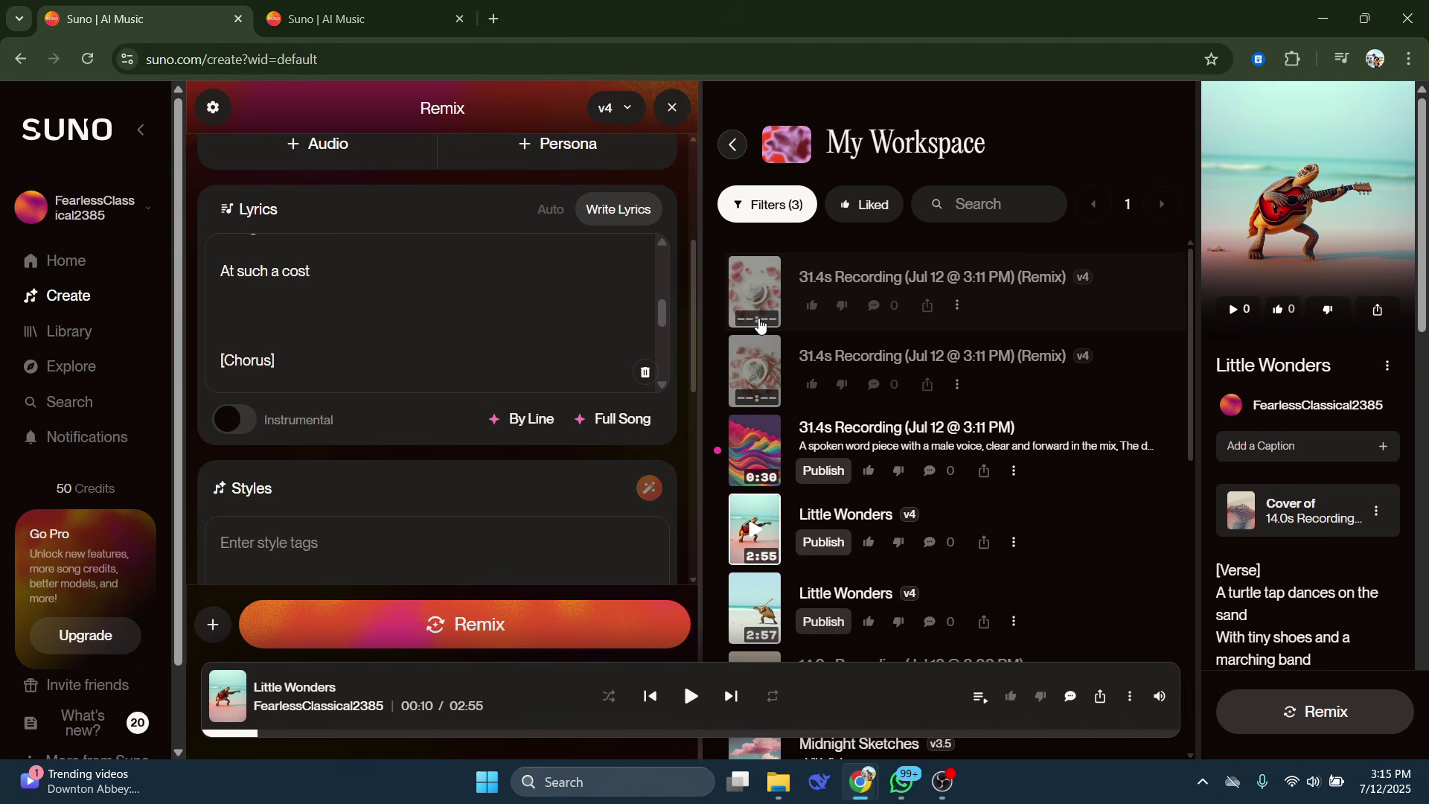
Play the opening seconds of the second generated remix in the workspace and pause it.
left_click(748, 375)
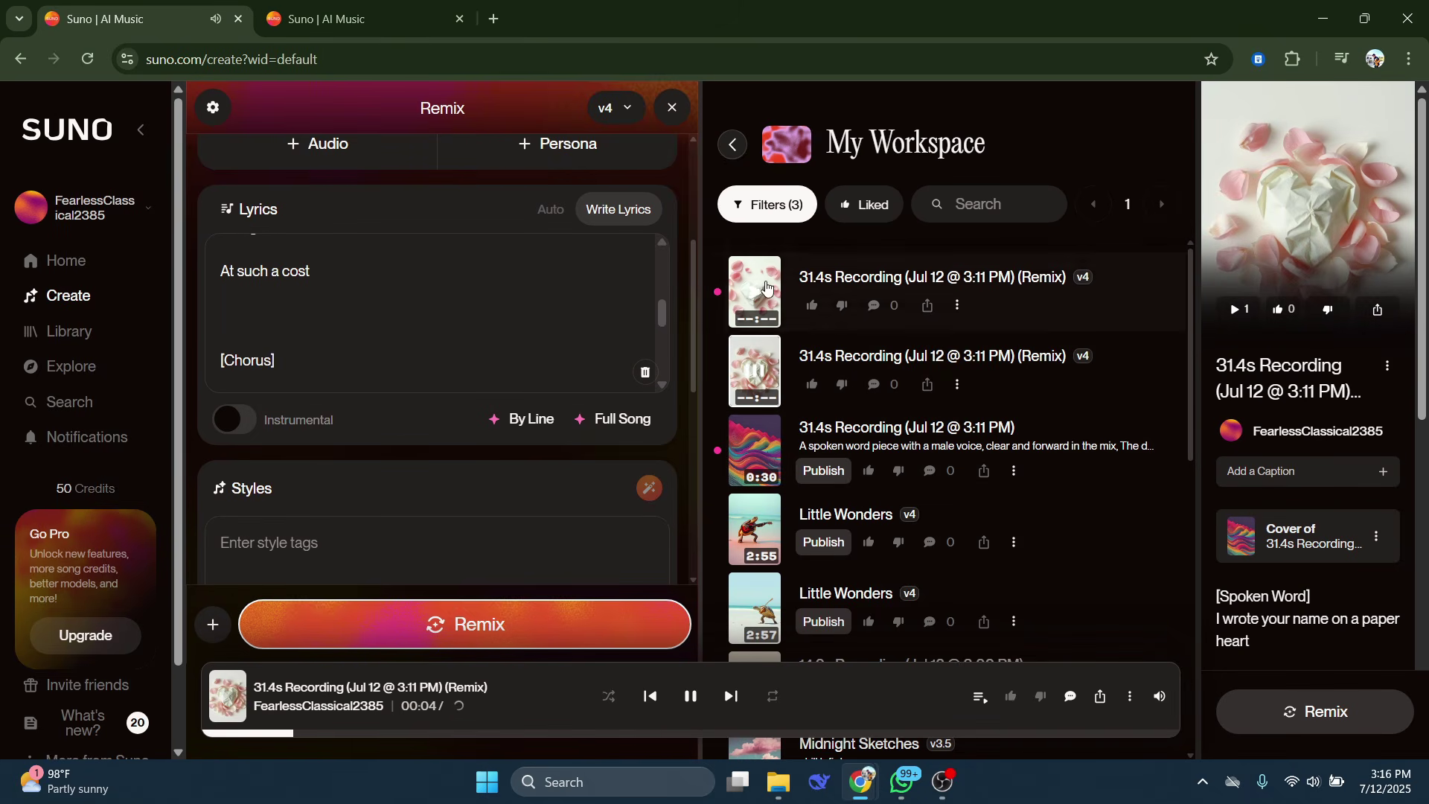
left_click(758, 376)
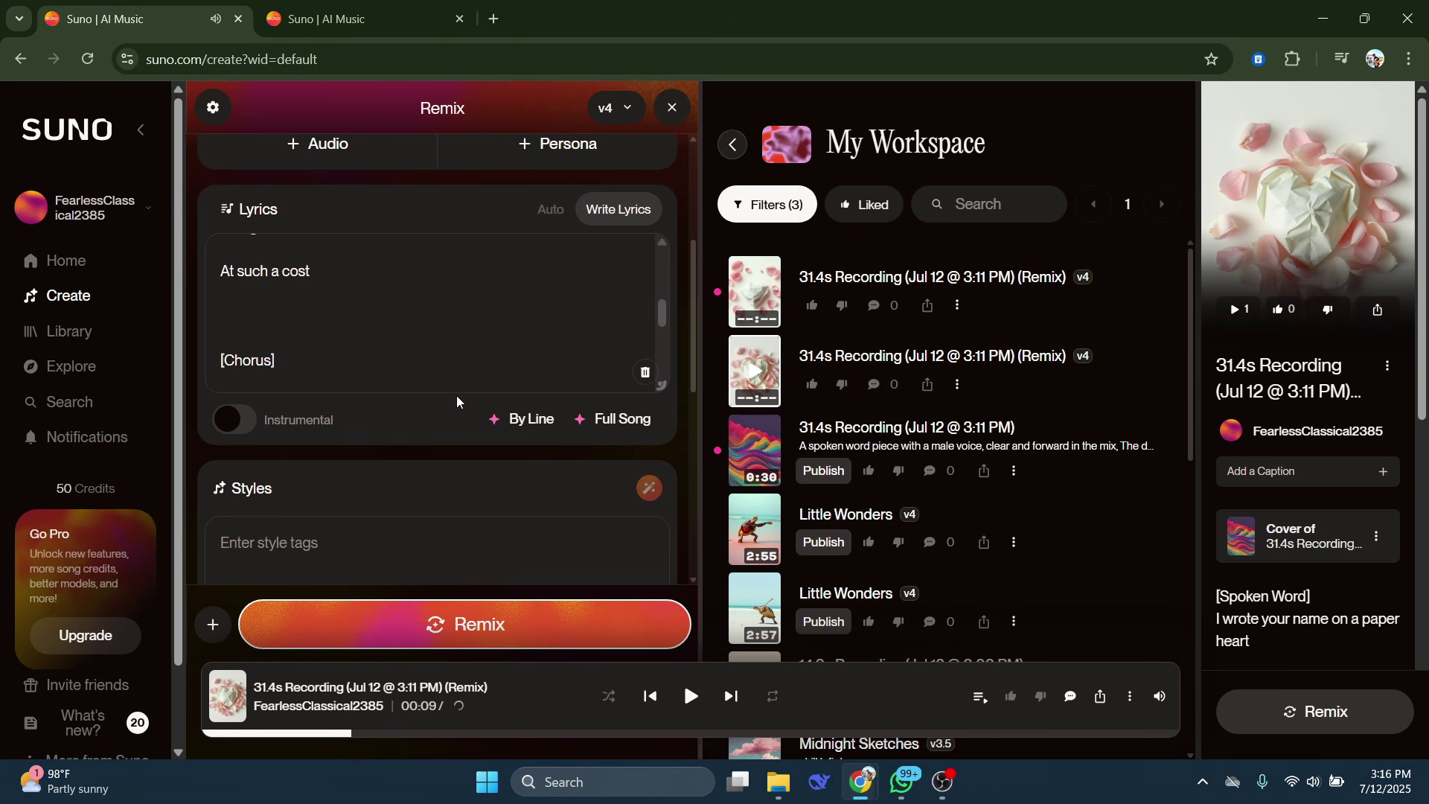
scroll(457, 400, "up", 4)
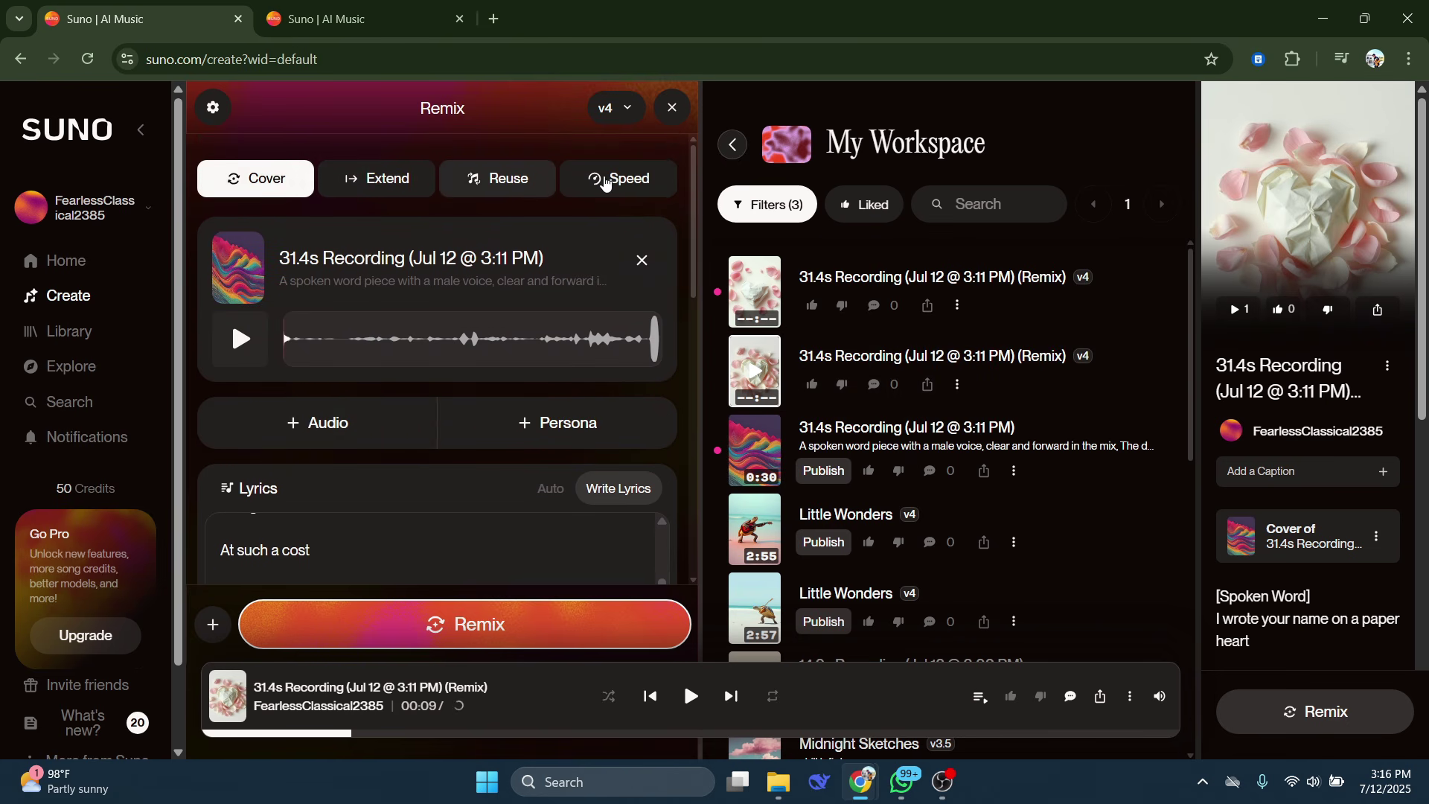
scroll(548, 415, "down", 2)
scroll(432, 467, "up", 2)
Open the Home page and look over its new features and suggested creators.
left_click(114, 258)
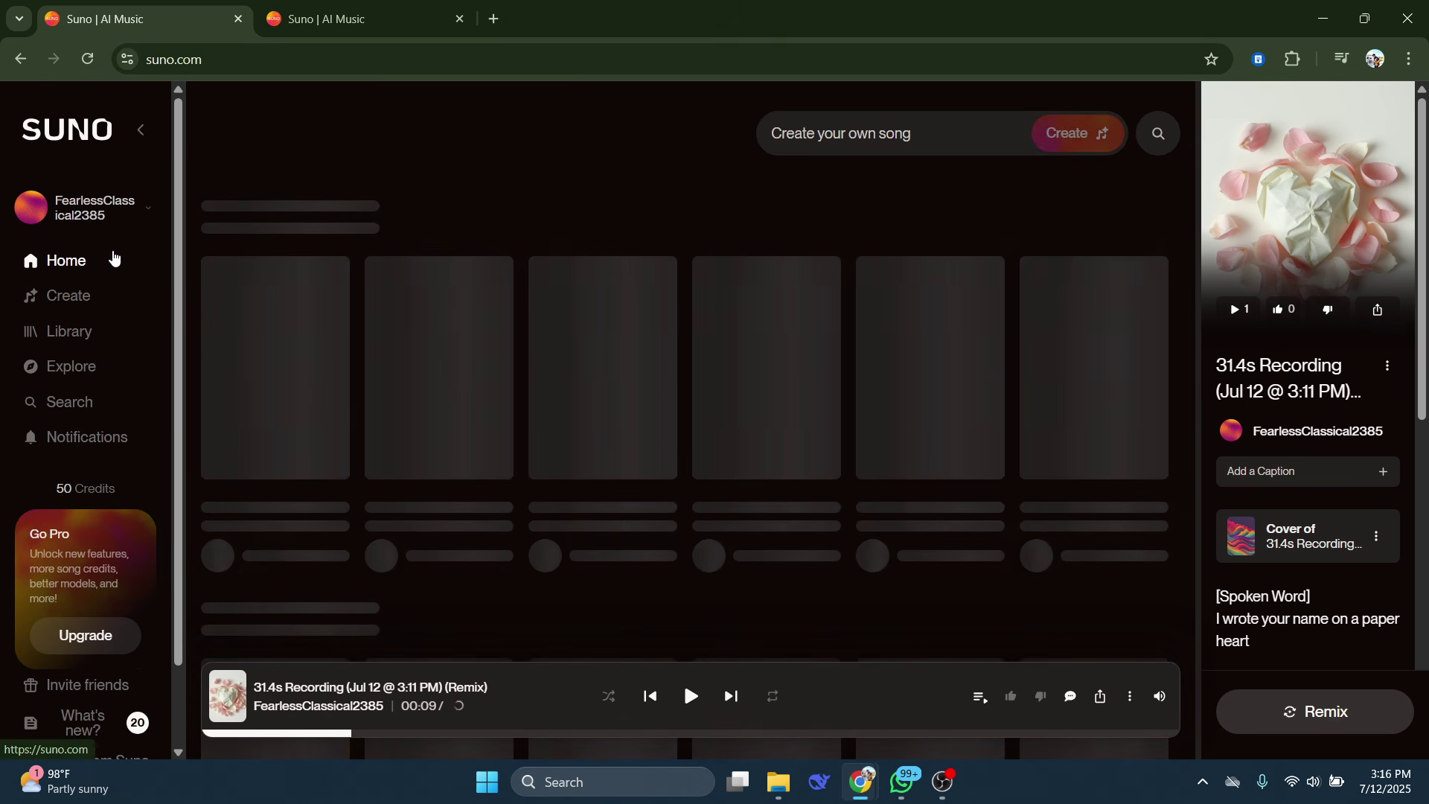
scroll(702, 508, "down", 3)
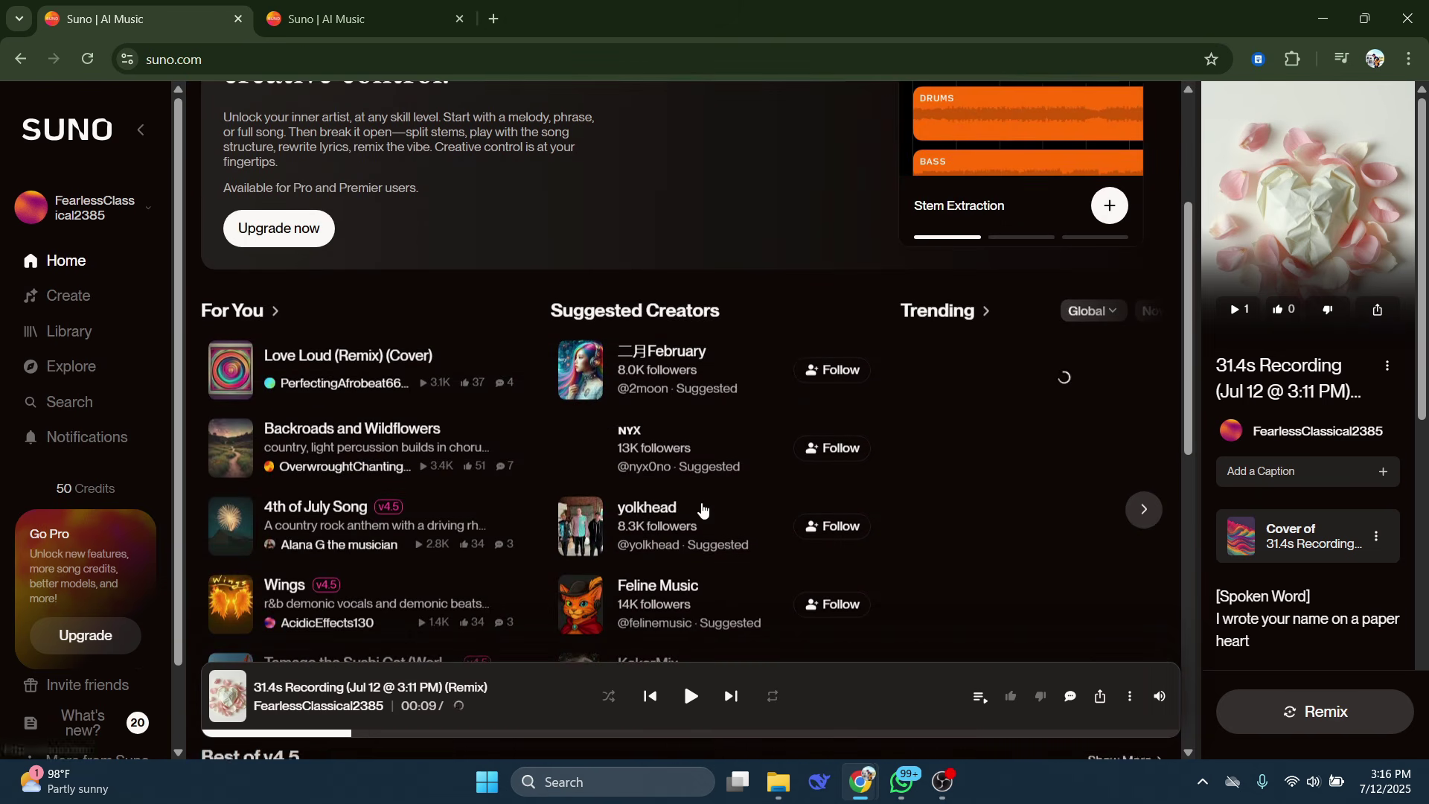
scroll(702, 509, "up", 3)
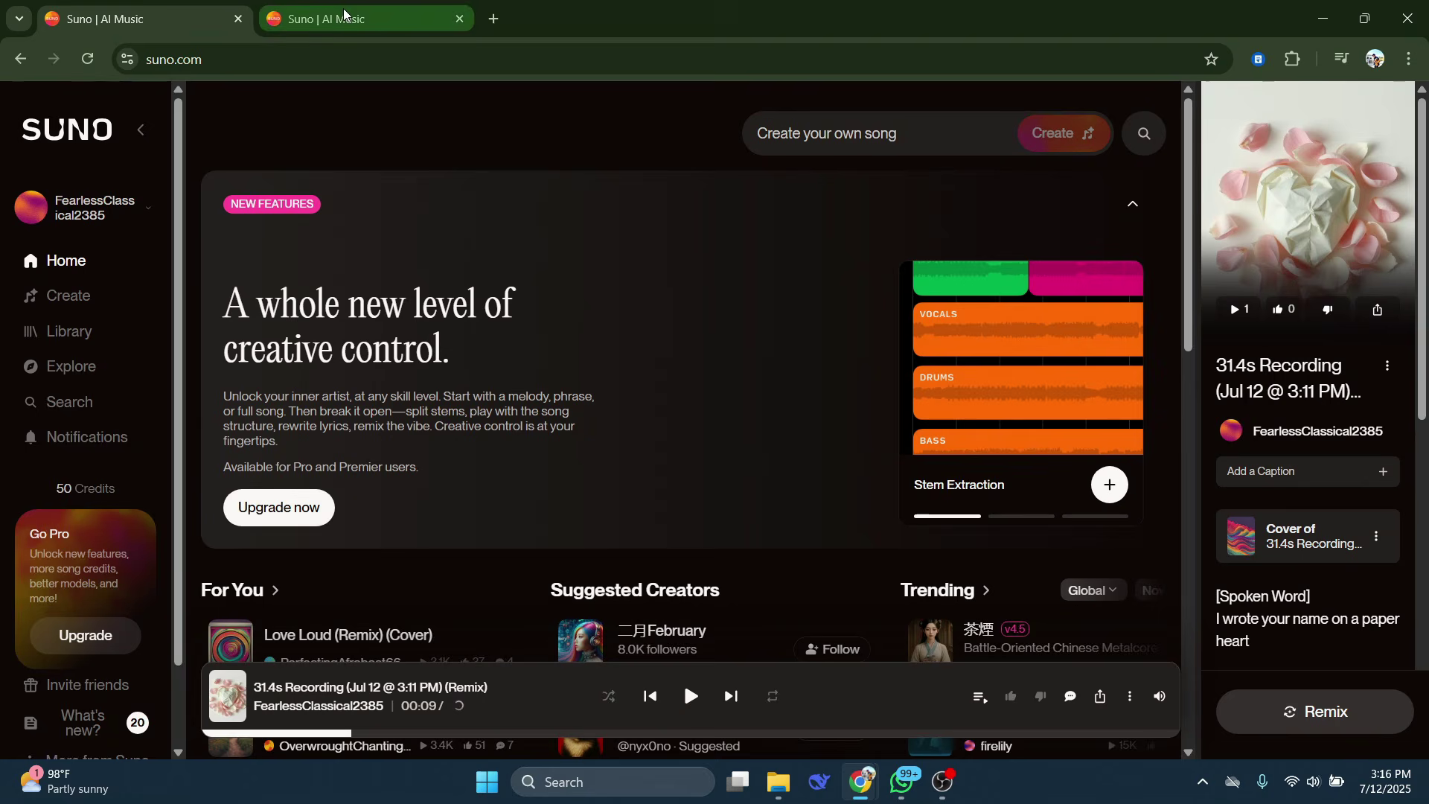
Switch to the browser tab with the subscription plans and review the Free Plan's daily credit allowance.
left_click(344, 14)
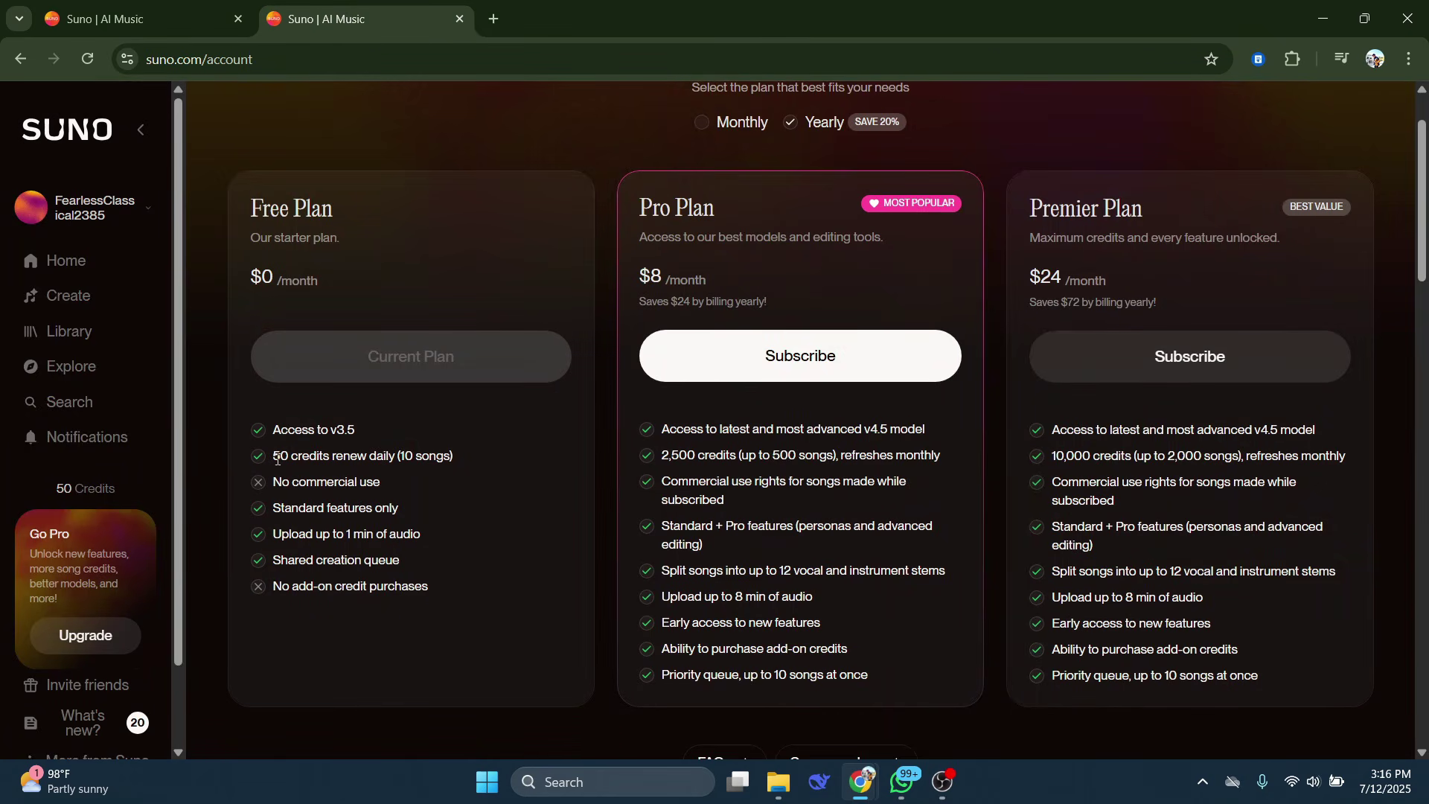
left_click_drag(274, 456, 480, 463)
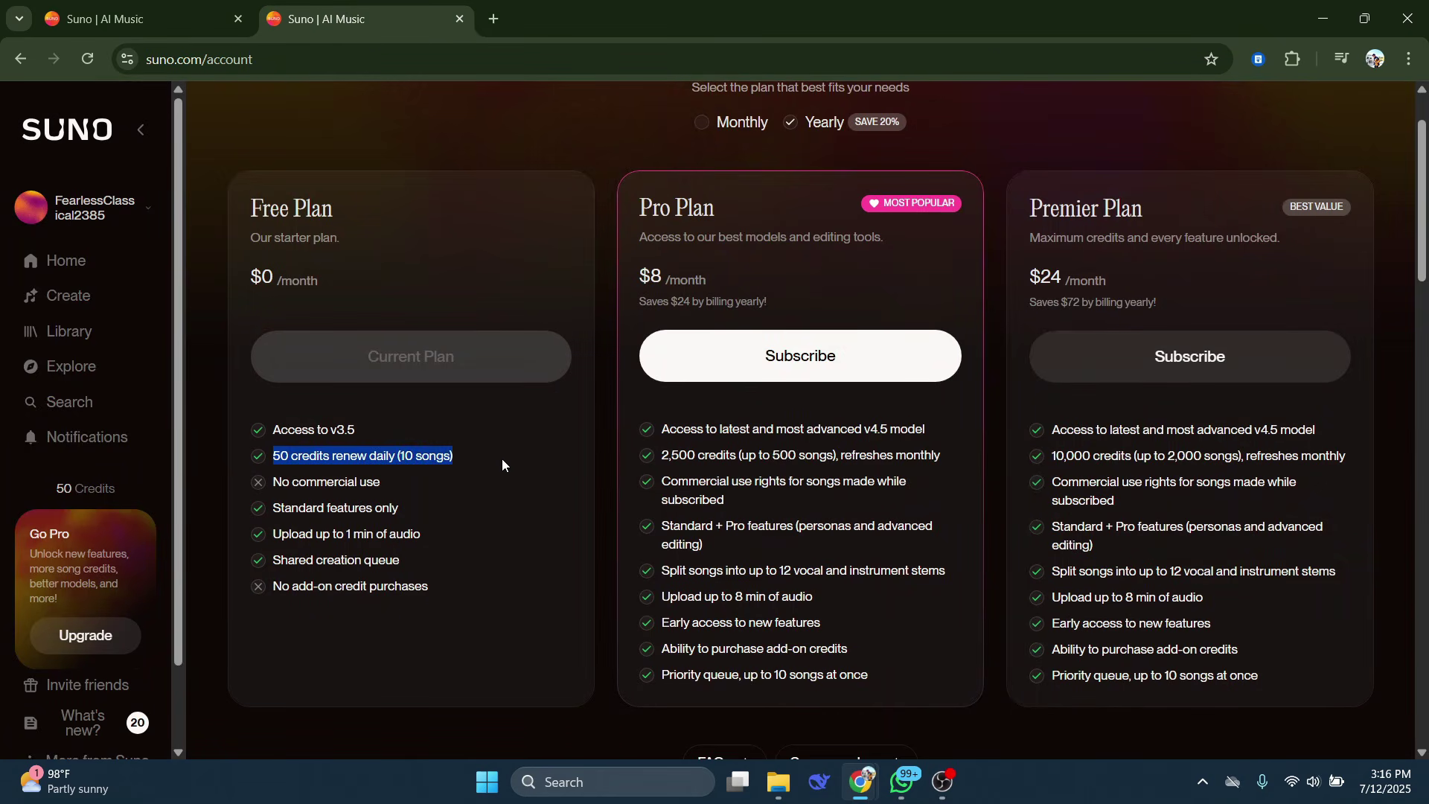
left_click(462, 462)
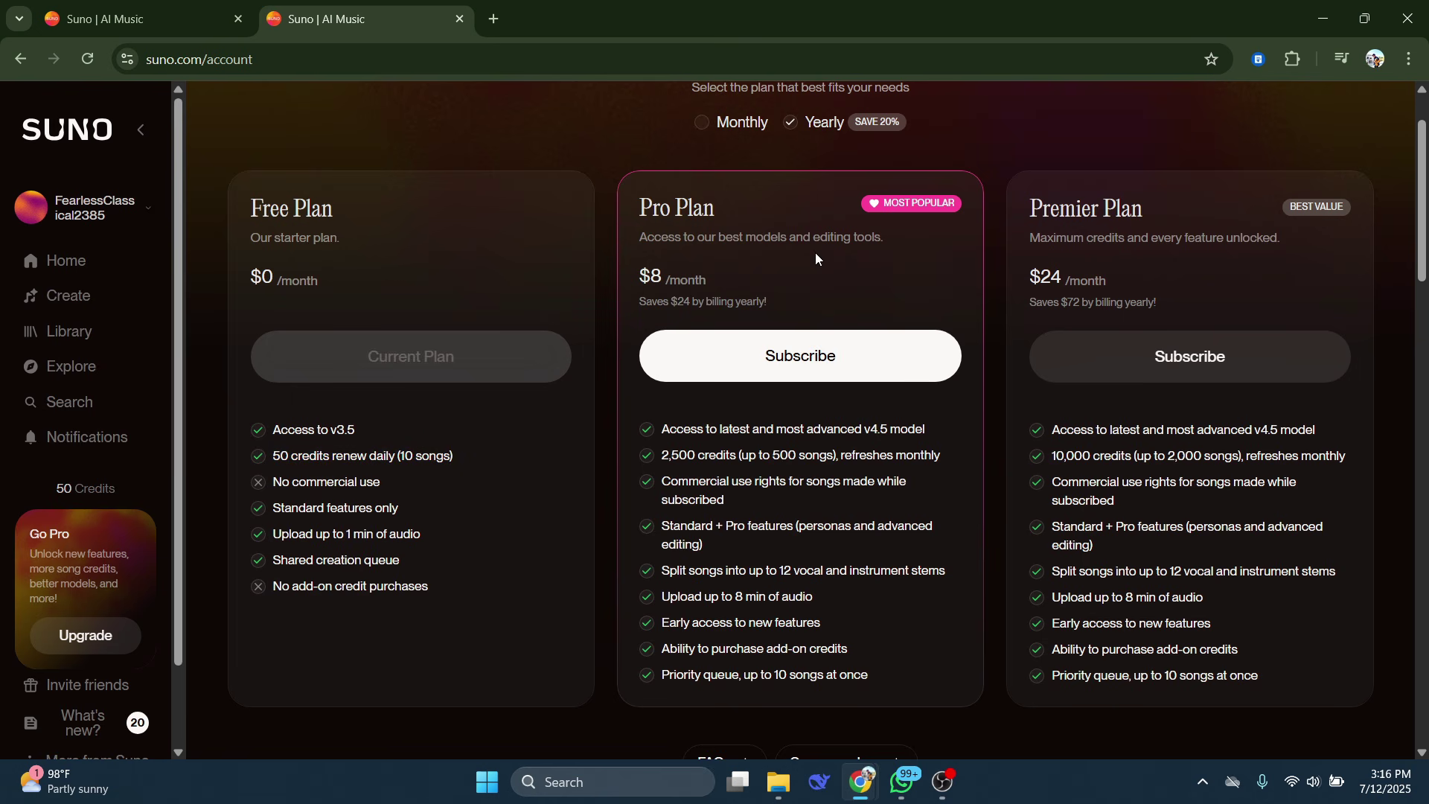
Display the plans with monthly billing and review the Pro Plan's price and credit allowance.
left_click(701, 131)
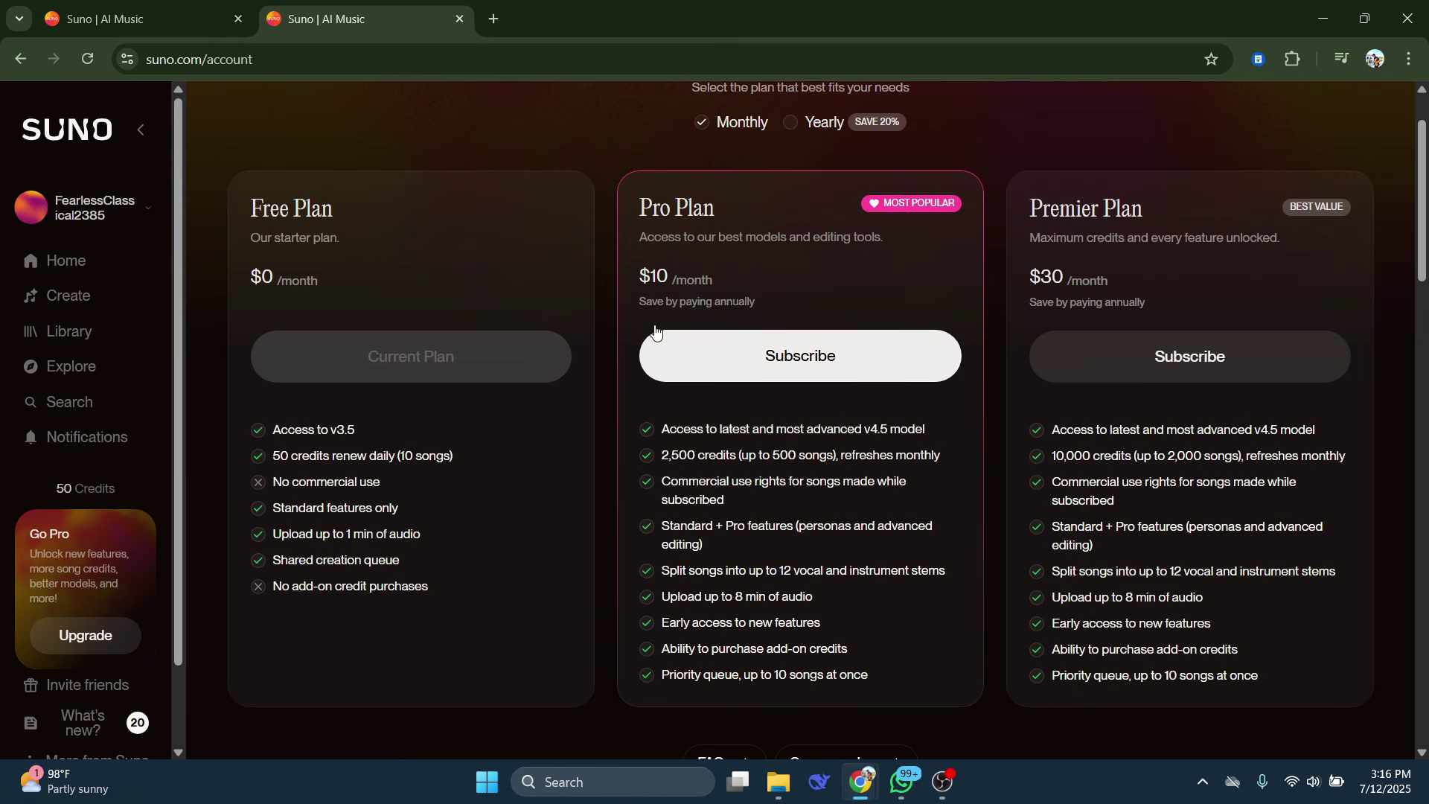
scroll(813, 492, "down", 1)
scroll(813, 491, "up", 2)
scroll(845, 515, "down", 1)
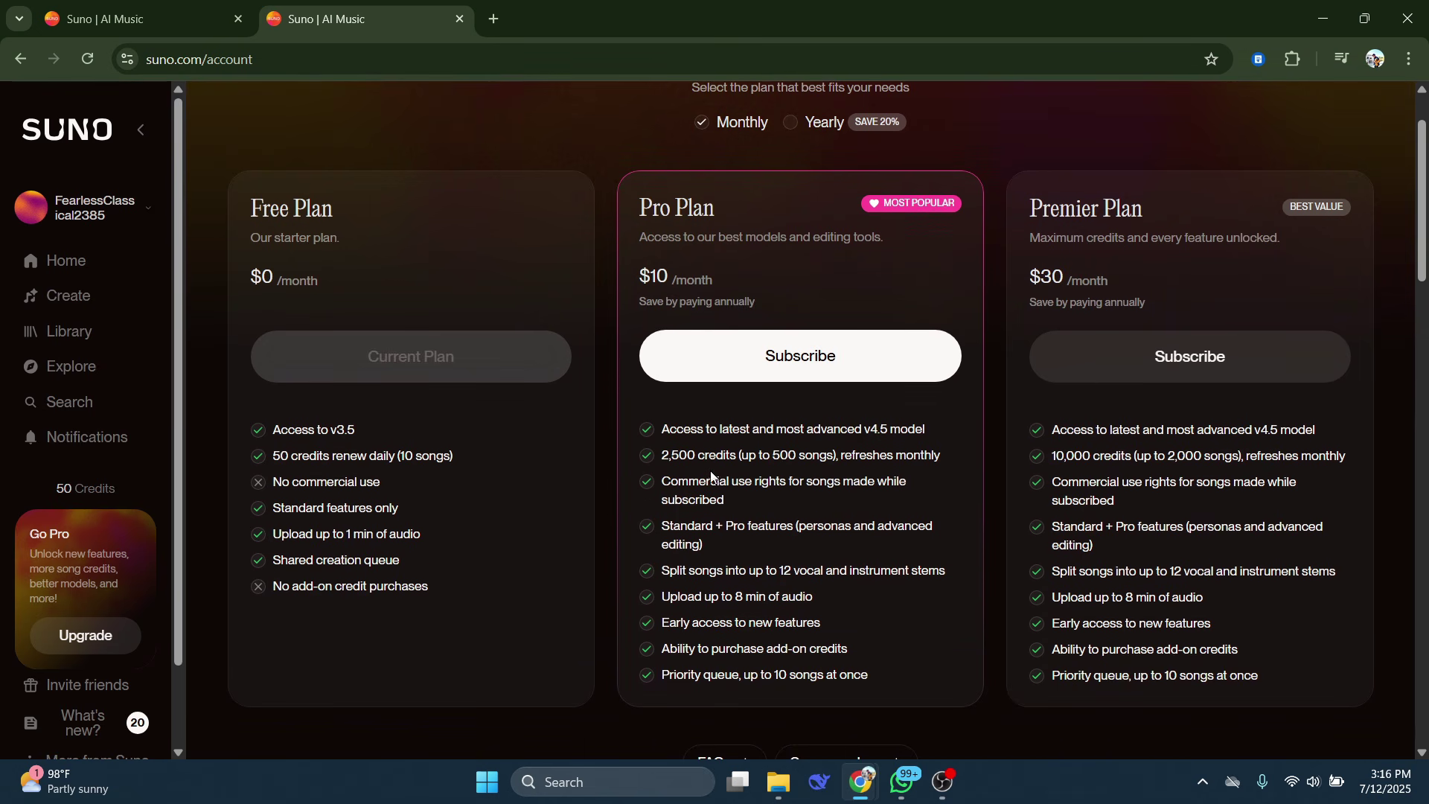
left_click_drag(710, 451, 880, 455)
left_click(664, 488)
left_click_drag(666, 457, 852, 455)
left_click(1001, 480)
scroll(1002, 480, "down", 1)
scroll(1001, 480, "up", 1)
scroll(689, 497, "up", 1)
scroll(485, 405, "down", 2)
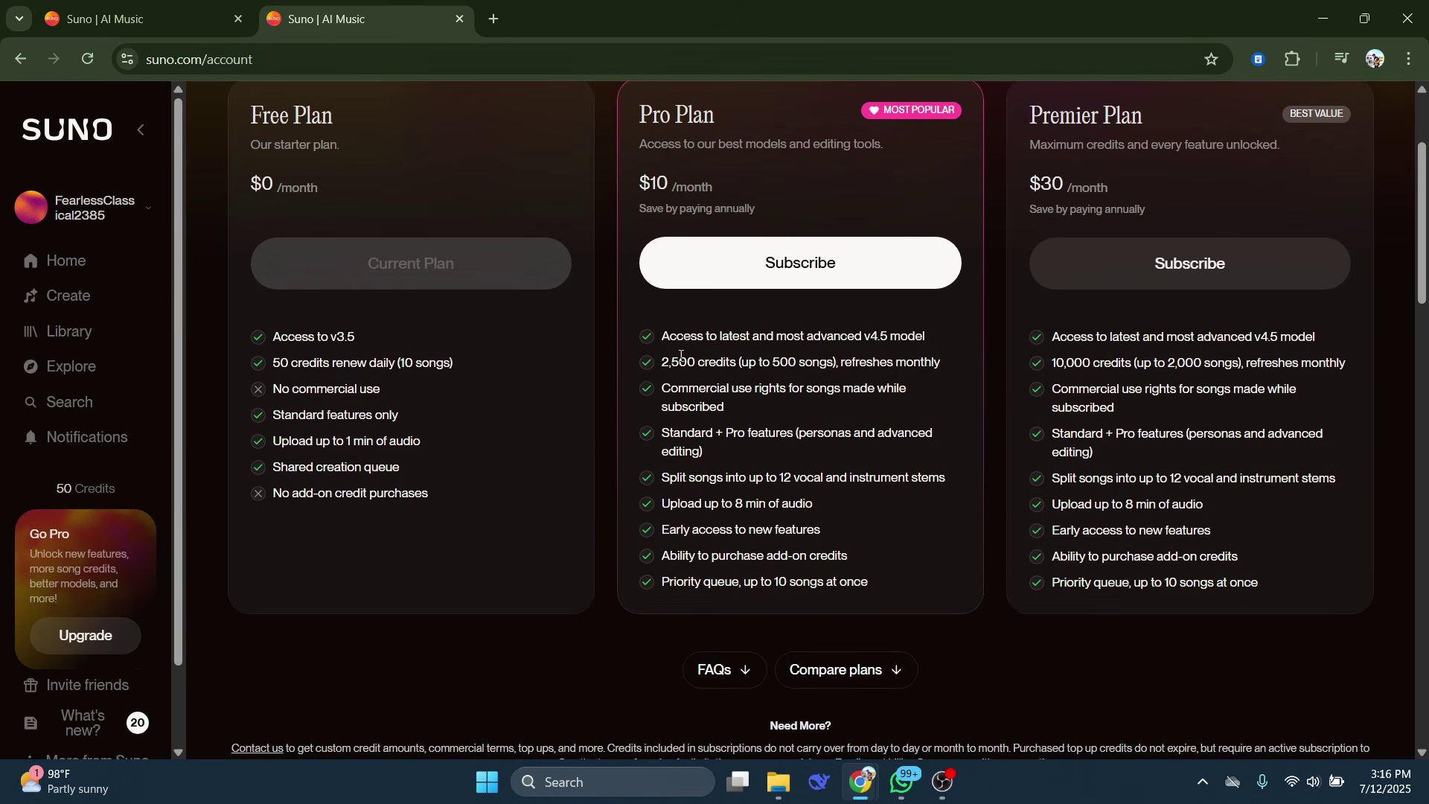
Look through the FAQs below the plans and display the prices with yearly billing.
scroll(523, 448, "down", 6)
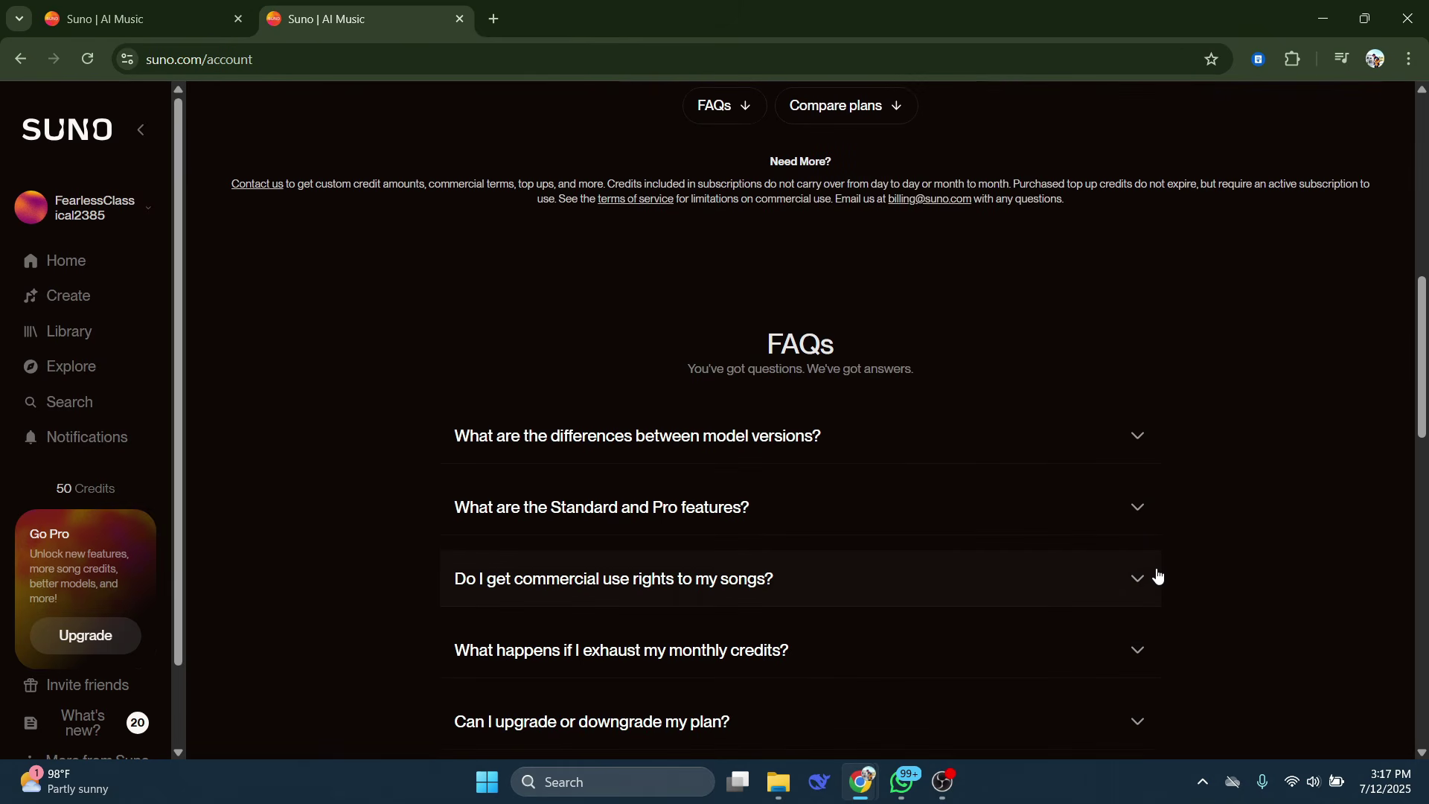
scroll(613, 598, "up", 1)
scroll(588, 588, "up", 7)
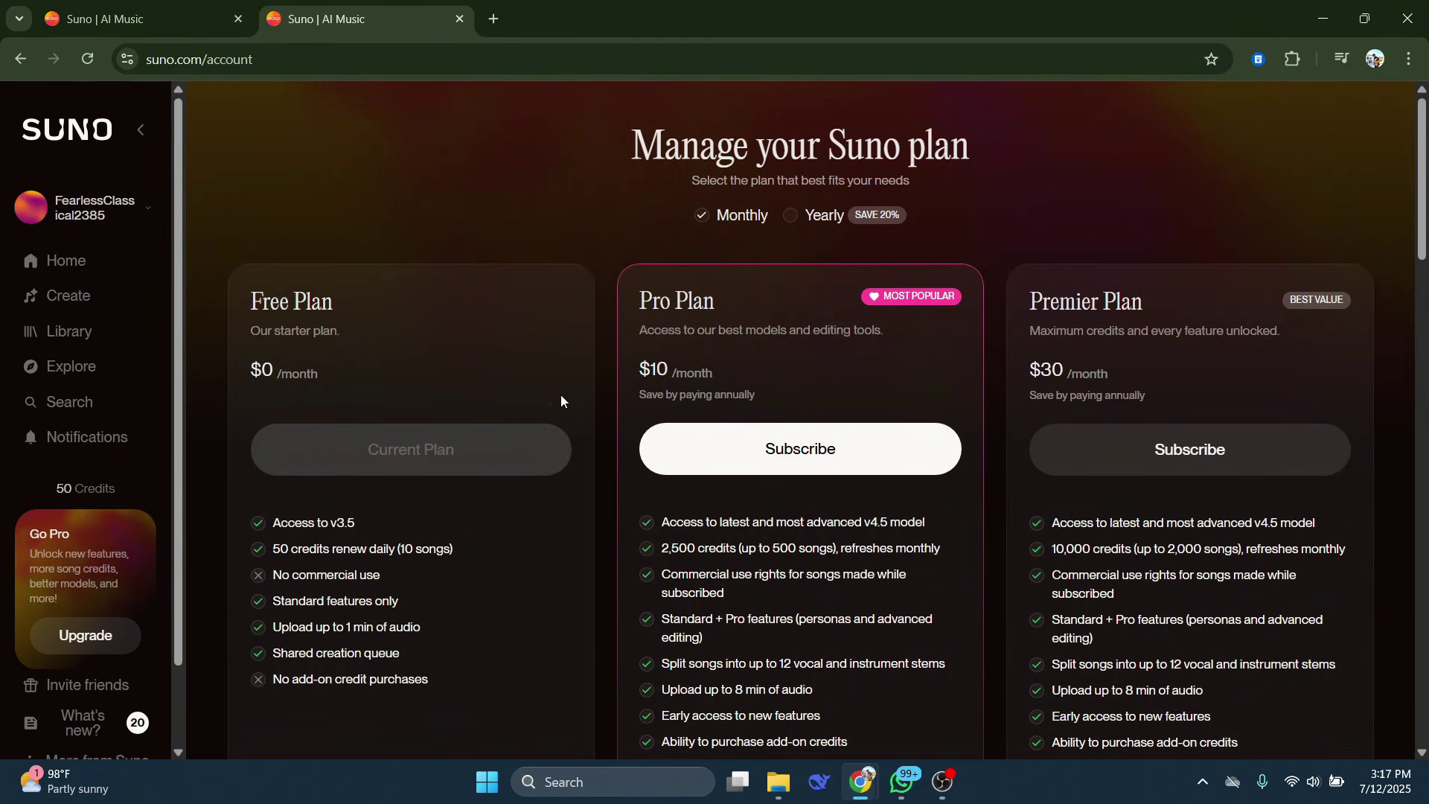
left_click(794, 220)
scroll(595, 513, "down", 2)
scroll(744, 447, "up", 2)
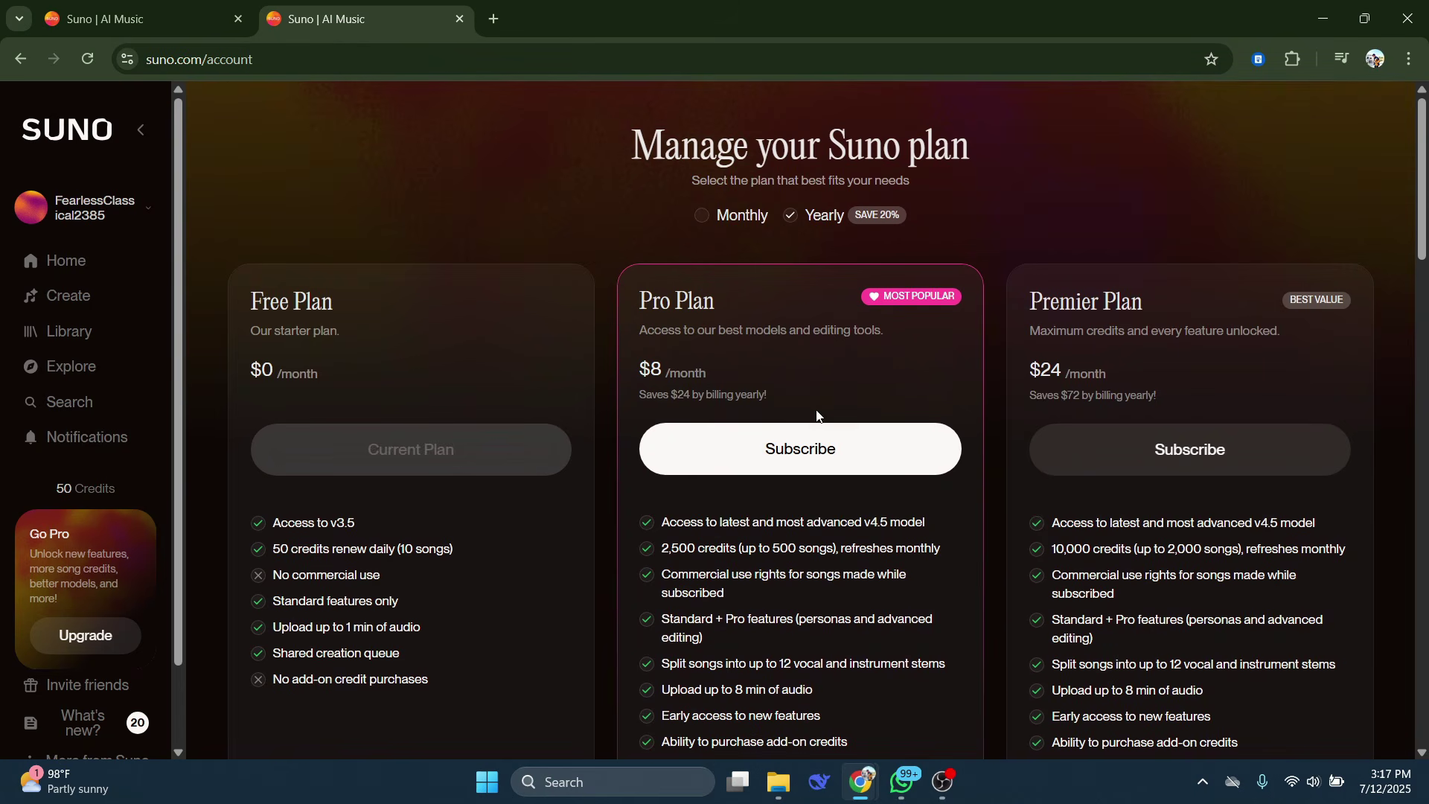
Return to the browser tab with the Home page and browse its recommended songs and trending list.
left_click(152, 21)
scroll(648, 337, "down", 10)
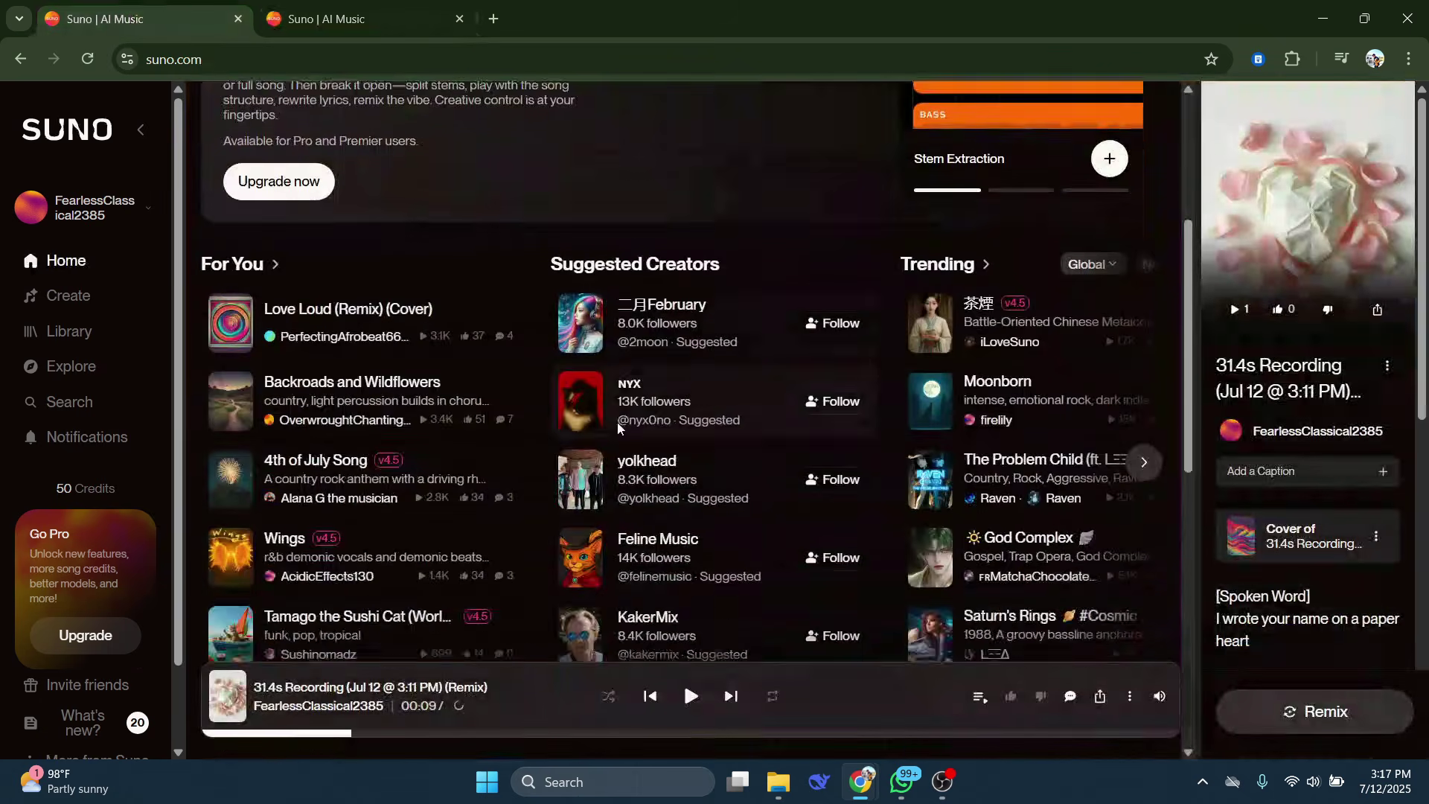
scroll(939, 409, "up", 10)
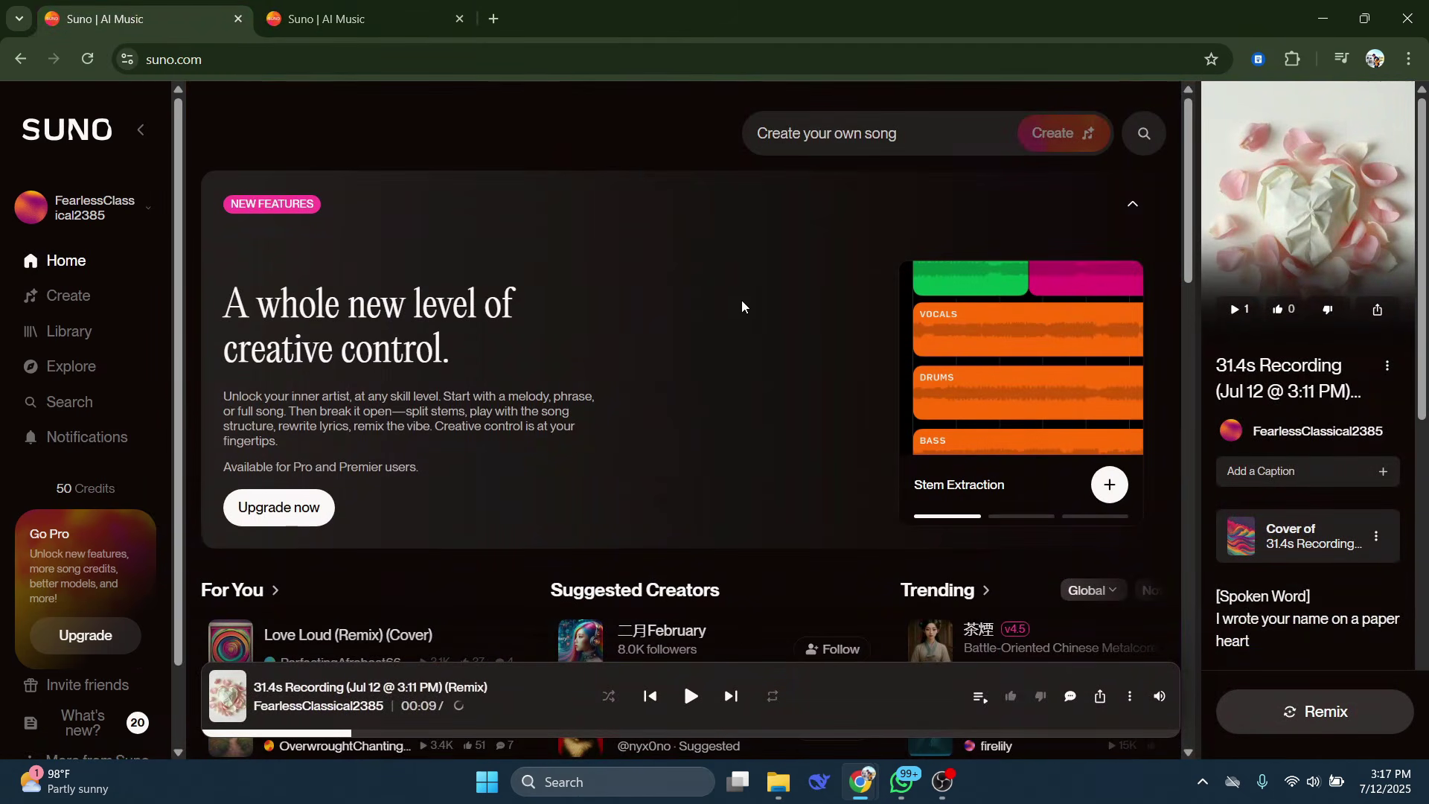